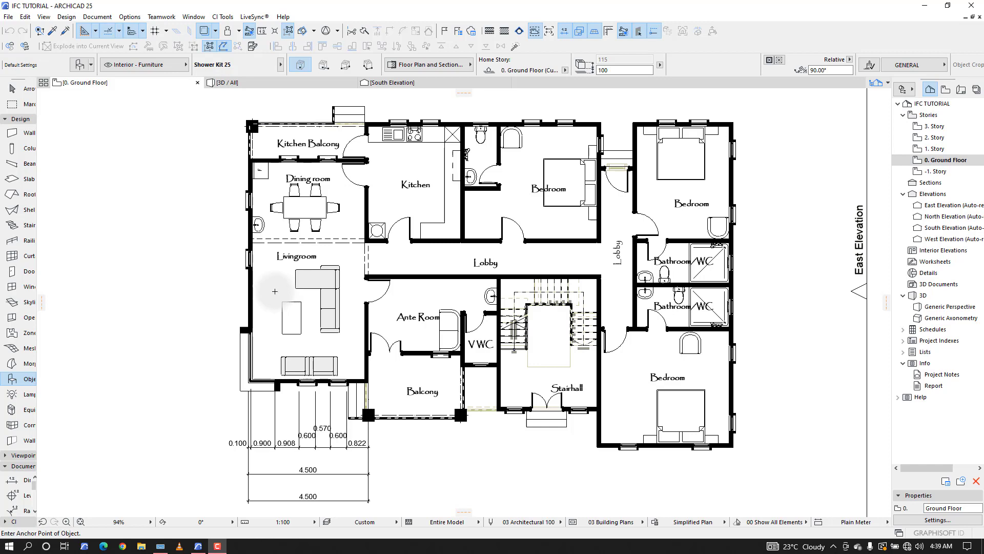
Examine the ground floor layout and the building's front facade in the 3D perspective, returning to the ground floor plan.
scroll(582, 214, down, 1)
scroll(582, 214, down, 3)
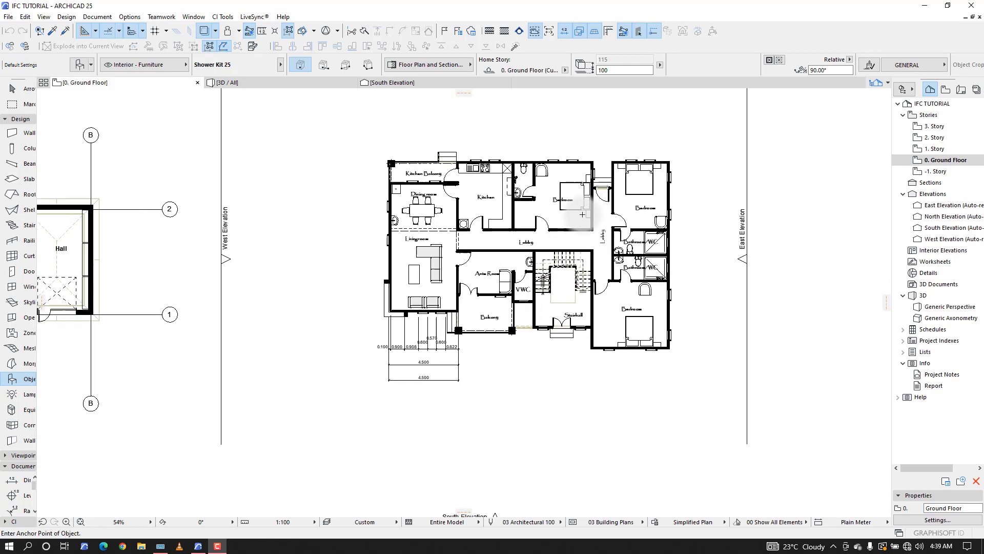
scroll(563, 225, up, 4)
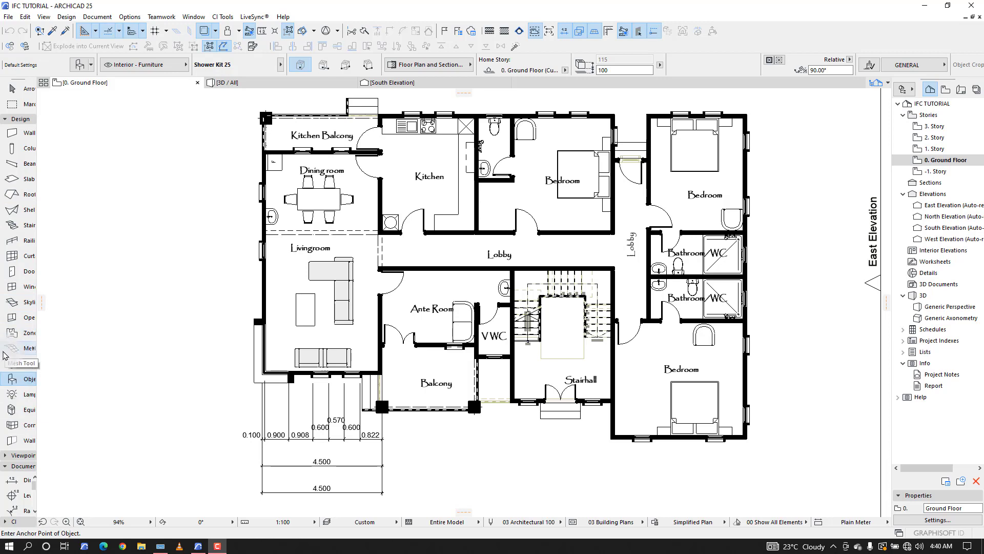
click(303, 83)
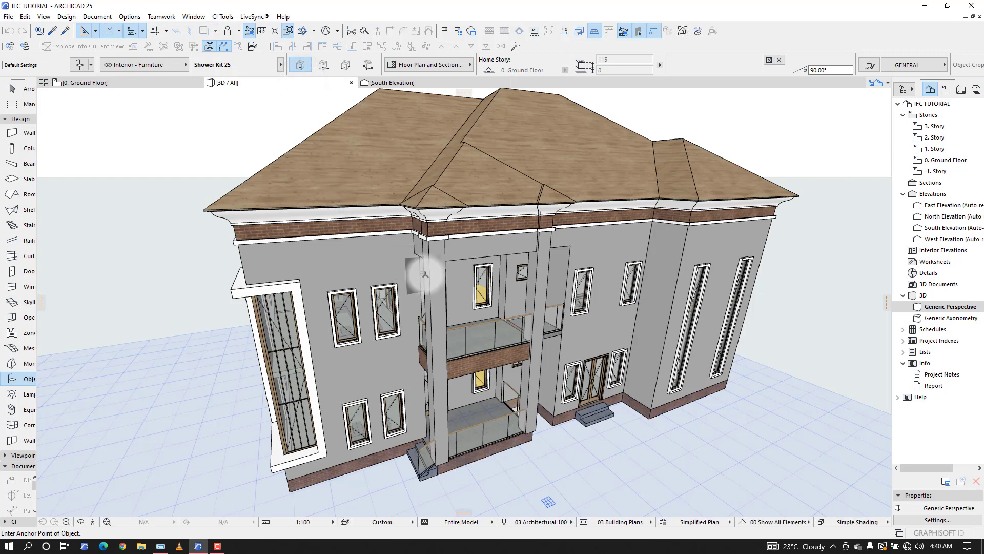
shift+middle_drag(434, 311, 395, 277)
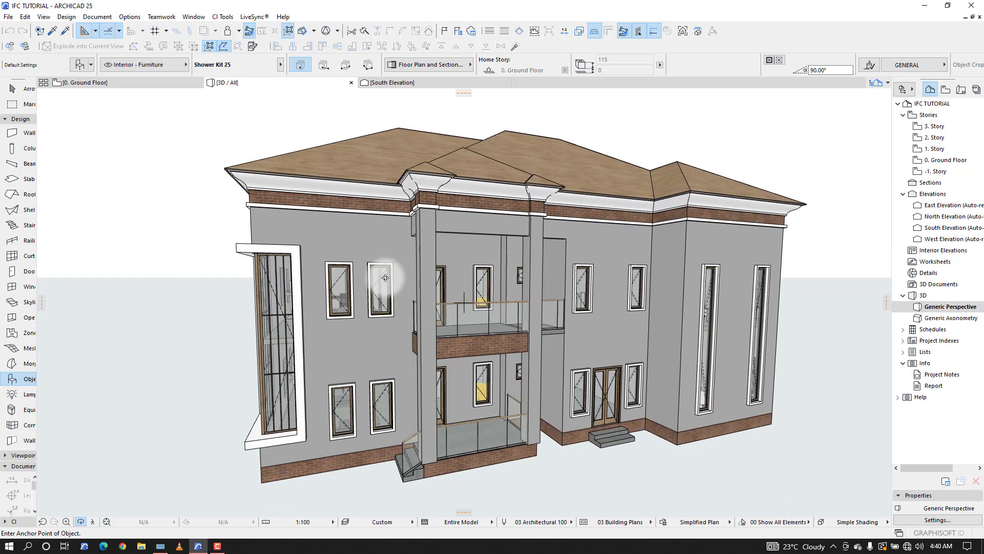
shift+middle_drag(464, 256, 174, 105)
scroll(441, 241, up, 2)
click(157, 83)
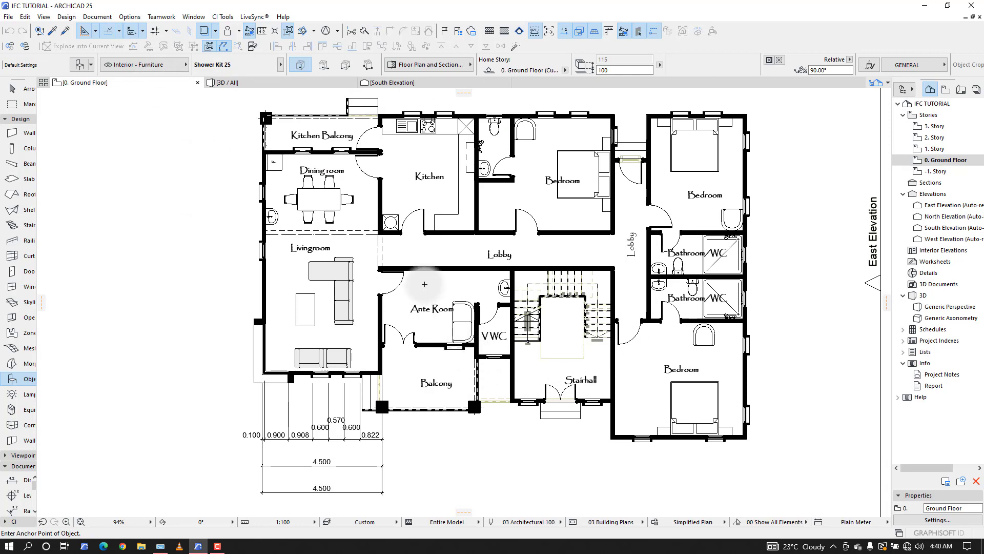
Examine the rooms and furniture on the ground floor plan, including the ante room sofa and the separate hall building.
scroll(420, 268, up, 3)
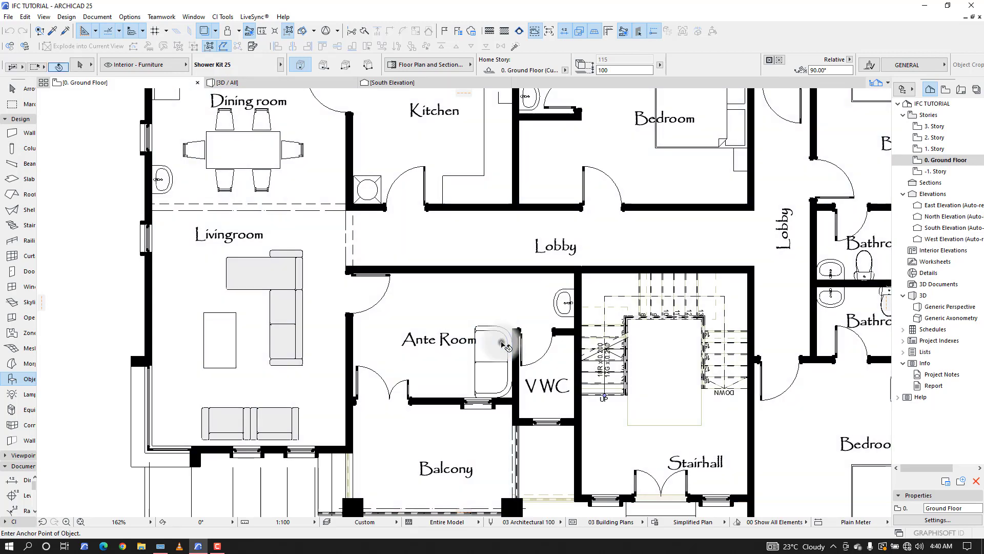
shift+click(502, 341)
key(Escape)
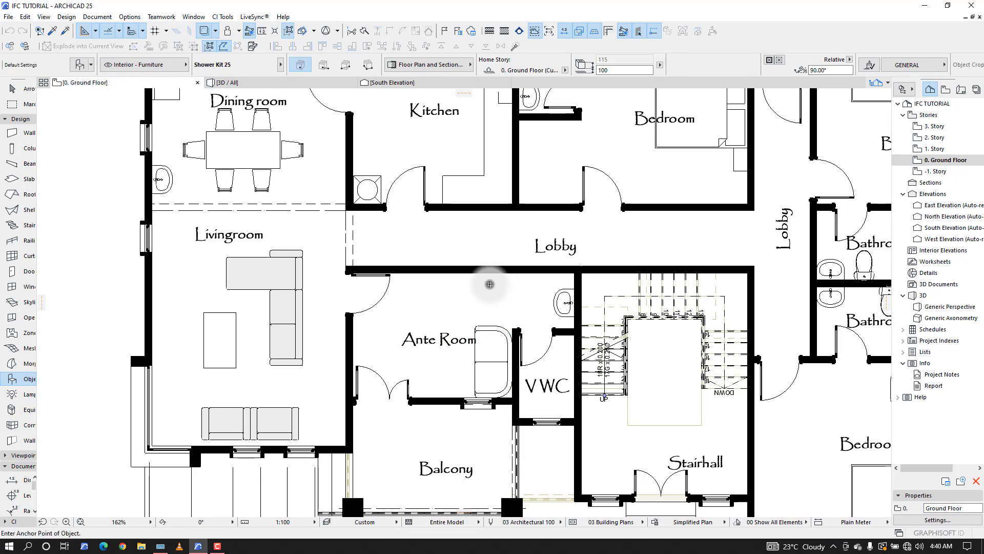
scroll(421, 257, down, 3)
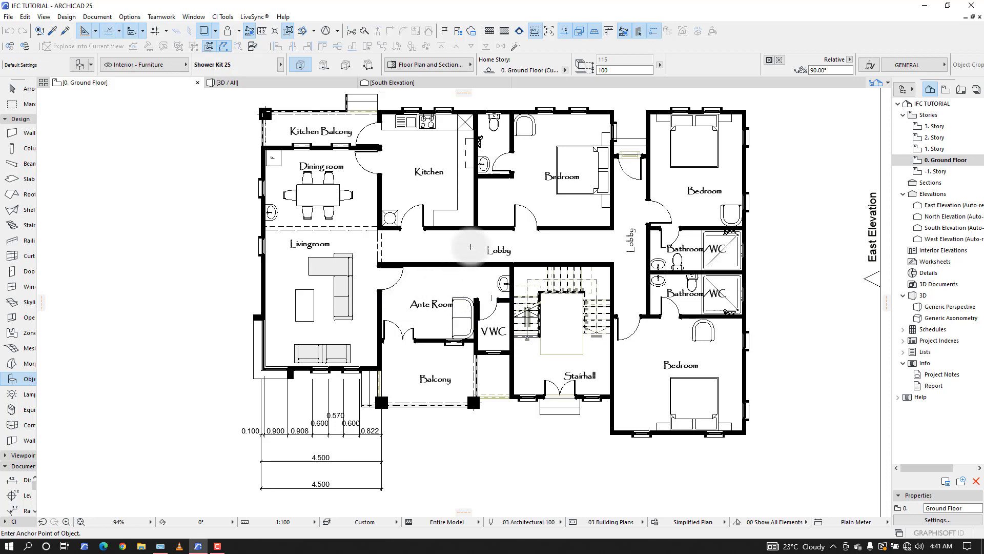
scroll(470, 247, up, 1)
middle_drag(471, 246, 468, 267)
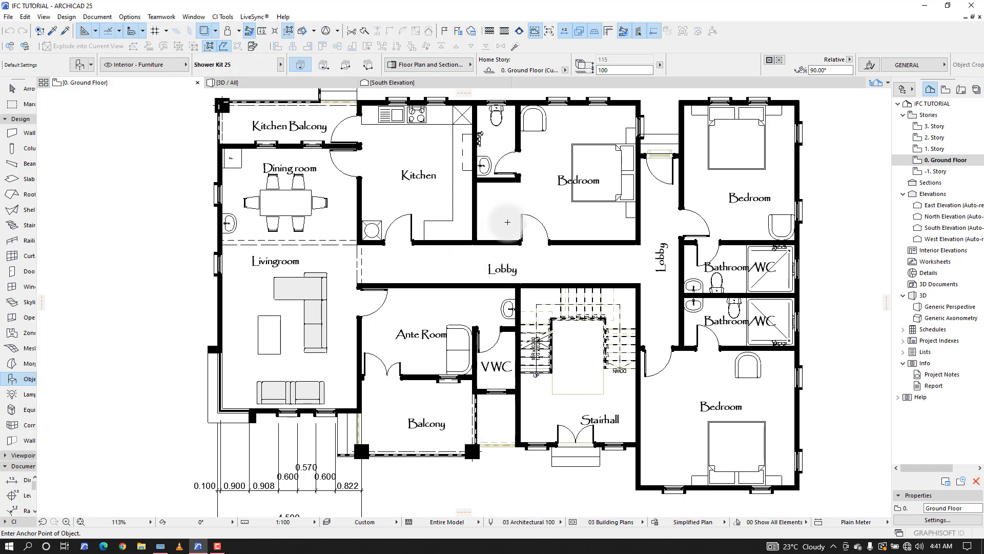
scroll(549, 169, down, 2)
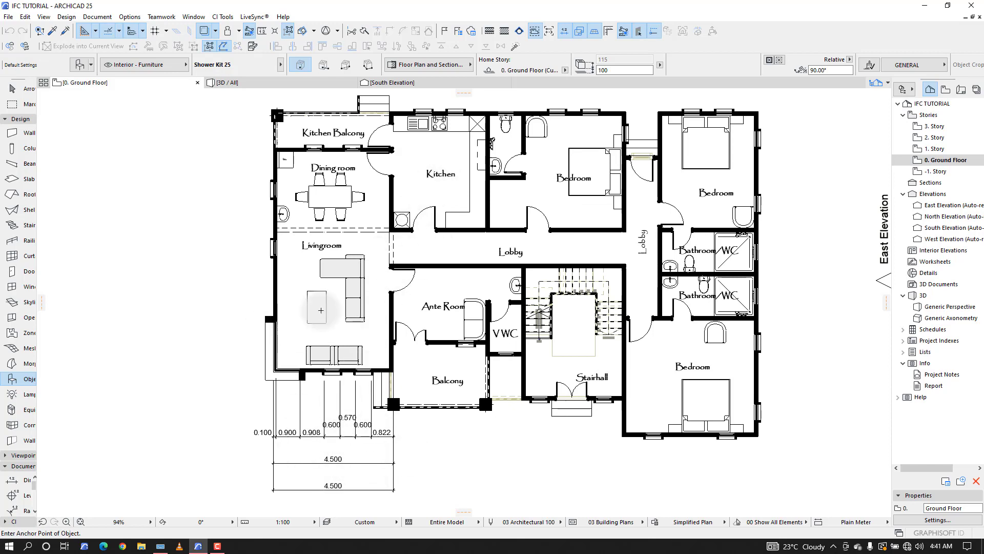
scroll(703, 305, down, 3)
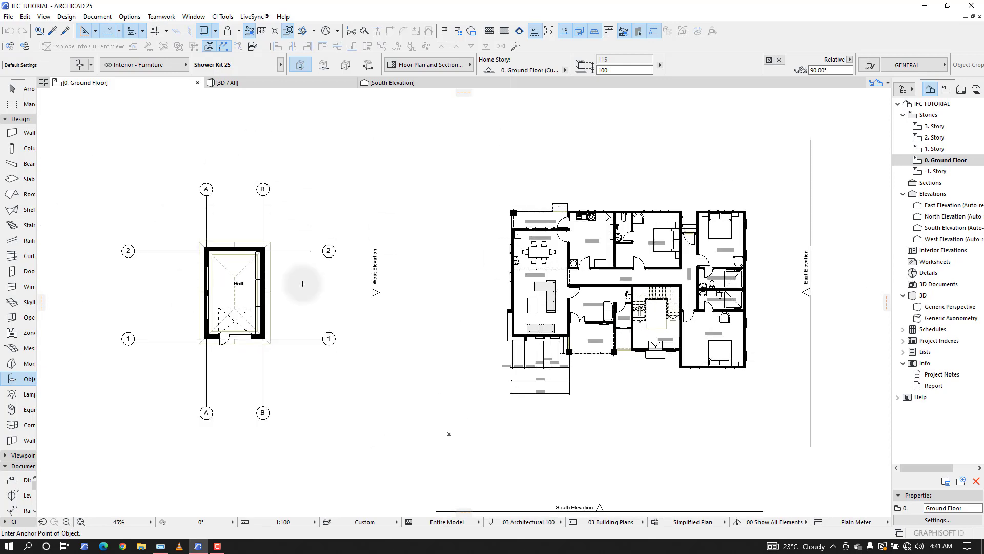
scroll(712, 282, up, 3)
scroll(712, 282, up, 1)
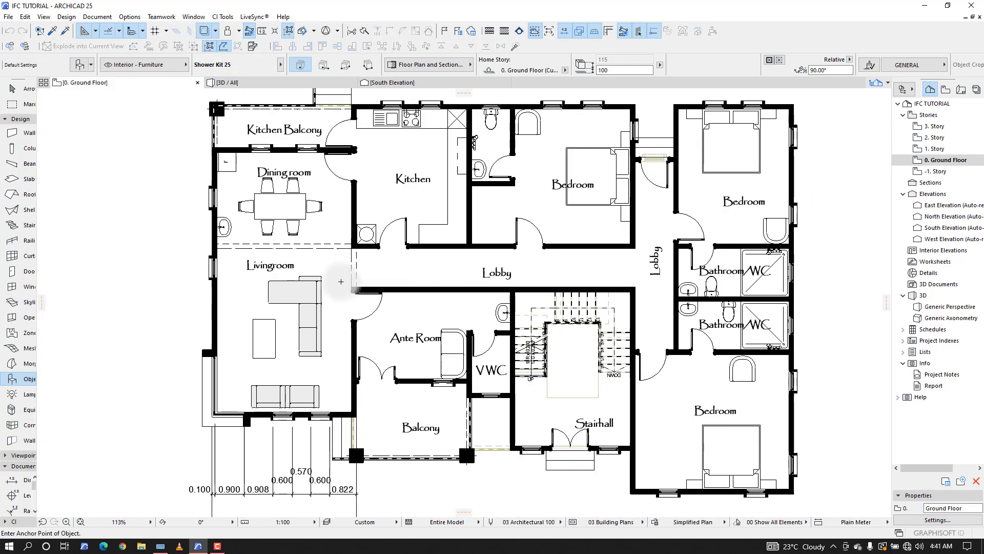
Activate the Fill tool for a cut fill around the lobby on the ground floor plan.
click(18, 119)
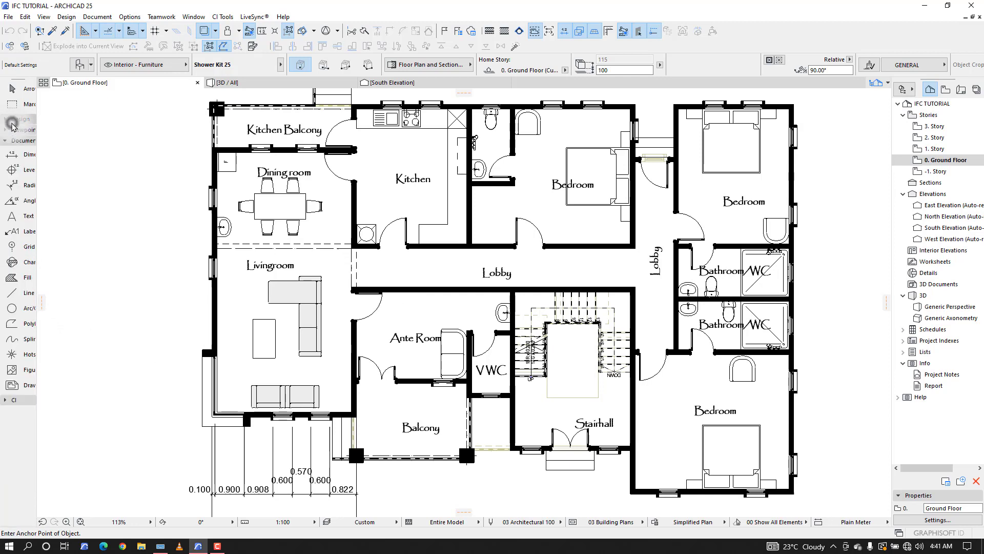
click(11, 280)
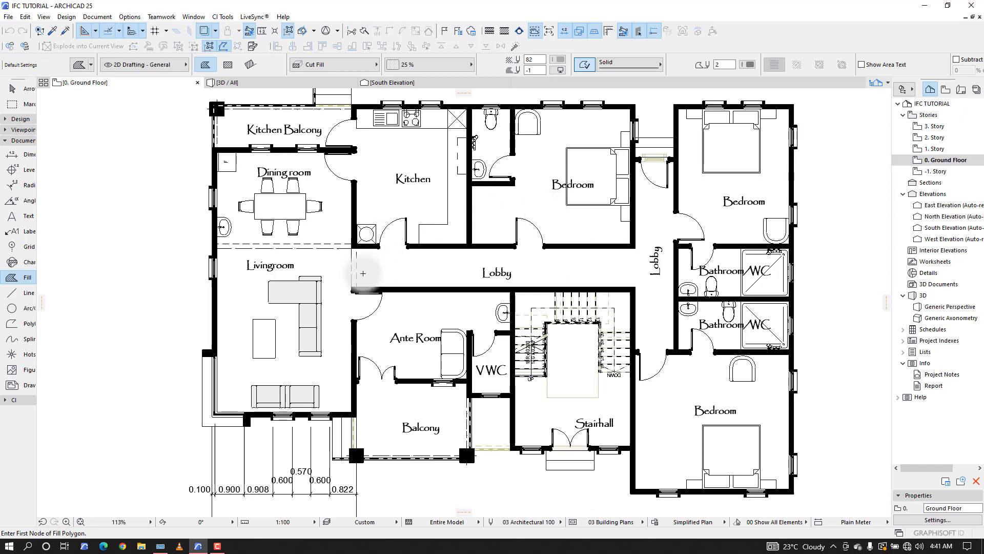
scroll(496, 272, up, 2)
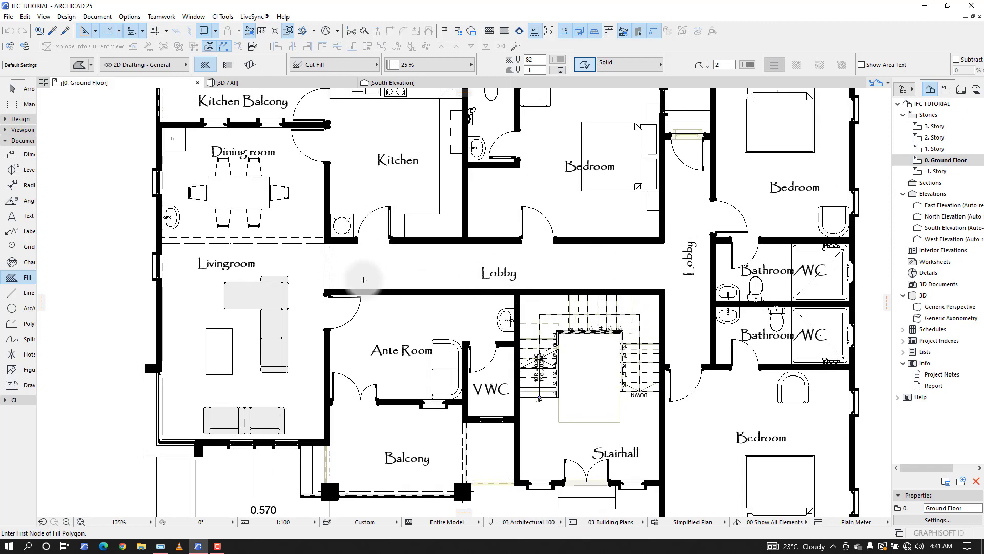
click(329, 243)
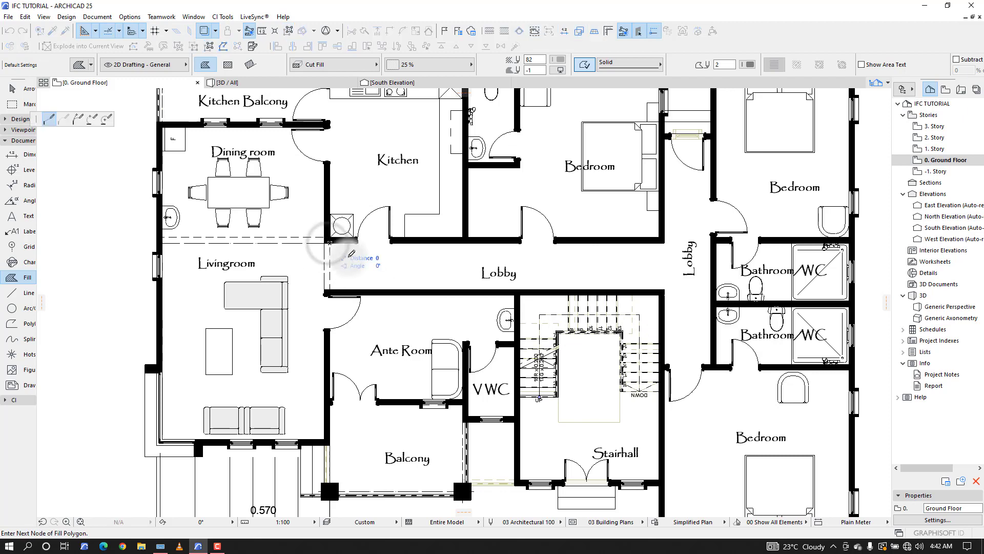
right_click(431, 271)
click(442, 350)
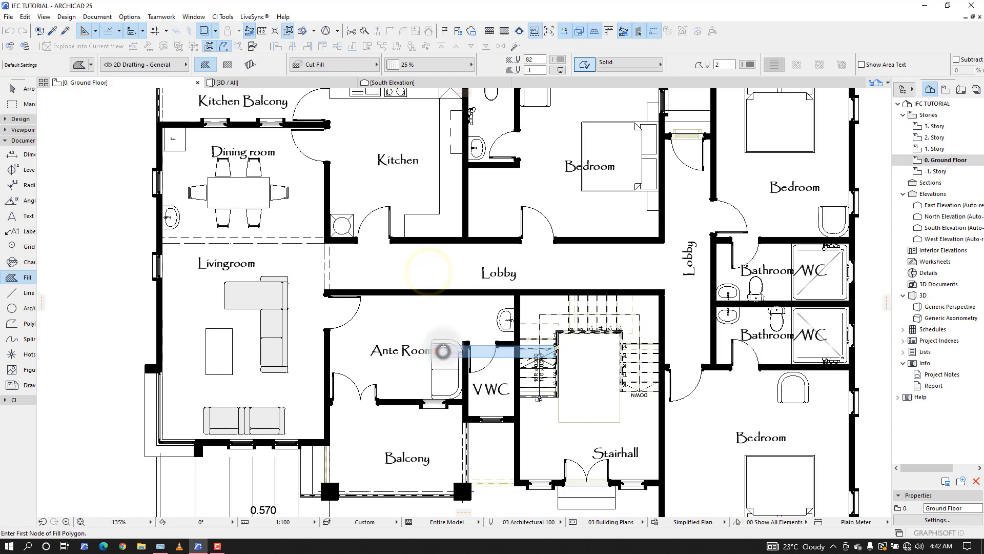
Fill the whole L-shaped lobby with a 25 % cut fill, select it, and set the plan's graphic overrides to No Overrides.
click(437, 273)
shift+click(436, 273)
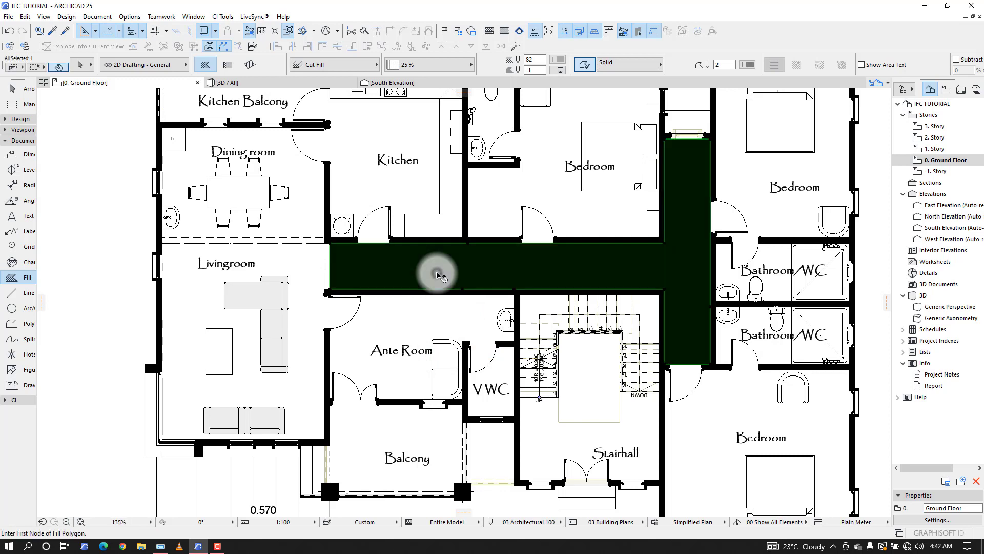
click(687, 521)
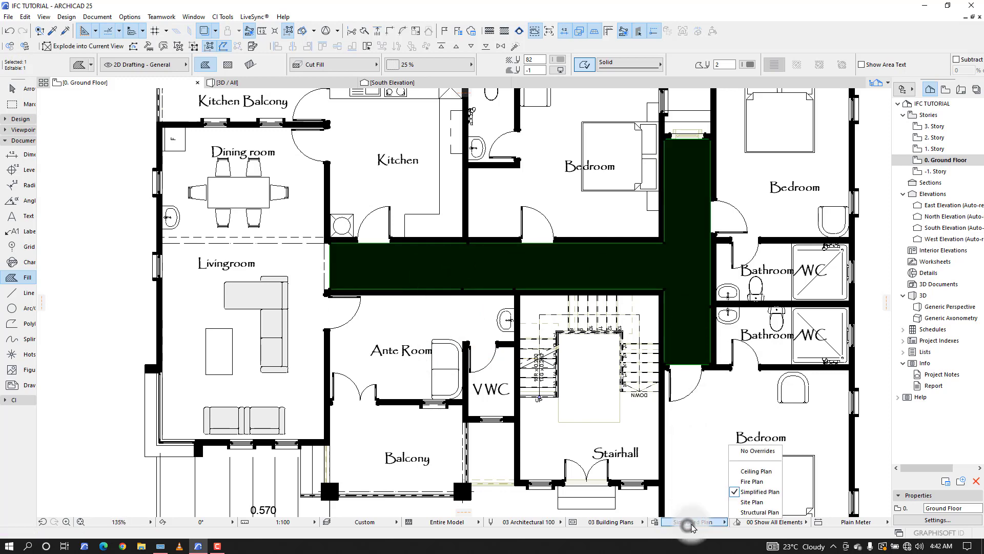
click(761, 448)
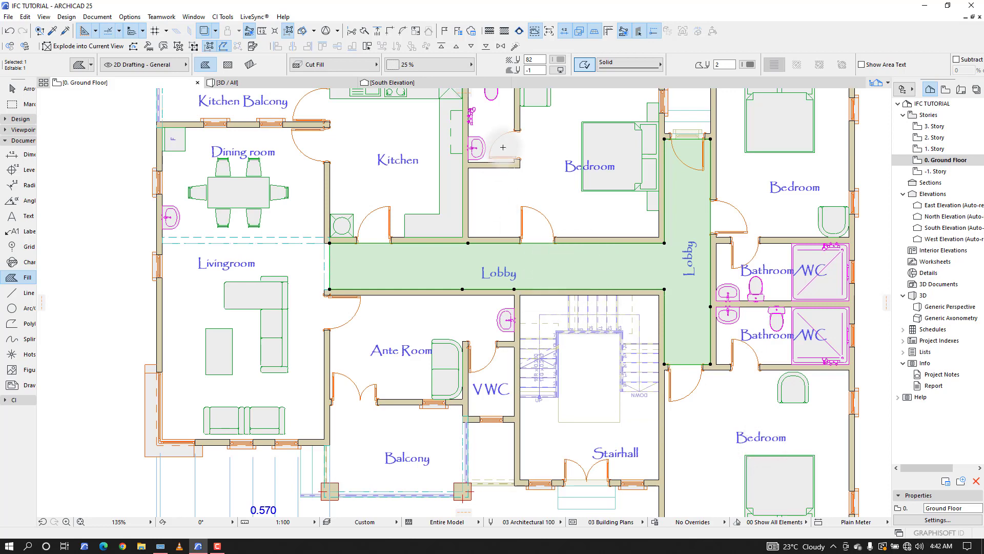
scroll(425, 251, down, 2)
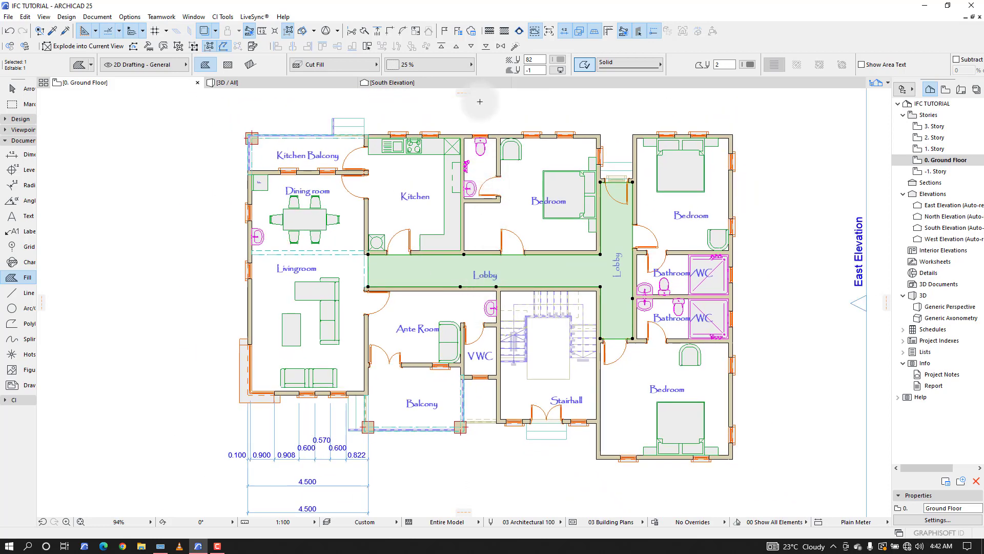
Change the lobby fill's pattern to Double 1:4 and its foreground pen to red pen 20, and deselect it.
click(453, 65)
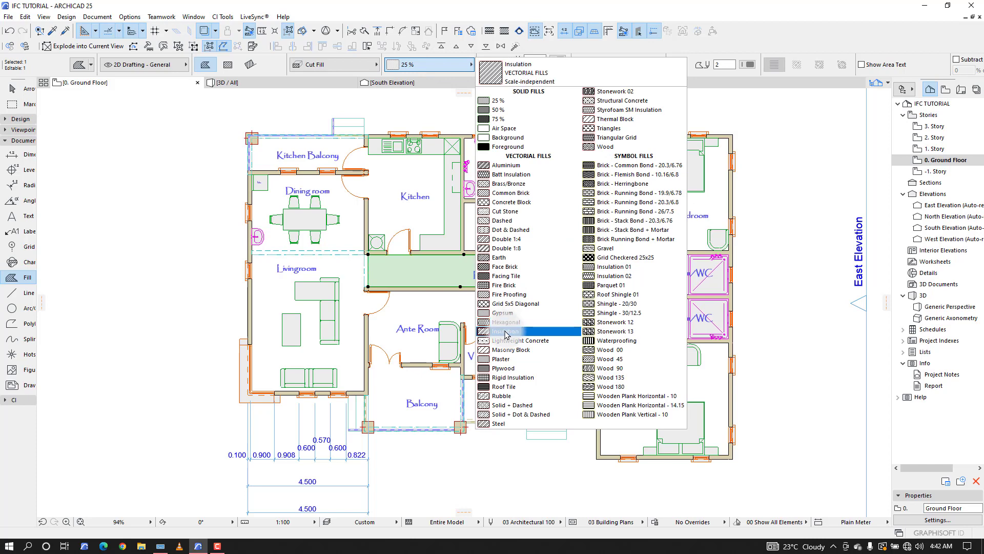
click(506, 238)
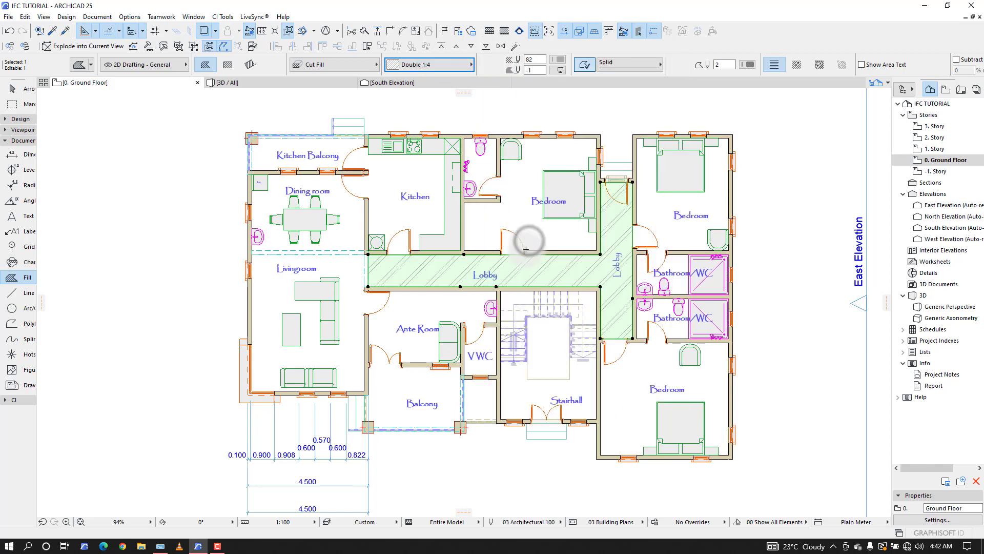
click(559, 59)
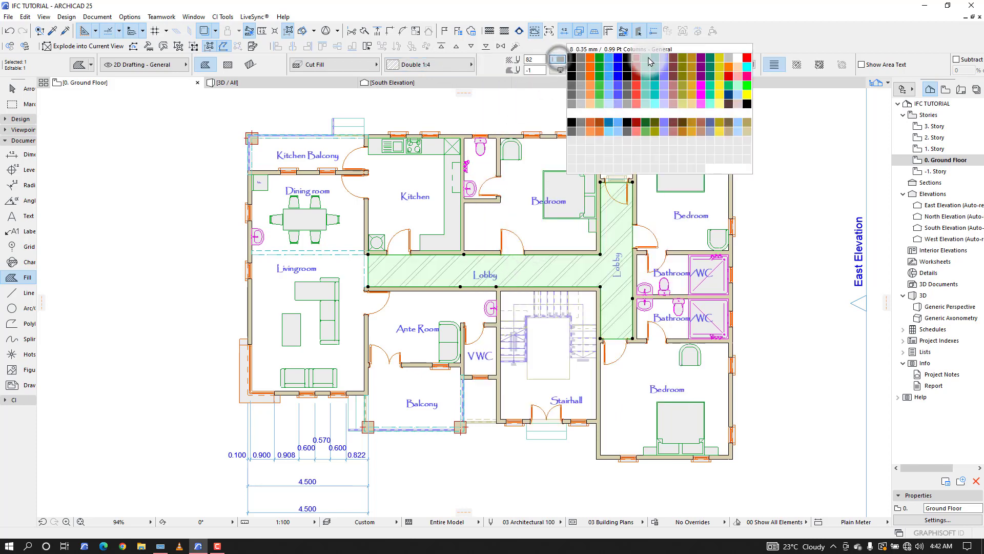
click(747, 60)
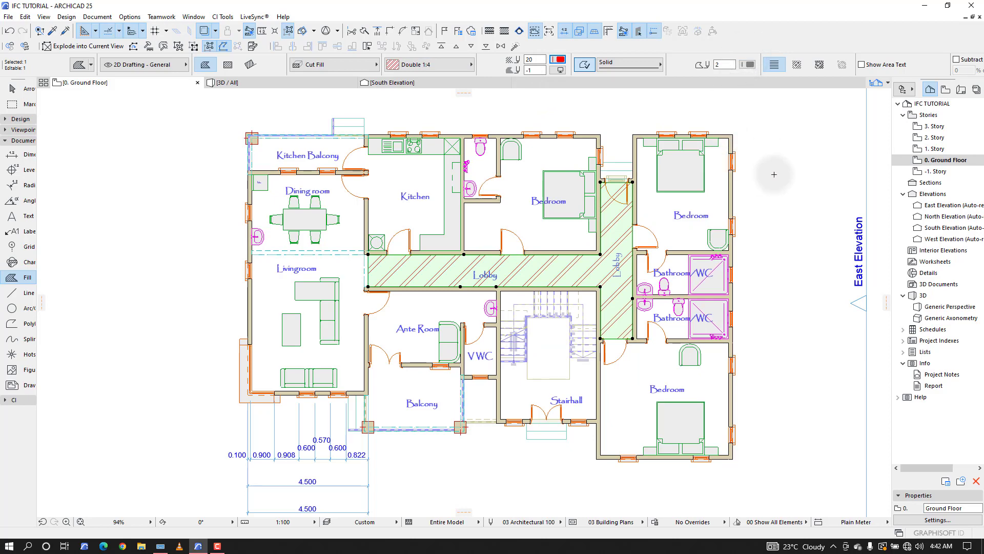
key(Escape)
scroll(539, 175, up, 3)
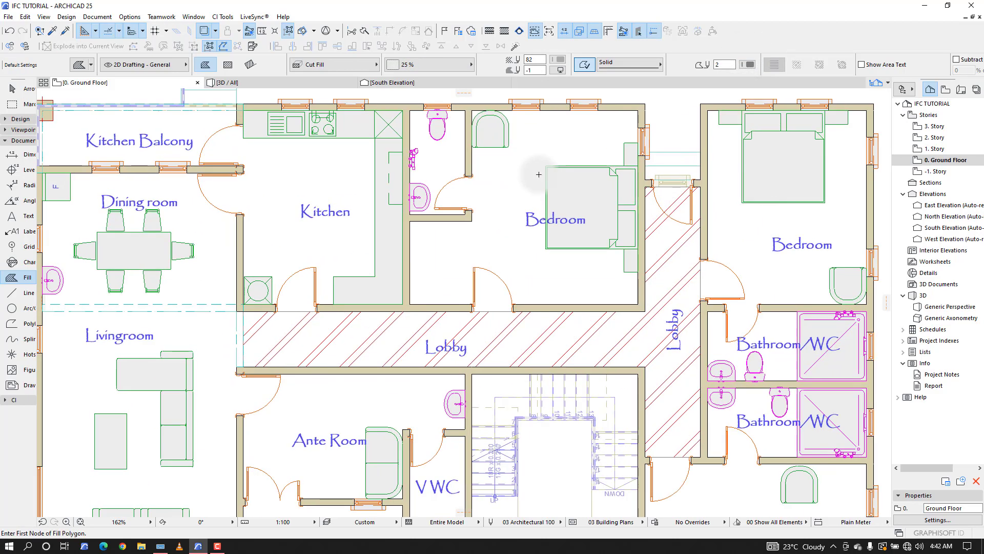
scroll(538, 175, down, 1)
scroll(527, 194, down, 1)
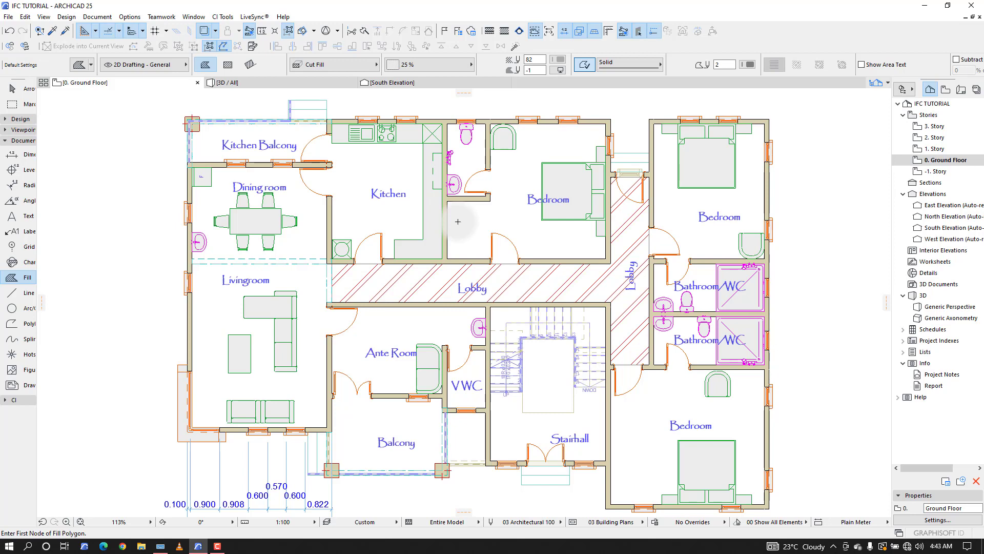
Save the project as an IFC file named IFC TUTORIAL.ifc, proceeding to the IFC save options.
key(ctrl+s)
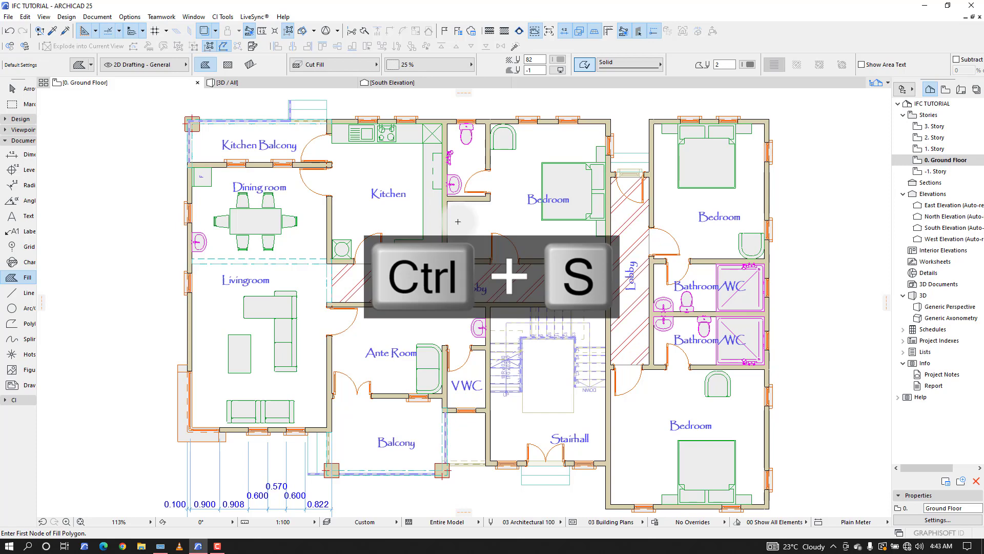
key(ctrl+shift+s)
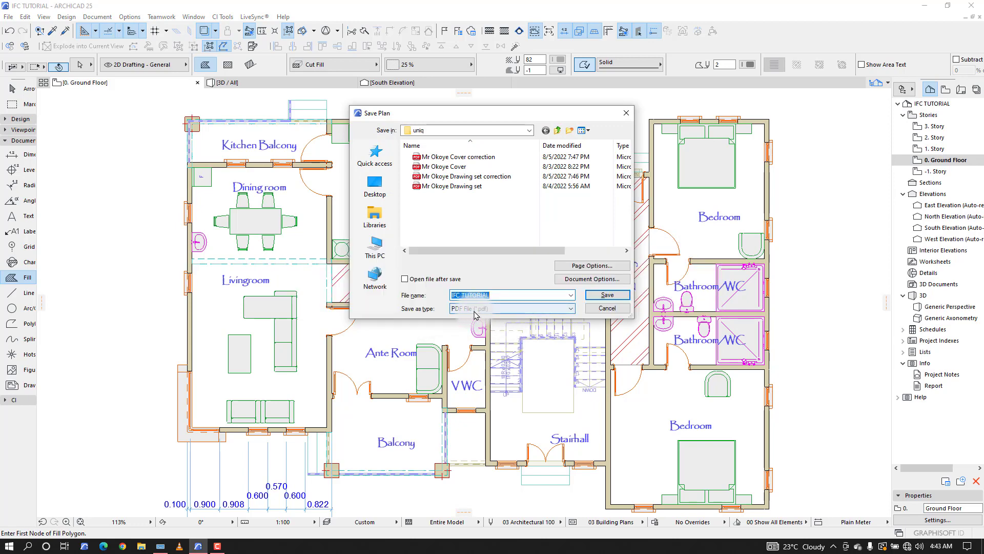
click(473, 310)
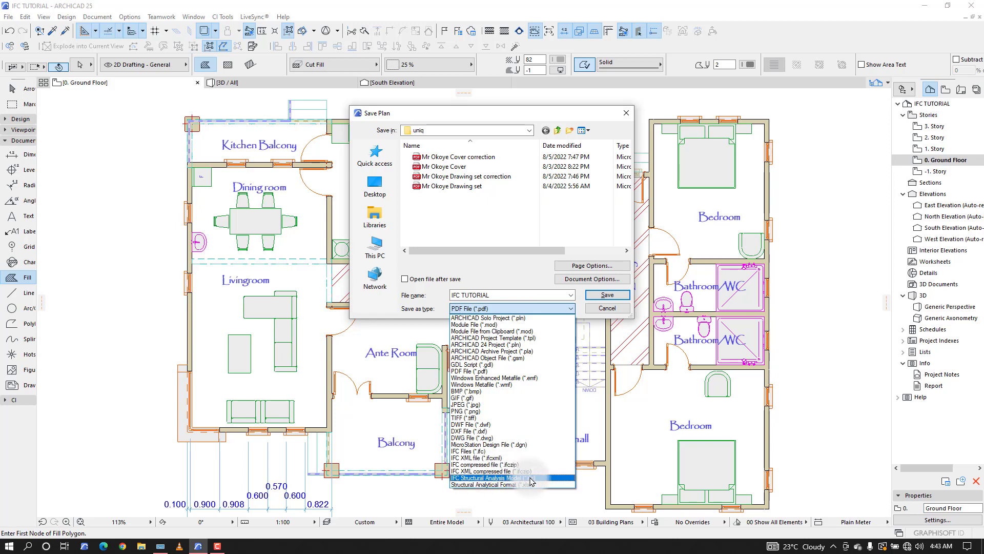
click(491, 452)
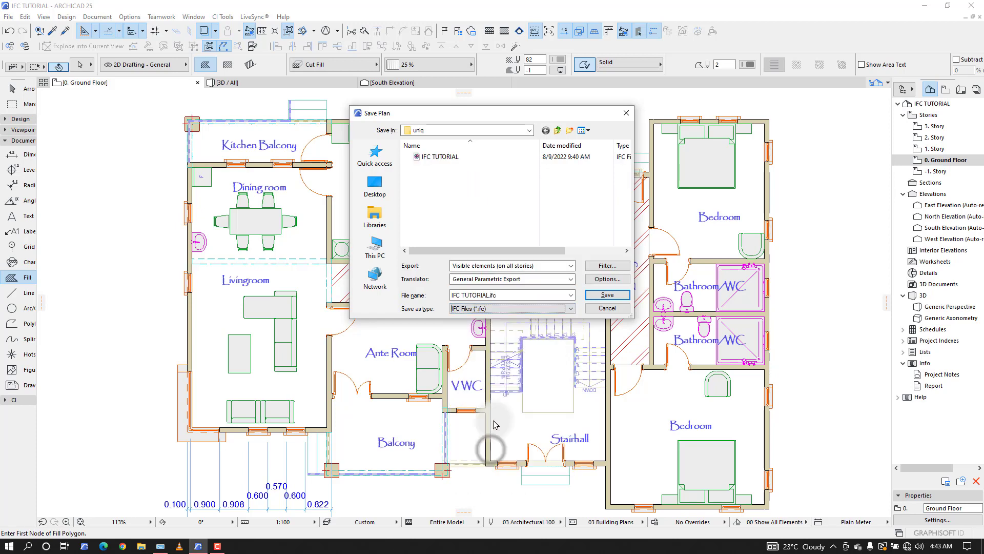
click(608, 295)
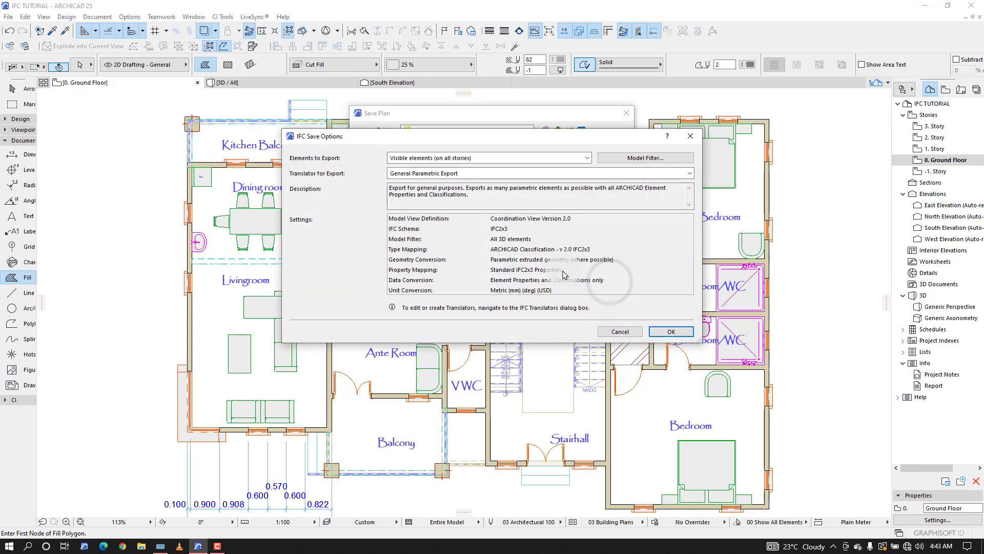
Review the translator and elements-to-export choices in the IFC save options, accept the options, and close the save dialog without saving.
click(539, 174)
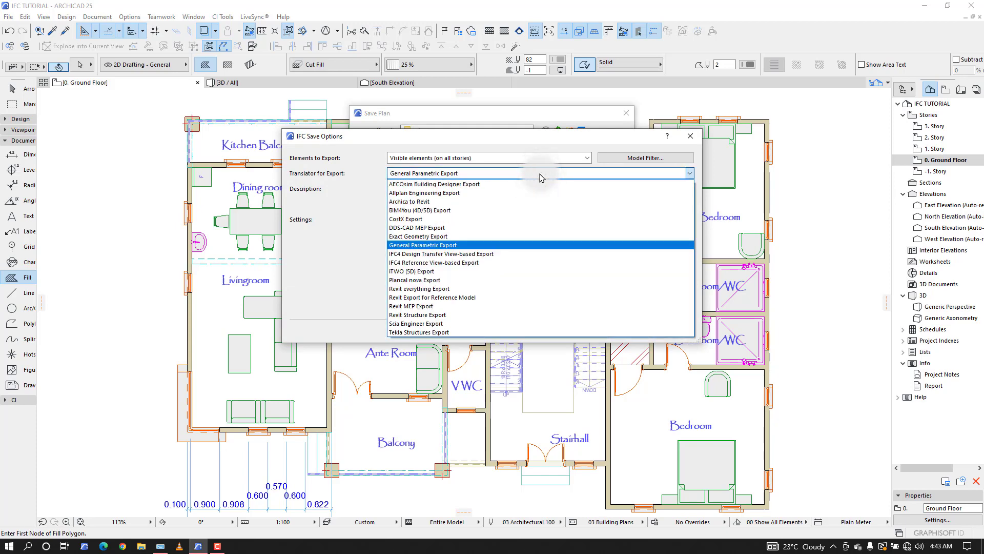
click(342, 229)
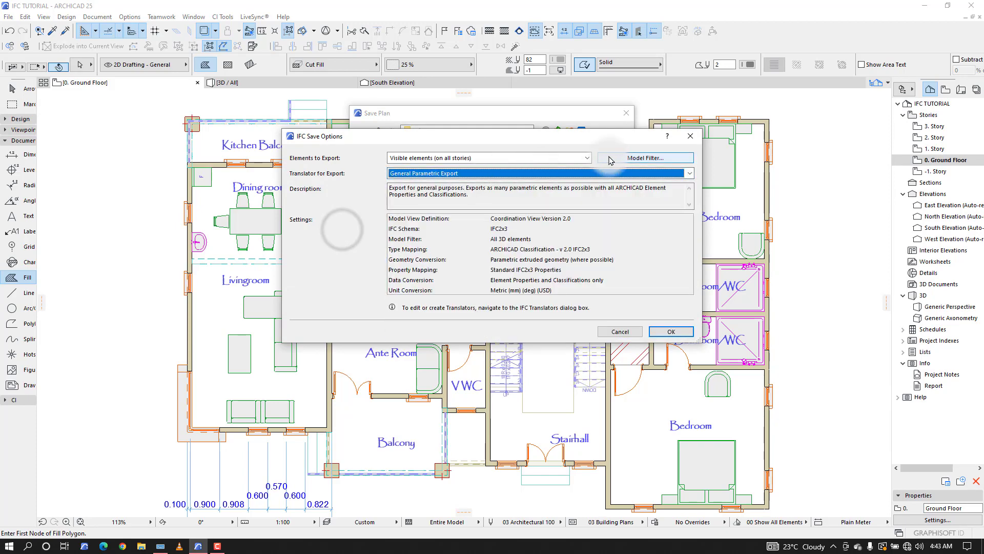
click(571, 159)
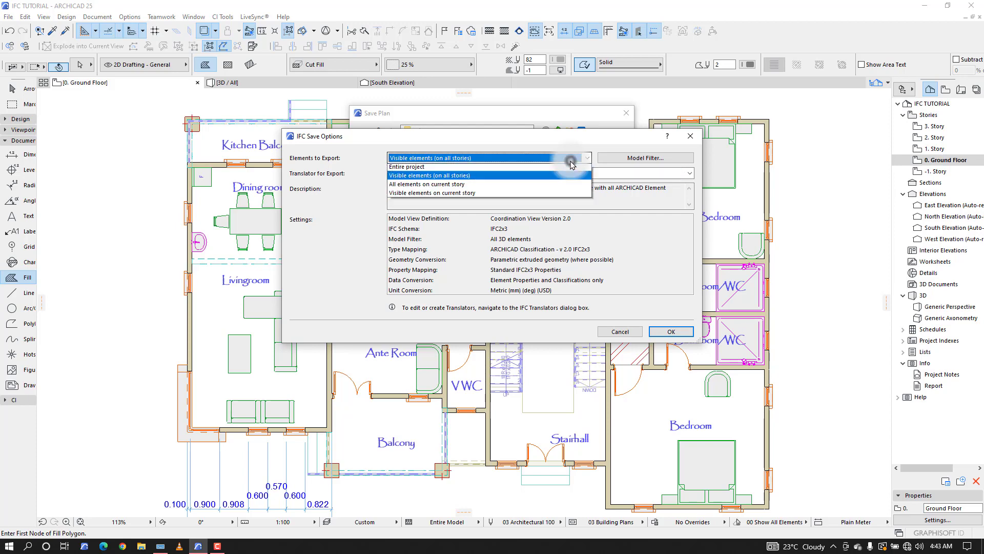
click(650, 233)
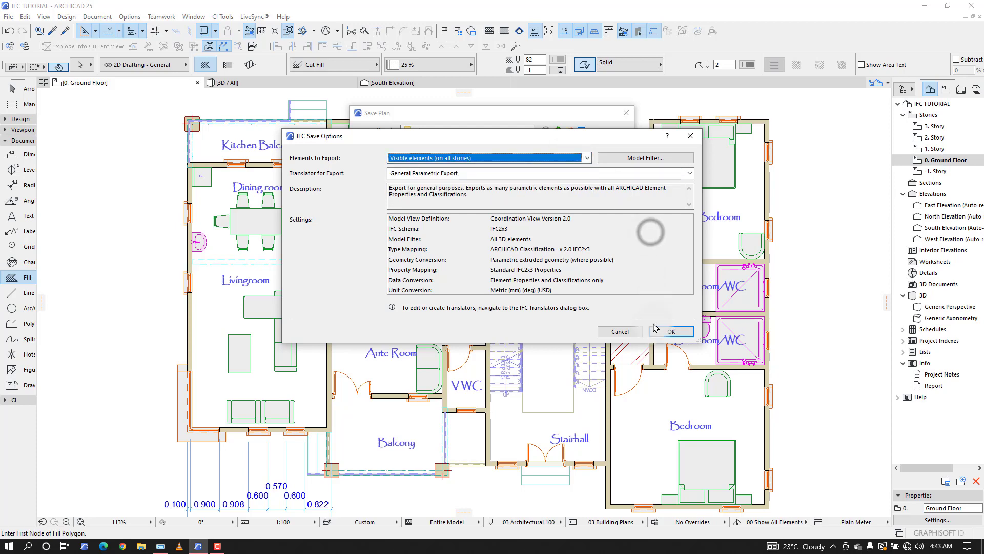
click(671, 332)
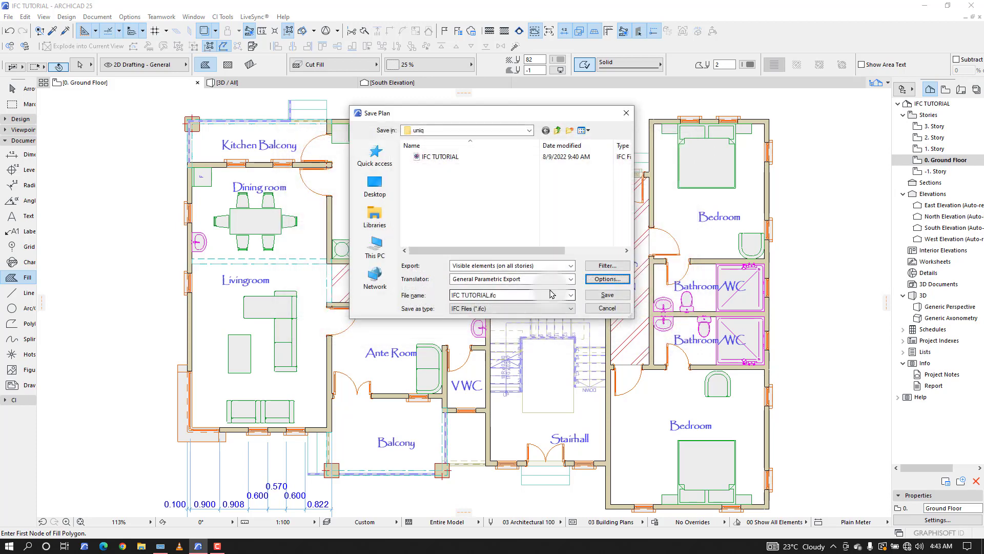
click(607, 296)
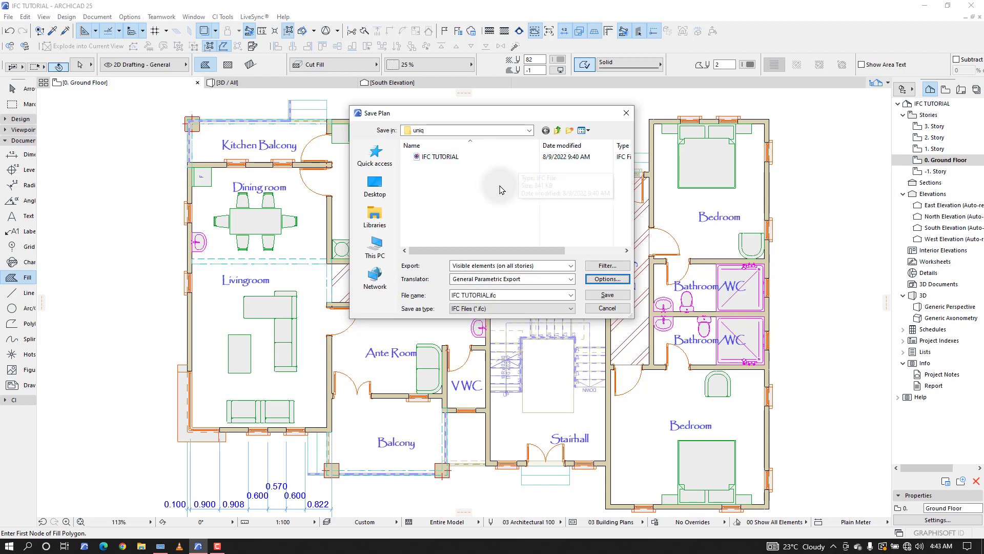
click(625, 117)
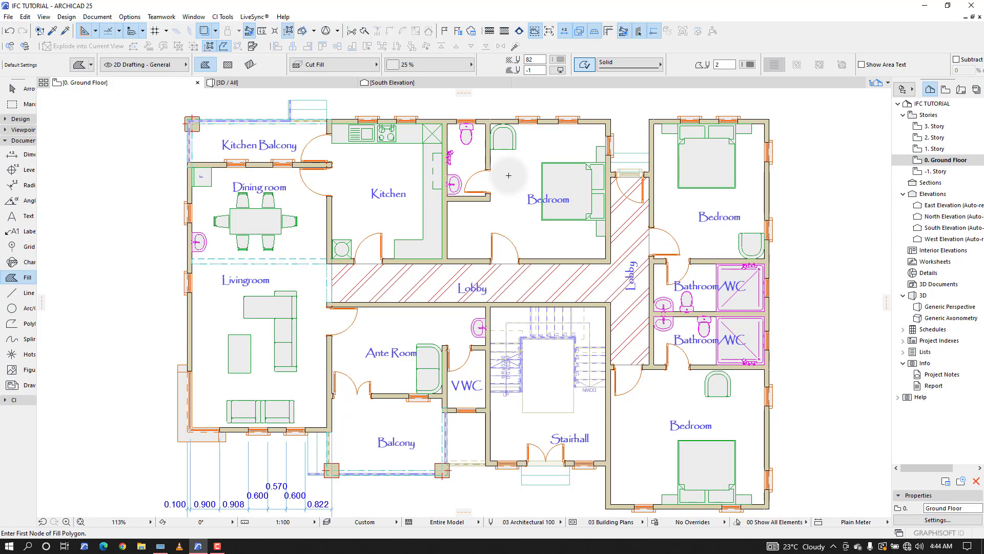
Reopen the save dialog to review the IFC translators offered for export, and close it without saving.
click(9, 17)
click(34, 96)
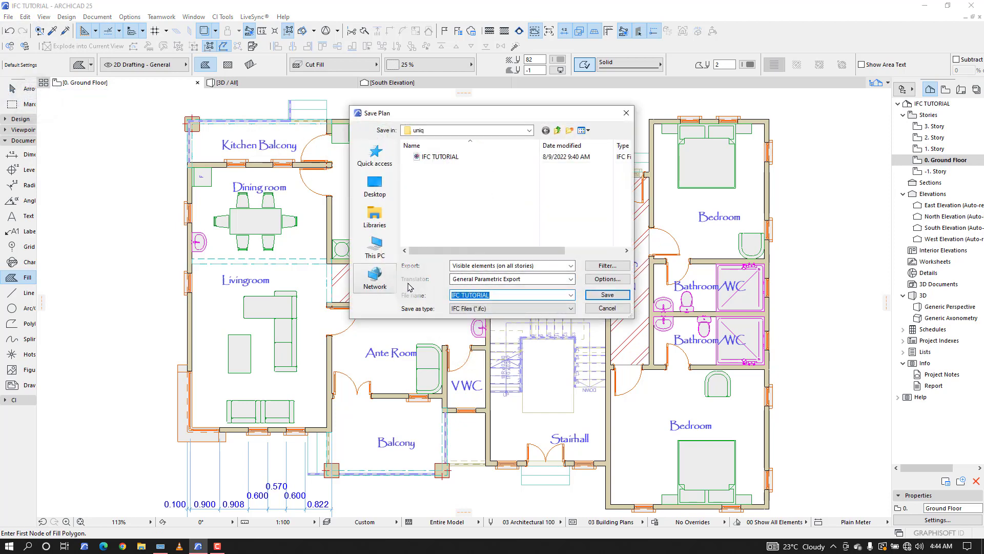
click(501, 281)
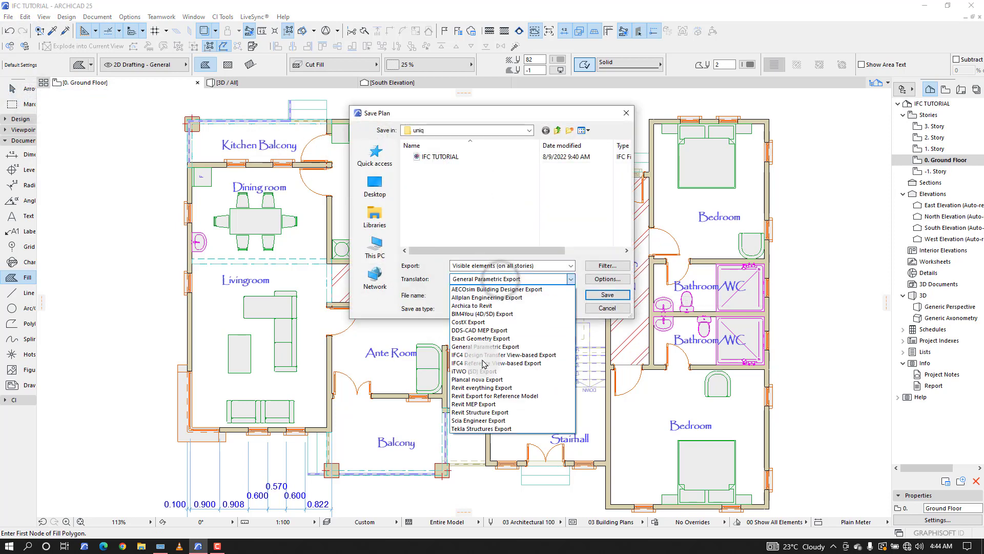
click(558, 205)
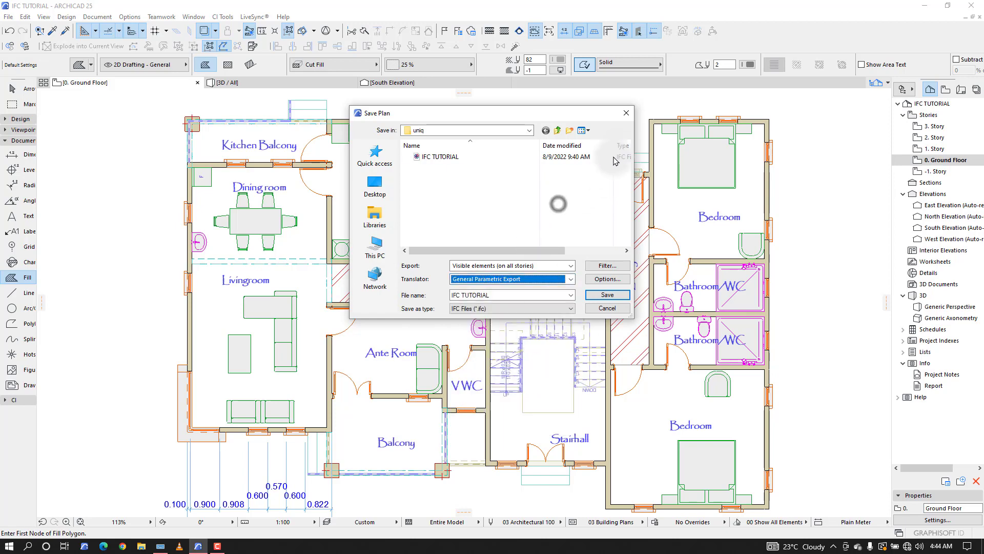
click(627, 115)
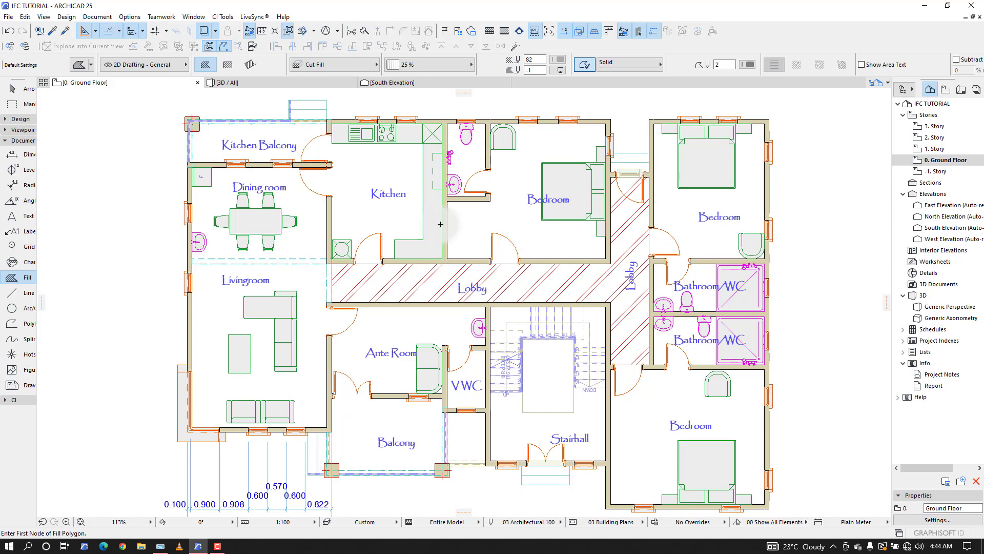
click(3, 16)
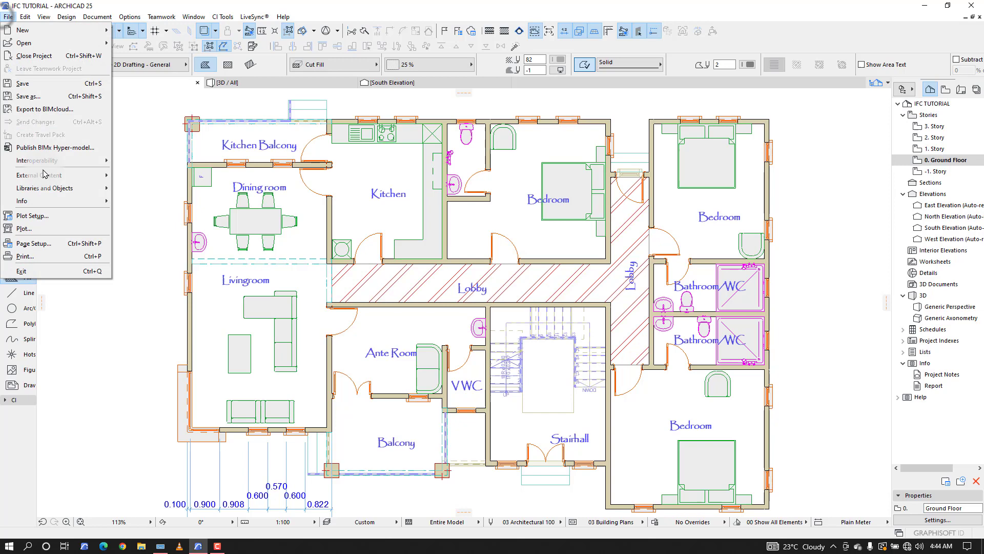
click(61, 100)
click(626, 113)
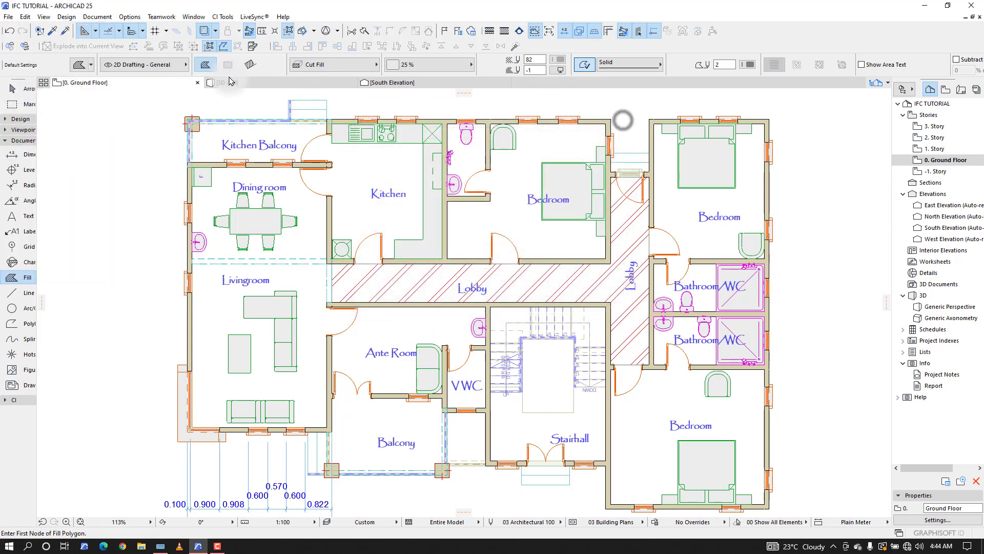
Create a new IFC translator for export named "new translator" in the IFC Translators settings.
click(5, 17)
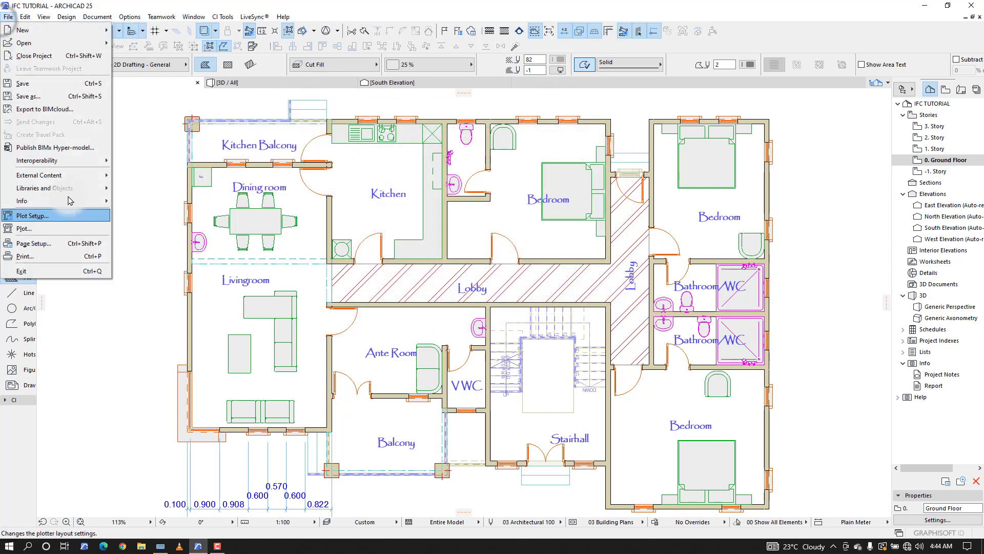
click(82, 161)
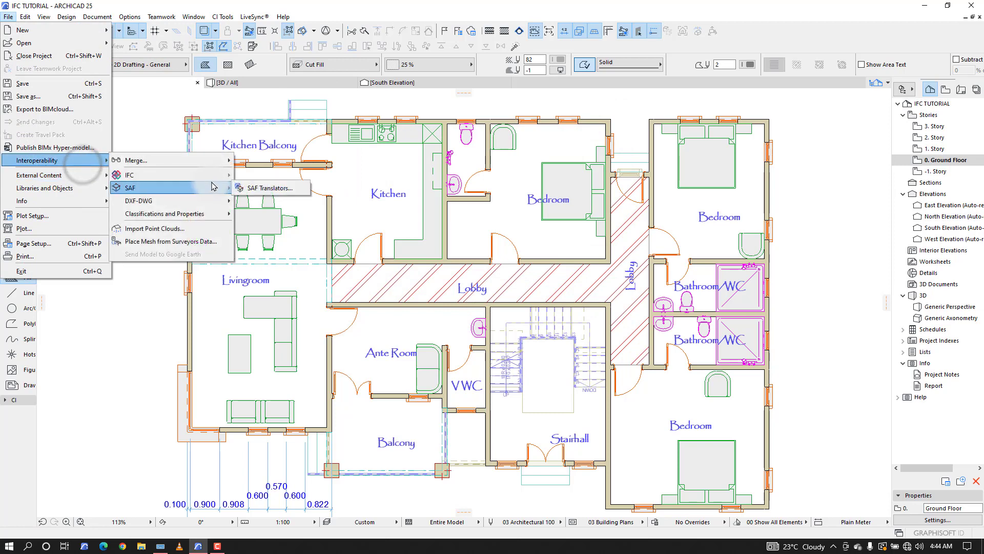
click(217, 176)
click(262, 190)
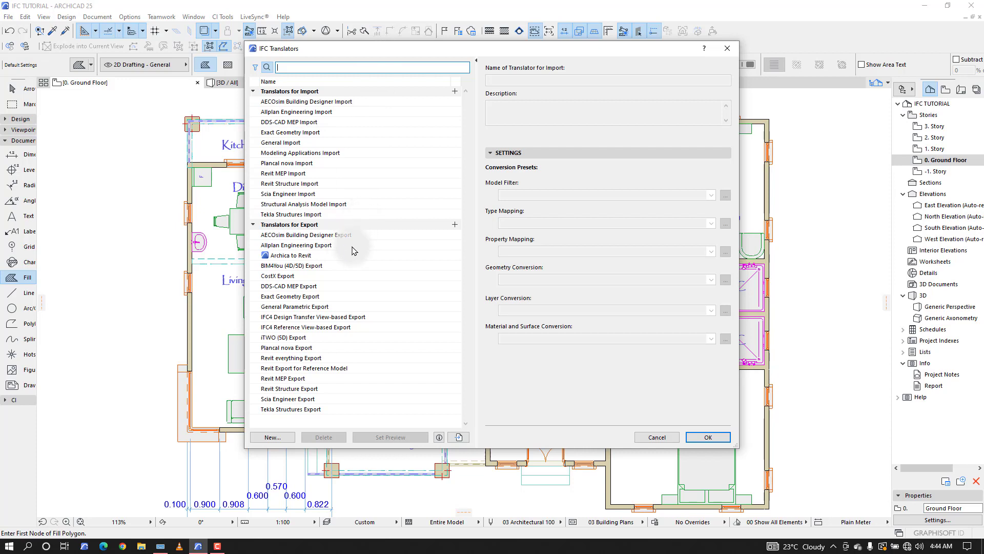
click(280, 307)
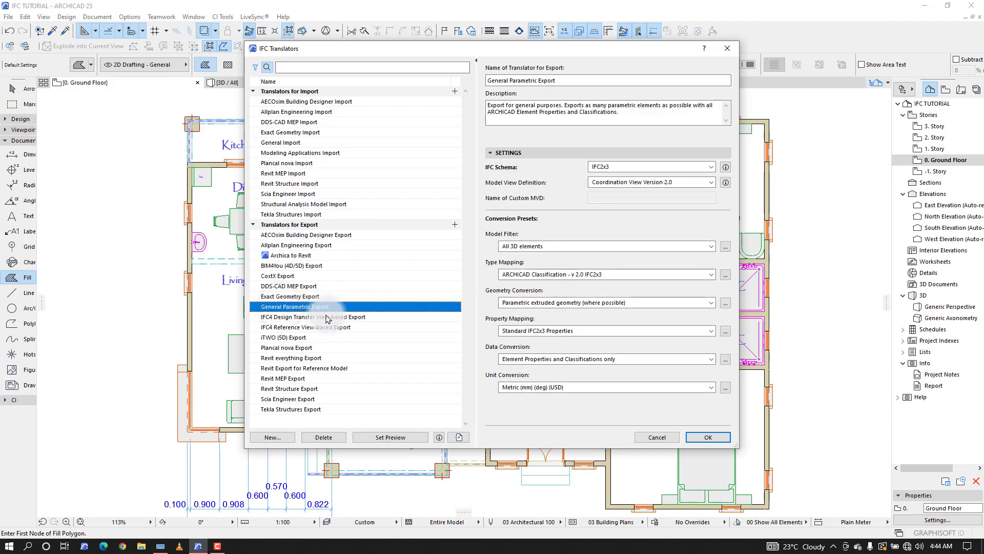
click(273, 437)
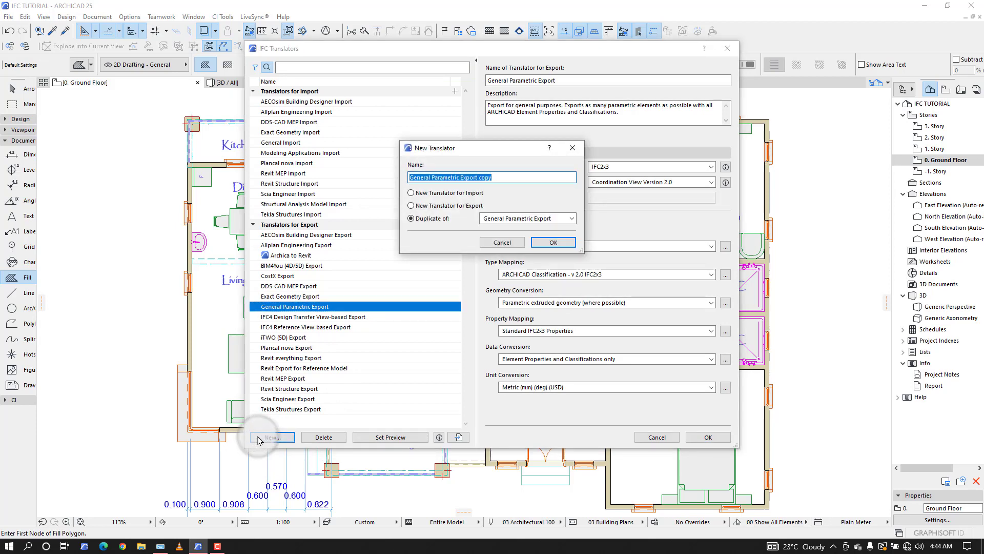
click(418, 220)
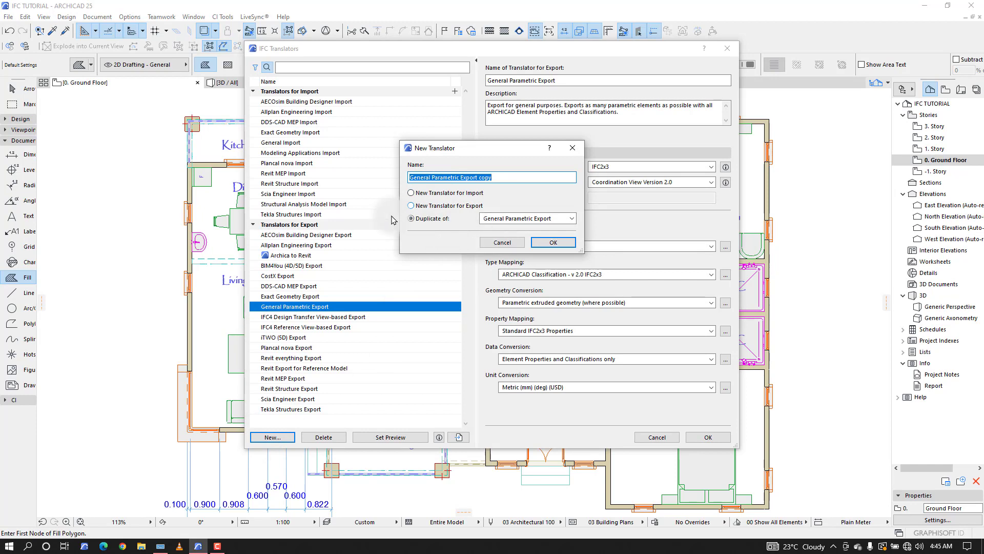
click(417, 206)
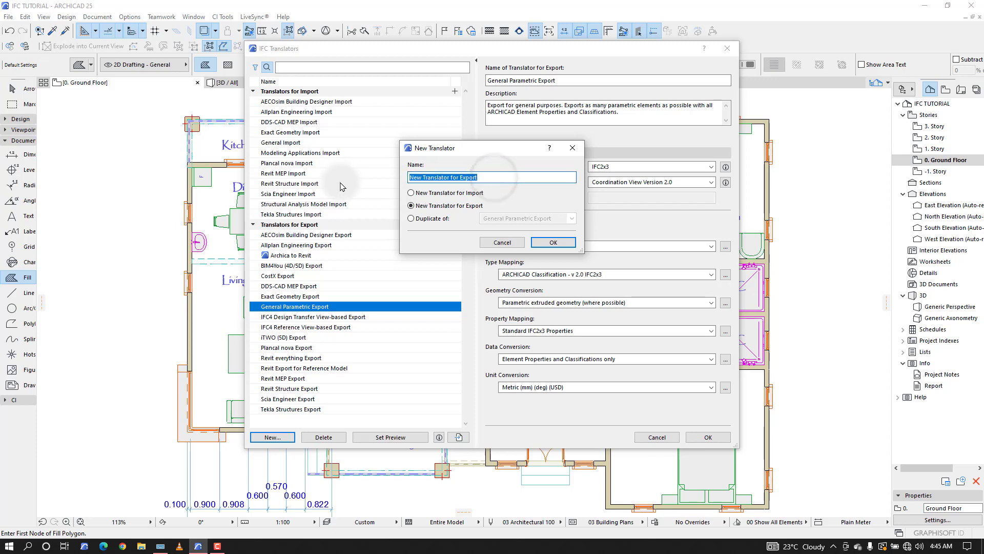
text(new translator)
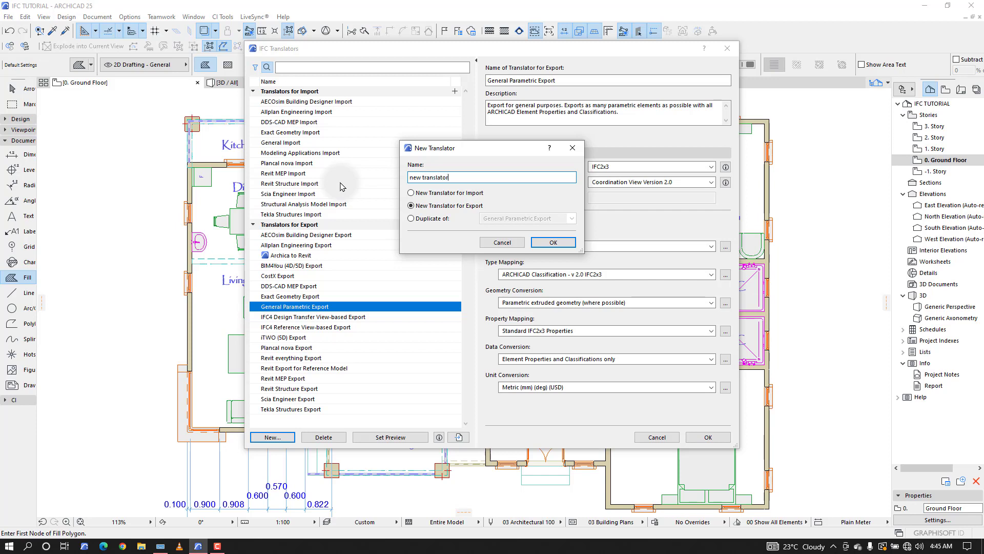
click(553, 241)
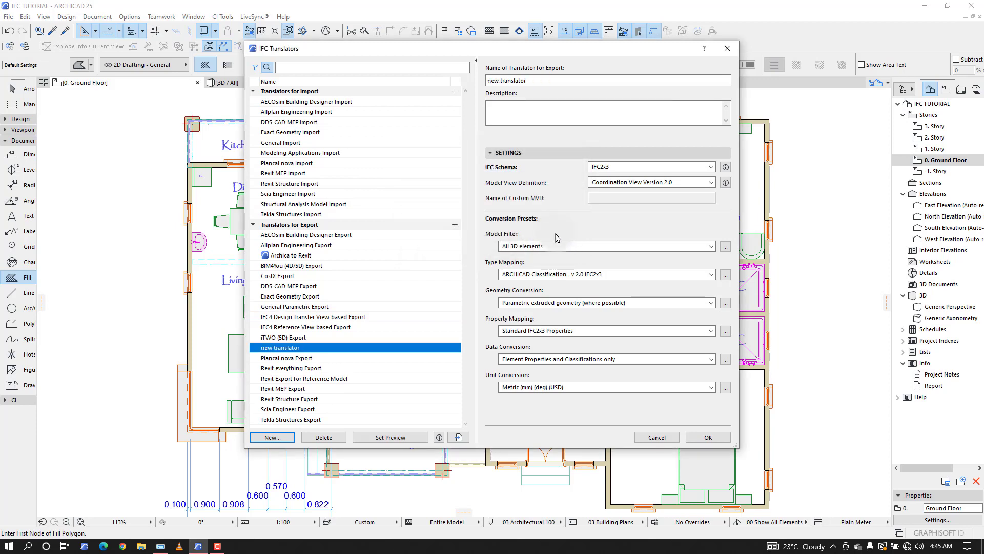
Examine the IFC Schema and Model View Definition choices of the new export translator.
click(615, 170)
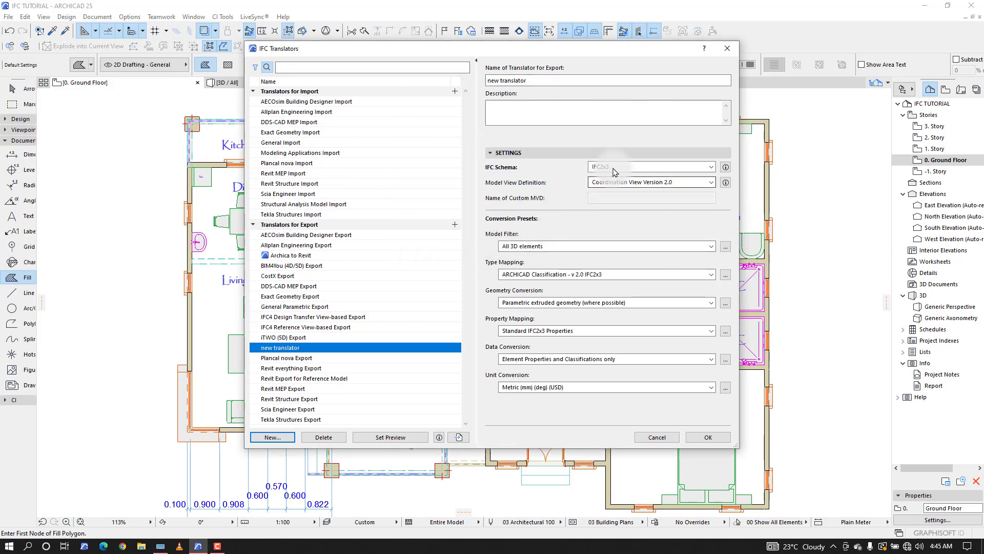
click(544, 170)
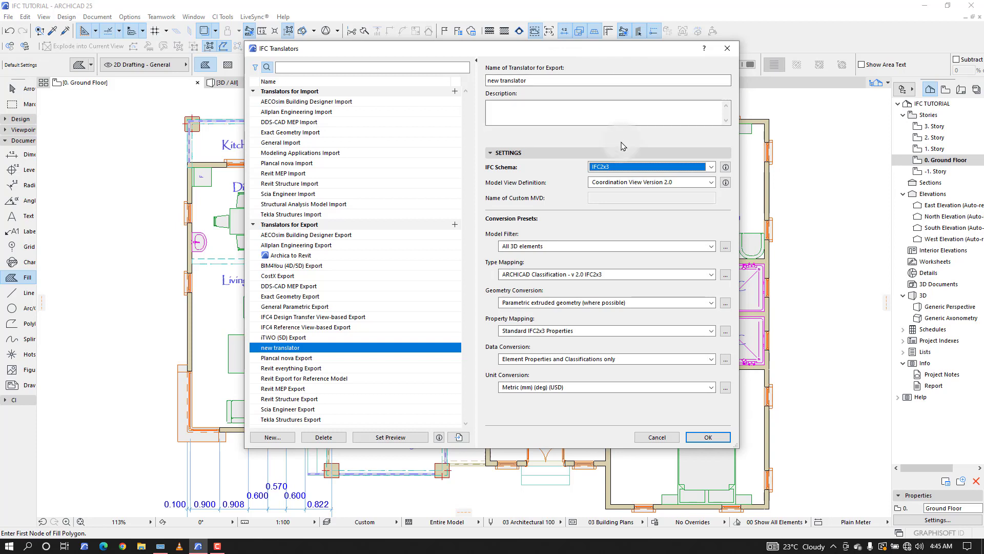
click(622, 168)
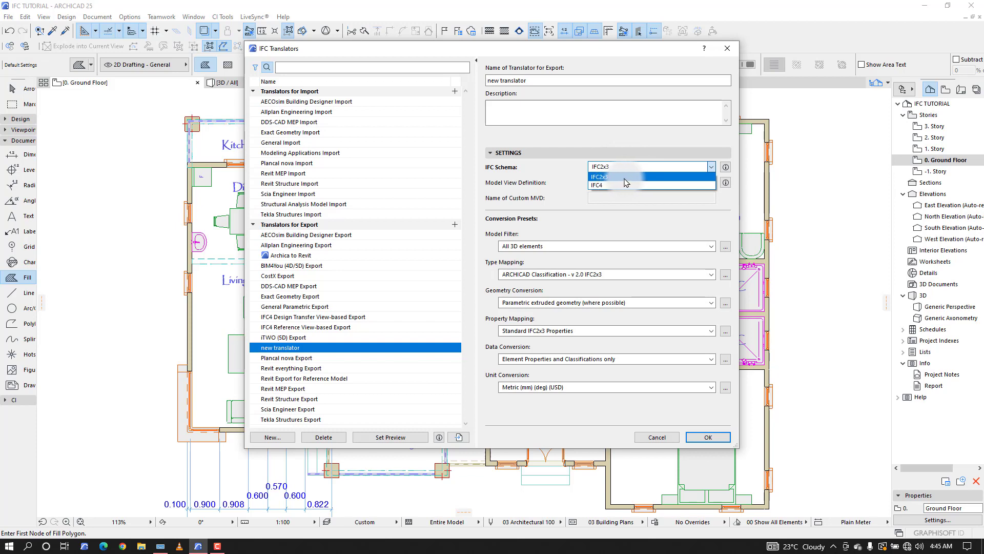
click(602, 186)
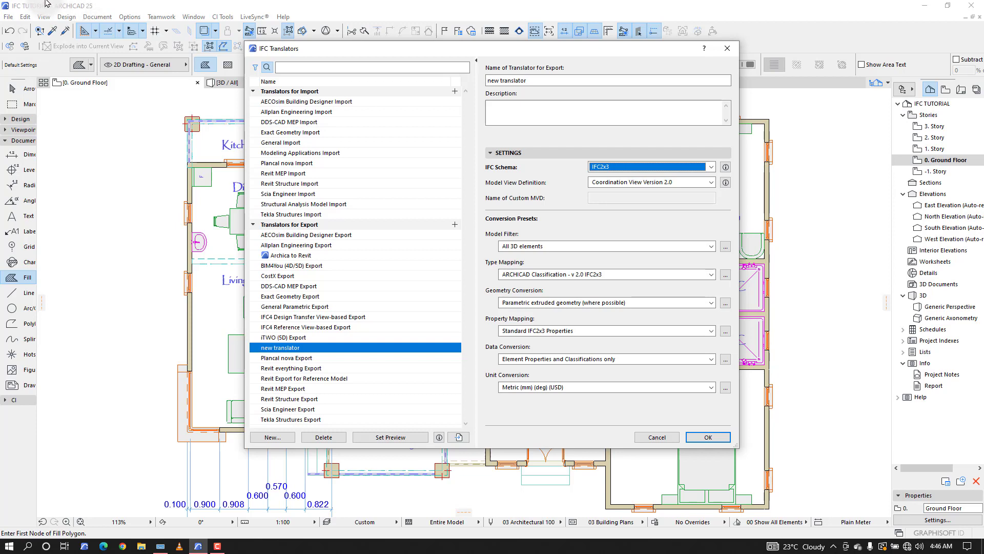
click(601, 167)
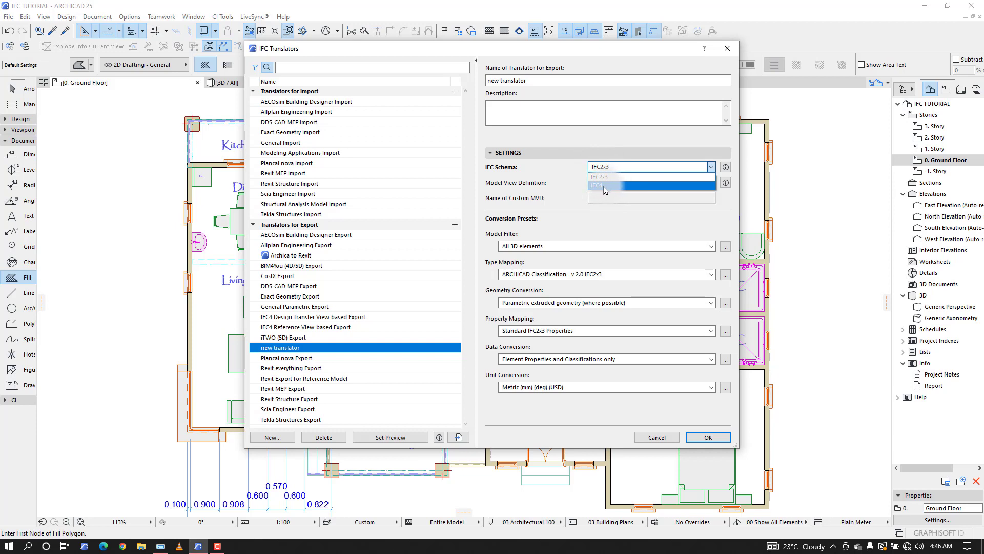
click(561, 158)
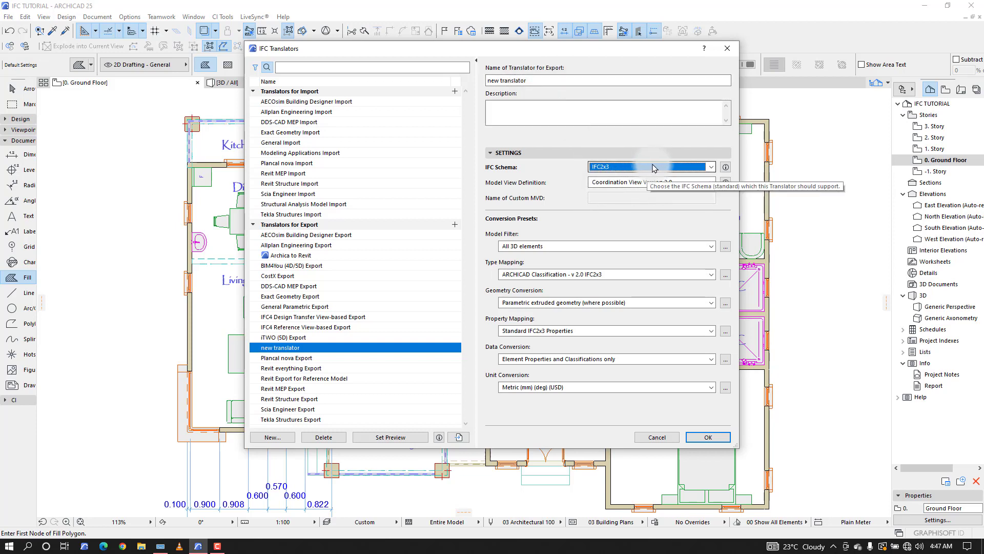
click(664, 183)
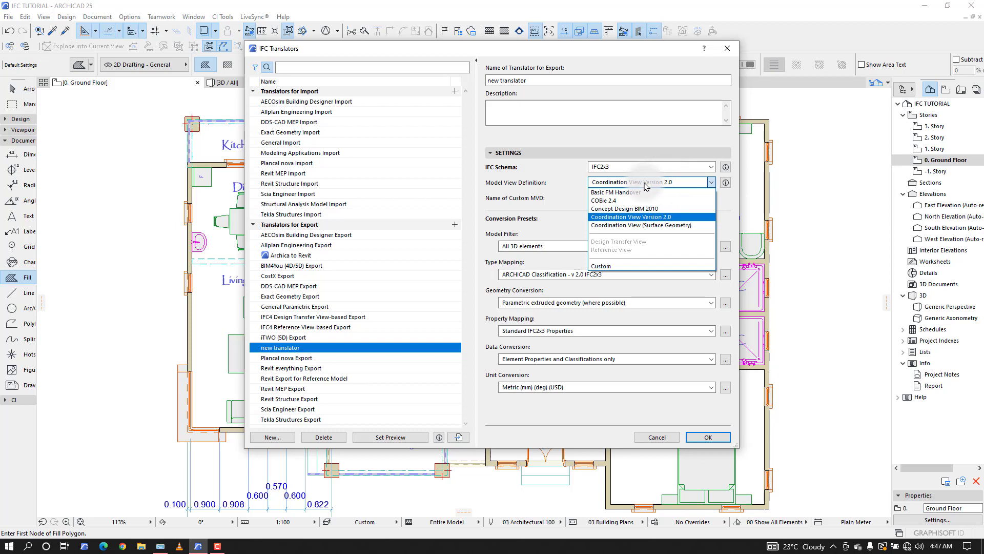
click(603, 268)
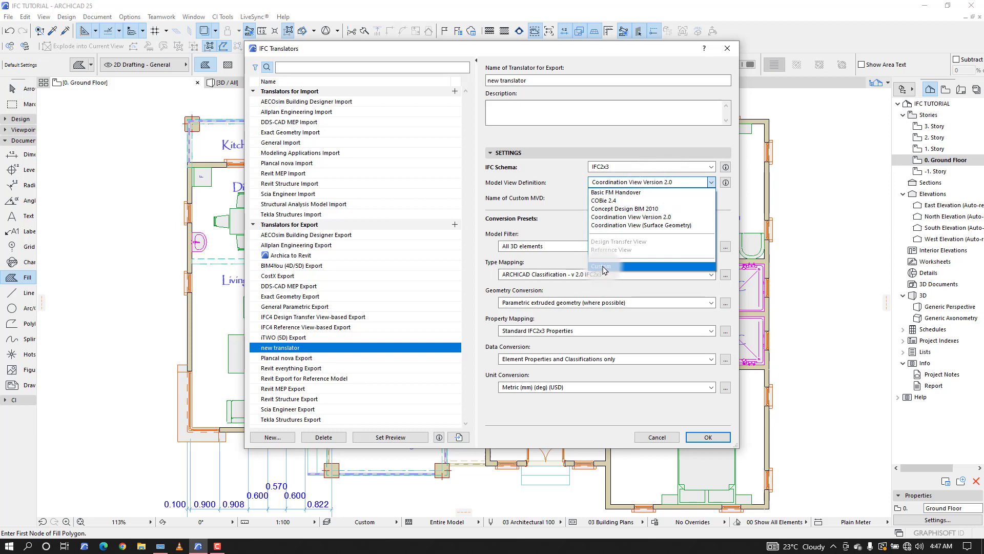
click(563, 203)
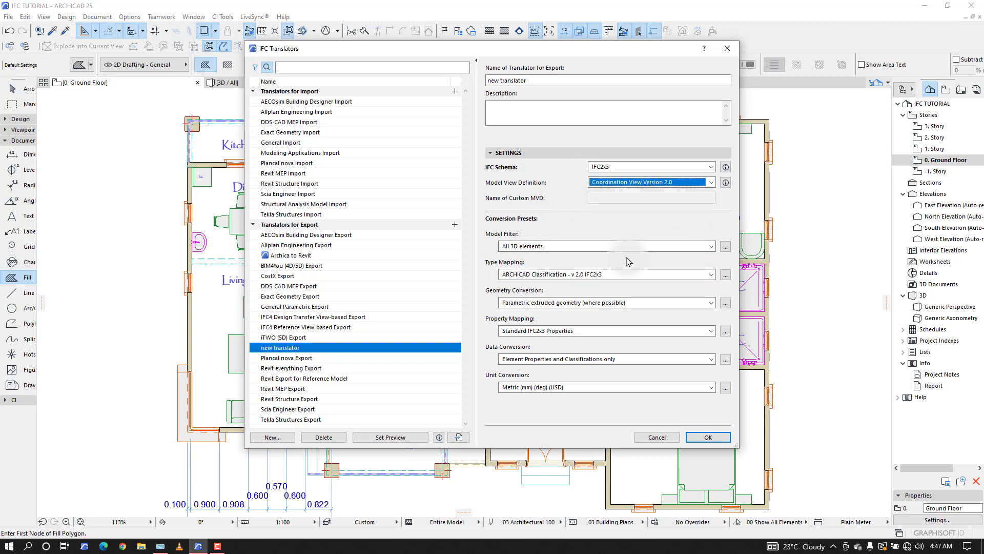
Open the new translator's Model Filter settings and inspect the 3D and 2D elements included in the All Element preset.
click(725, 246)
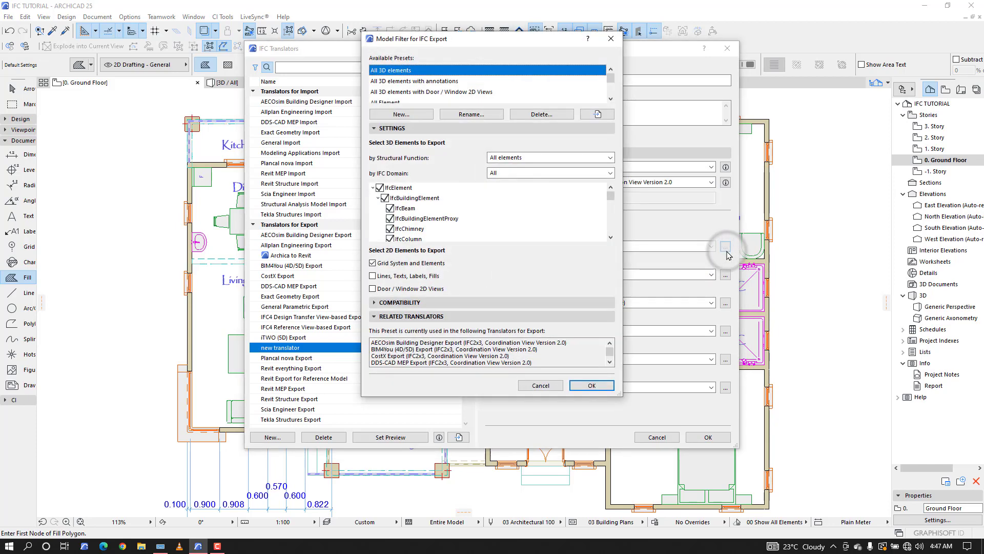
scroll(438, 76, down, 3)
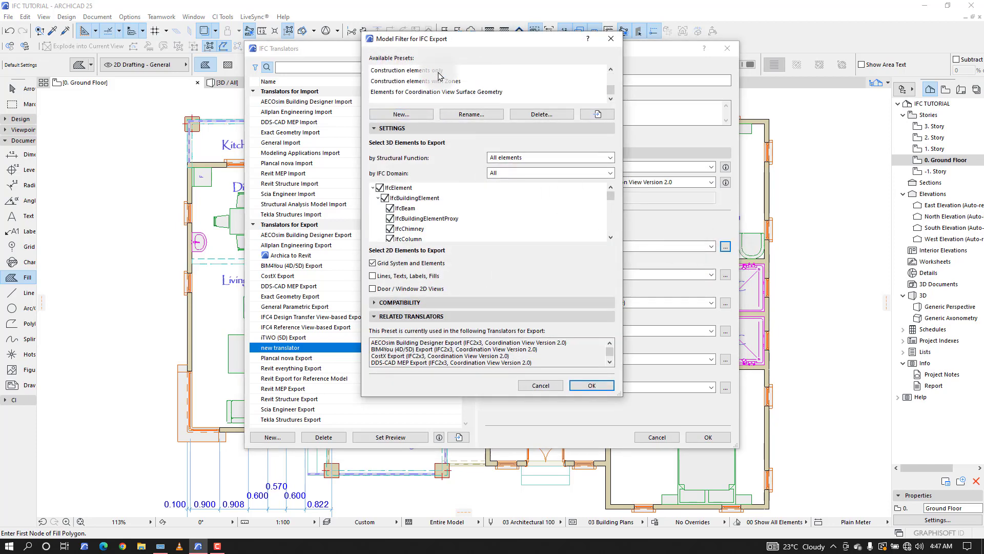
scroll(439, 76, up, 1)
click(376, 80)
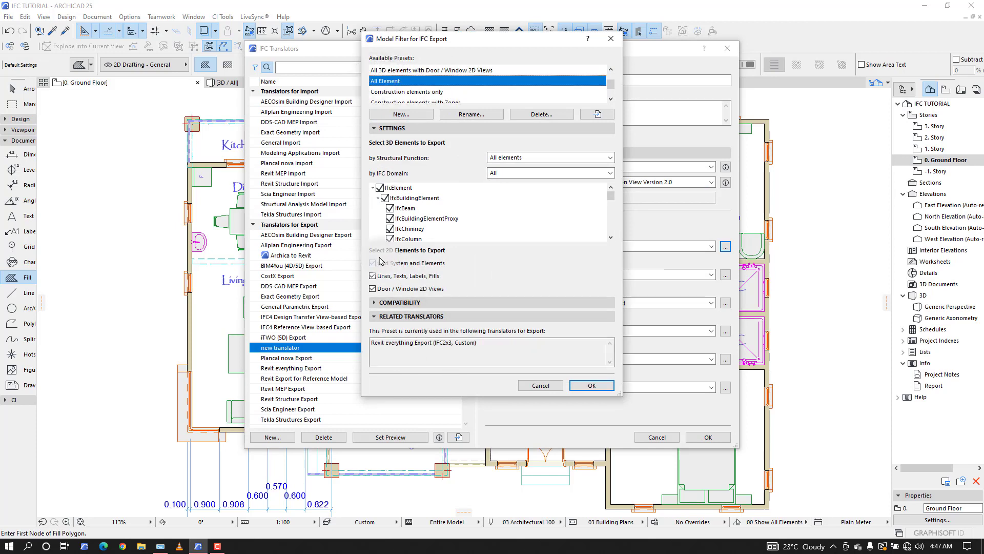
scroll(472, 207, down, 10)
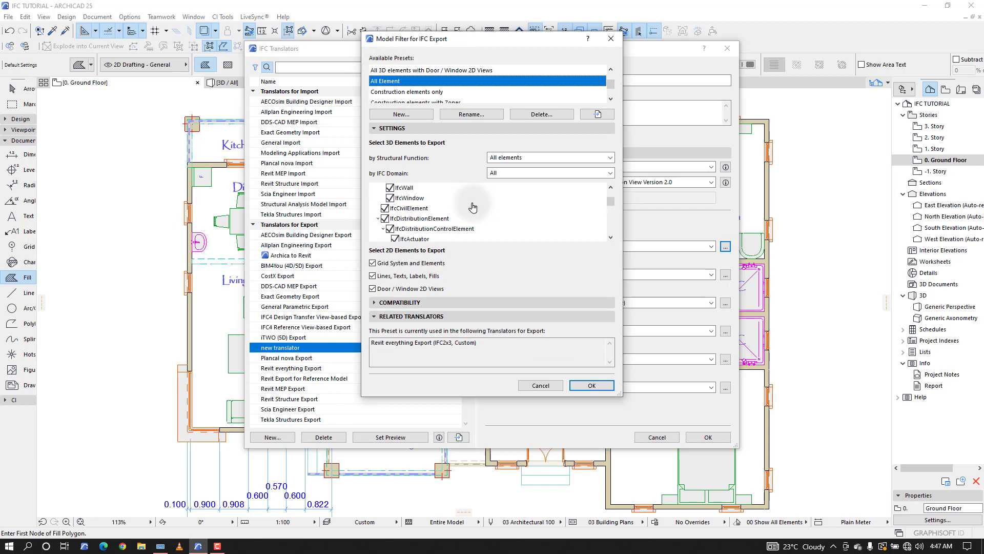
scroll(472, 207, down, 10)
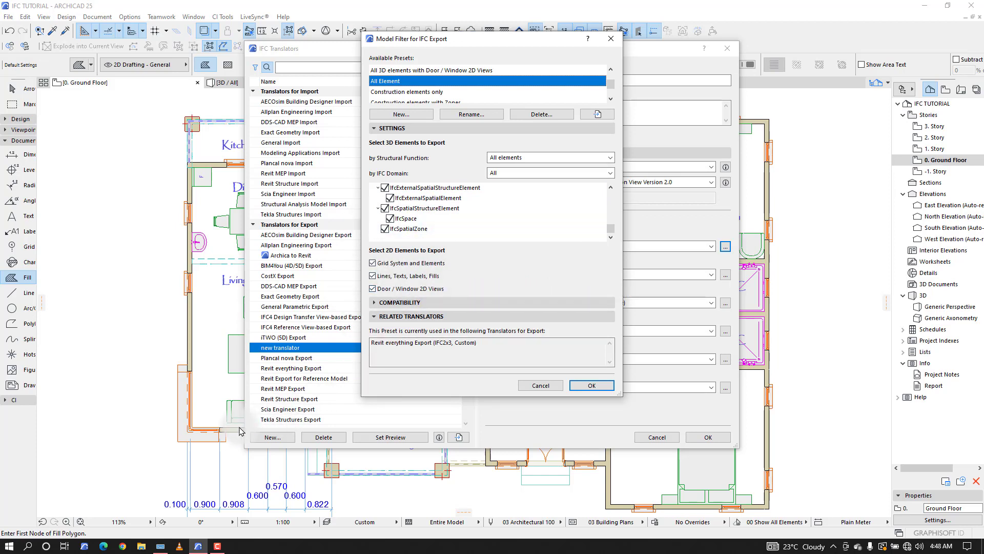
click(160, 512)
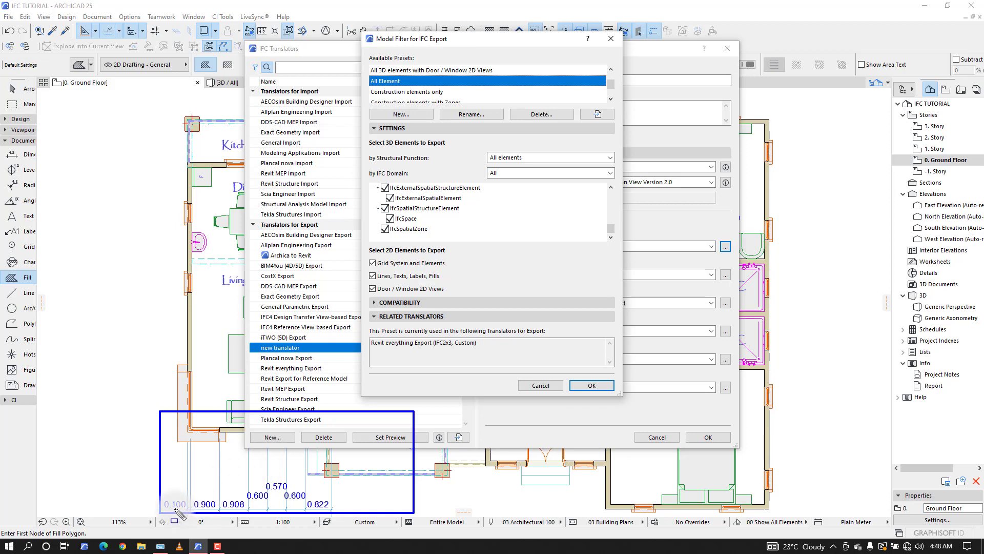
mouse_move(152, 495)
mouse_down()
mouse_move(261, 518)
mouse_move(253, 517)
mouse_up()
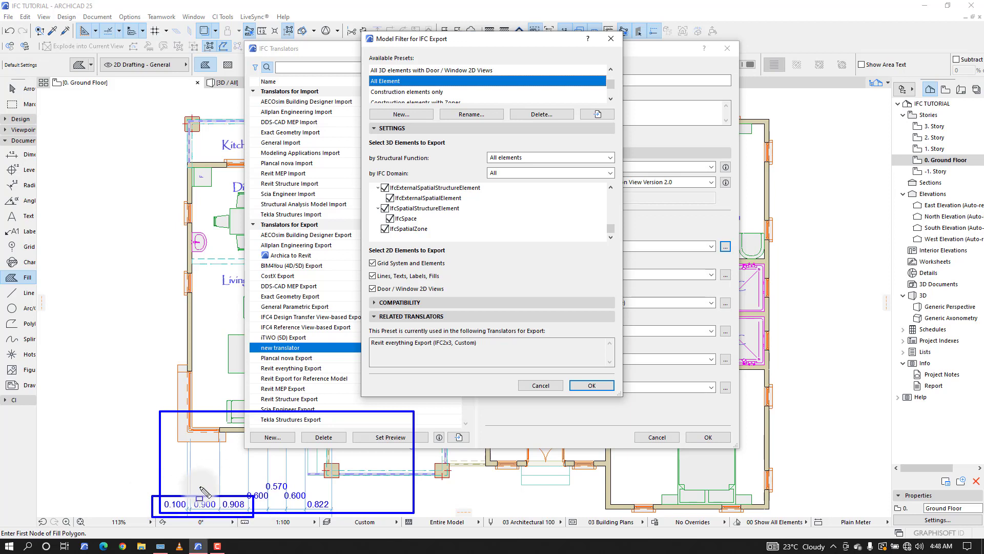
key(Escape)
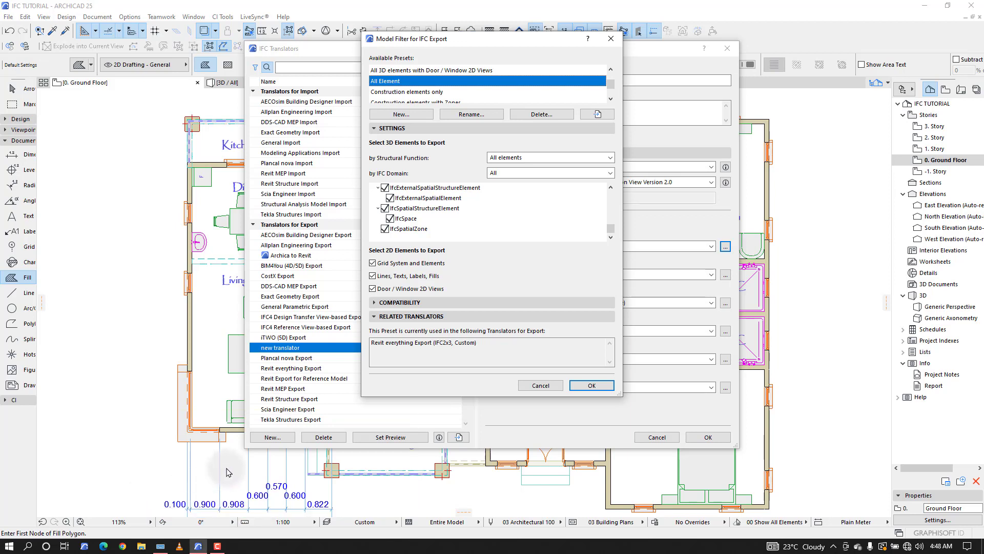
click(212, 494)
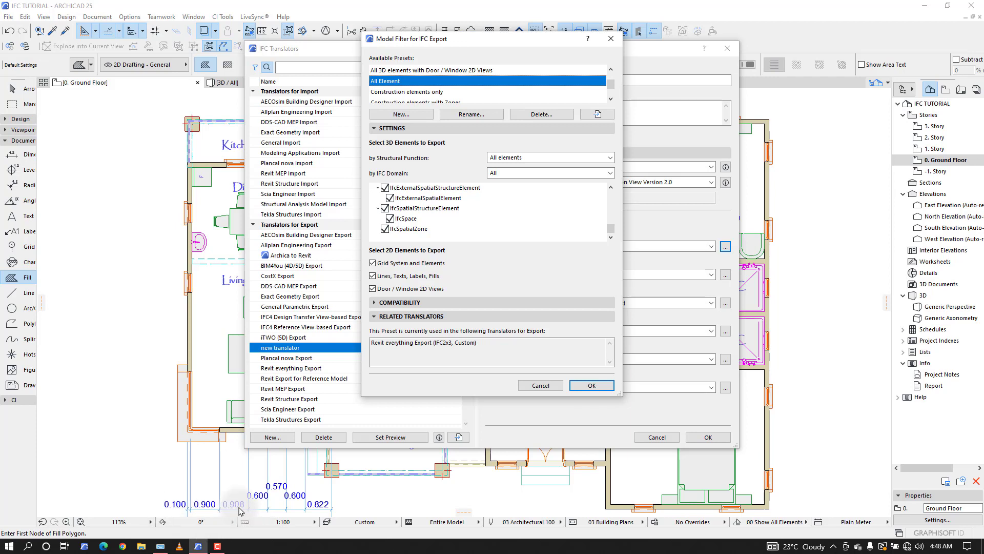
Expand the All Element preset's Model View Definition compatibility list, enlarge the Model Filter dialog, and move it clear of the translator settings.
click(451, 316)
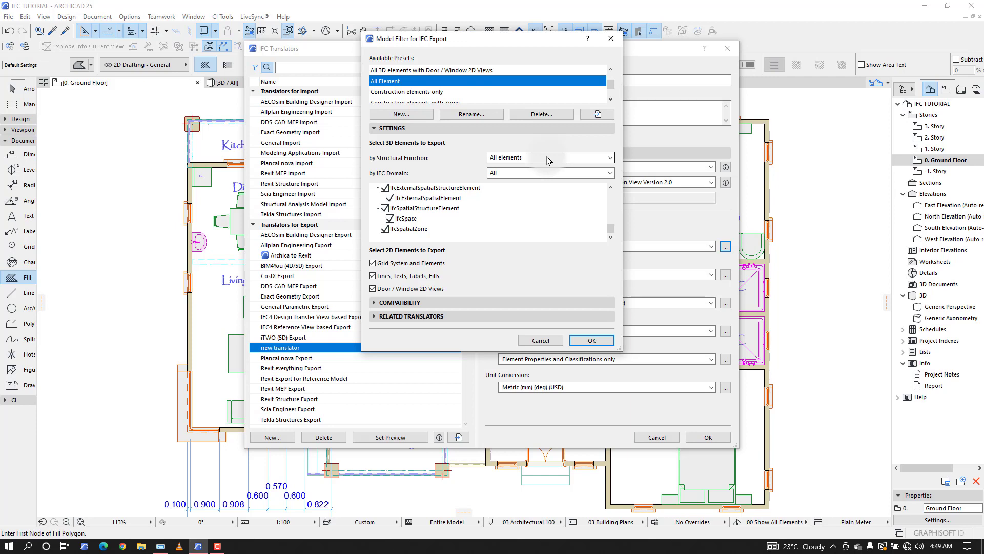
click(501, 302)
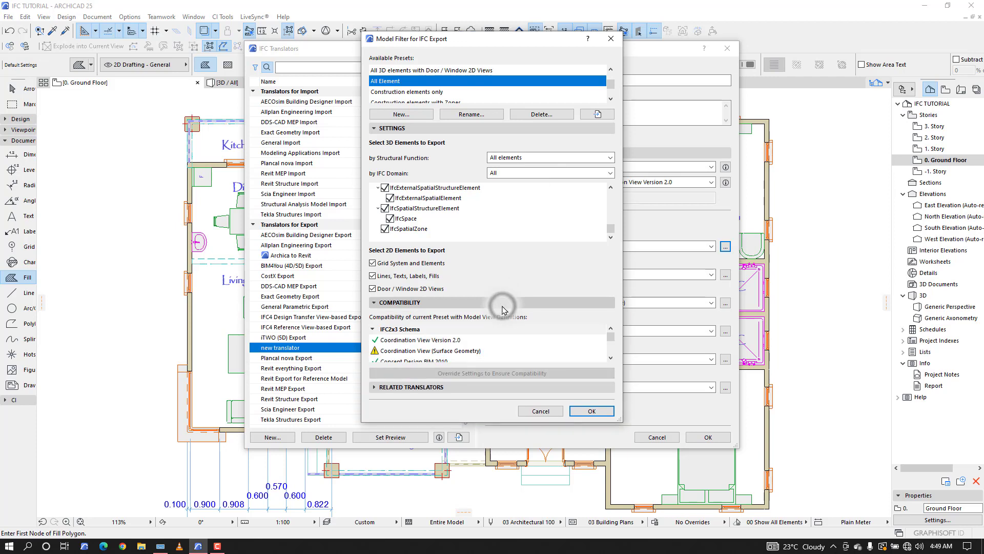
click(503, 306)
click(505, 305)
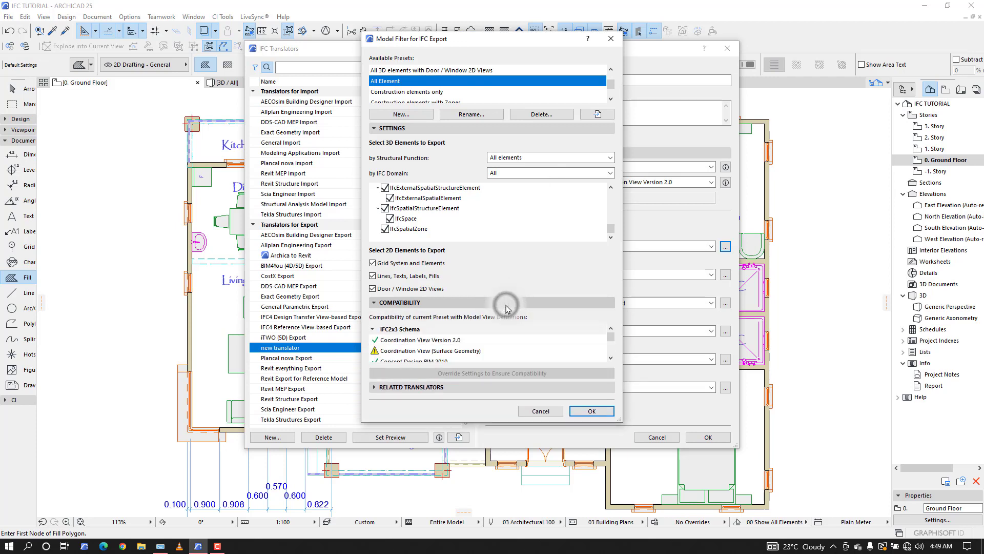
scroll(508, 341, down, 1)
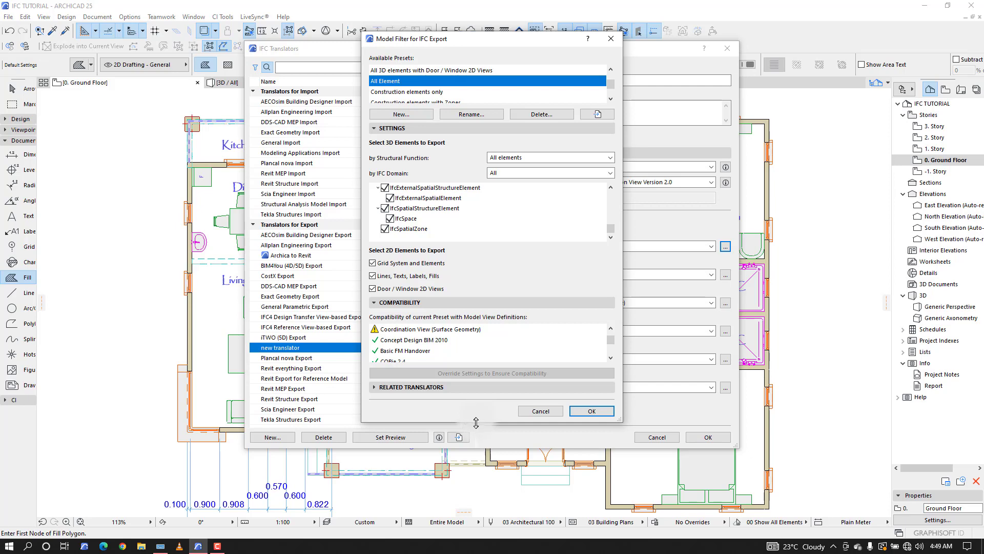
drag(476, 422, 477, 517)
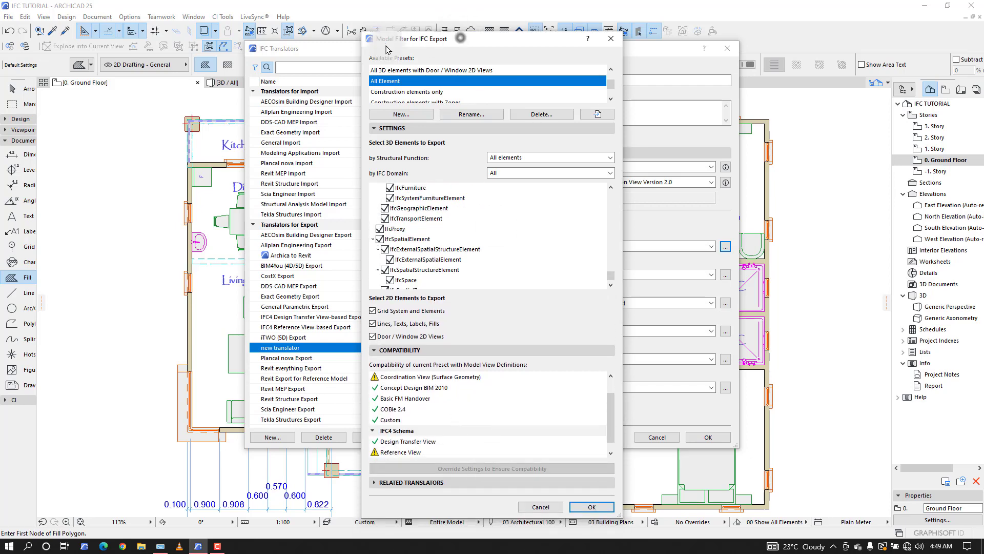
drag(460, 33, 245, 22)
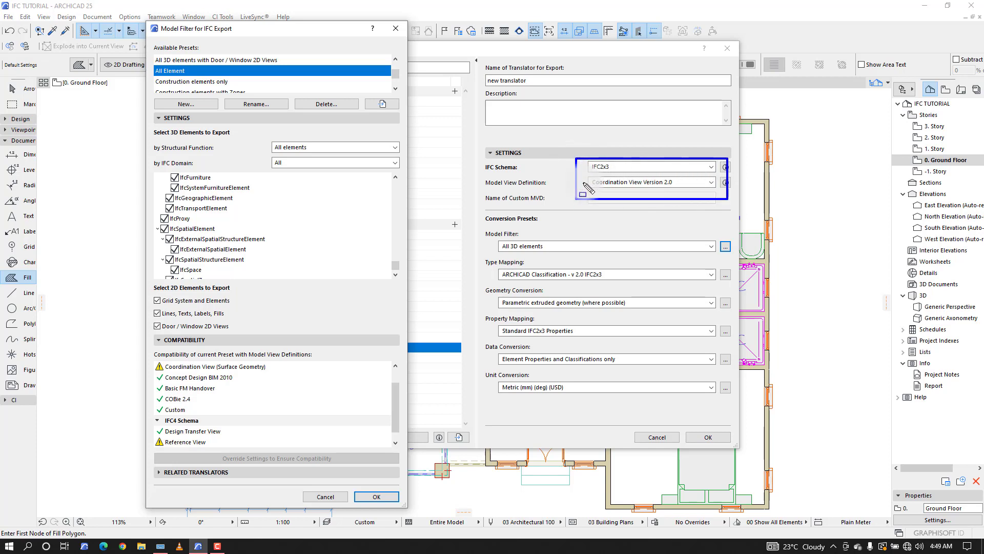
drag(586, 176, 723, 197)
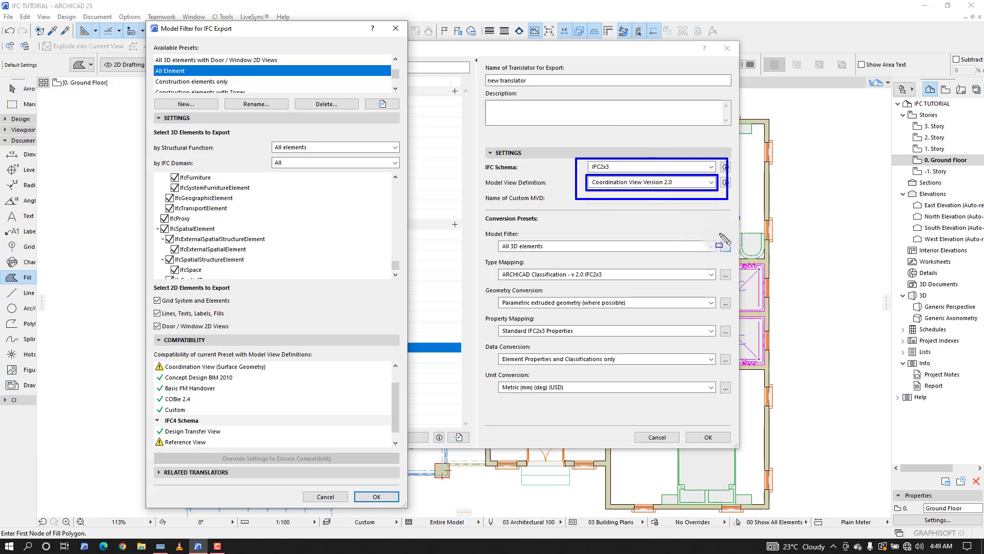
mouse_move(713, 228)
mouse_down()
mouse_move(746, 421)
mouse_move(734, 400)
mouse_up()
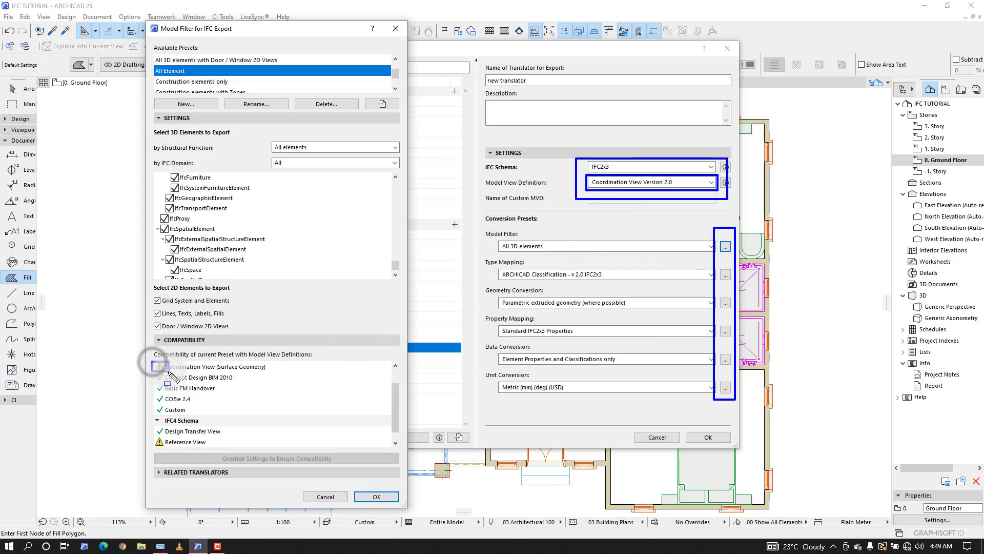
drag(152, 361, 170, 375)
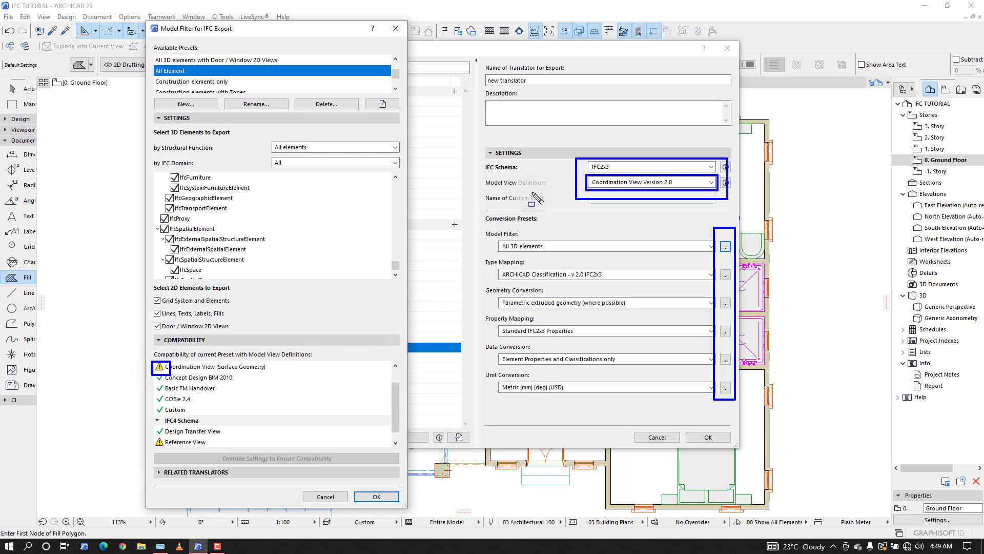
drag(528, 190, 548, 203)
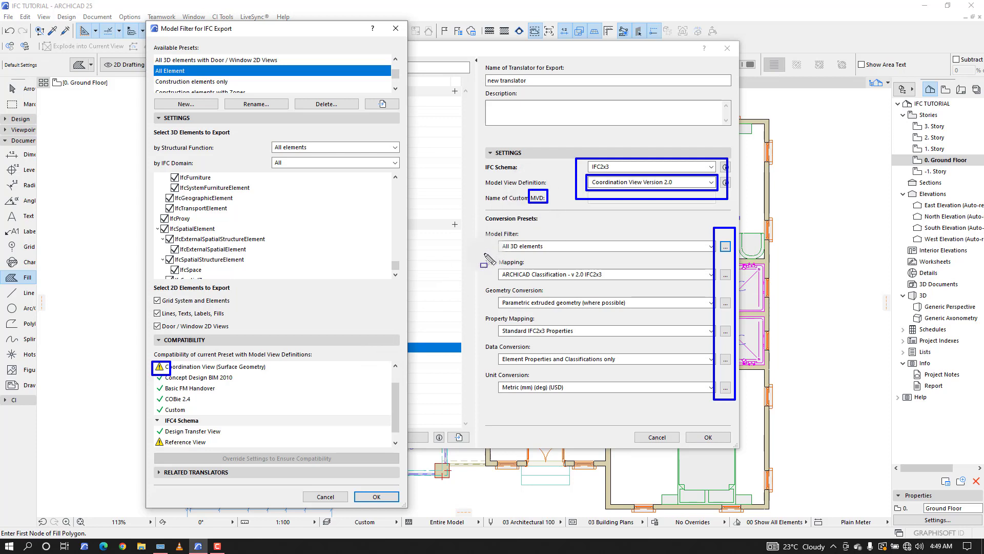
key(e)
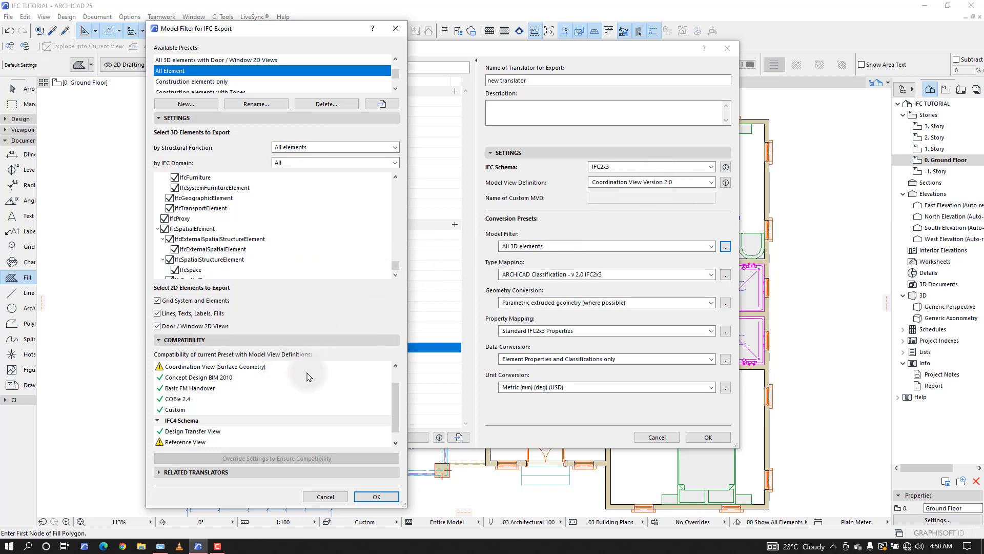
Examine the preset's compatibility with the IFC2x3 and IFC4 schema definitions, selecting the Coordination View (Surface Geometry) entry.
drag(393, 392, 395, 365)
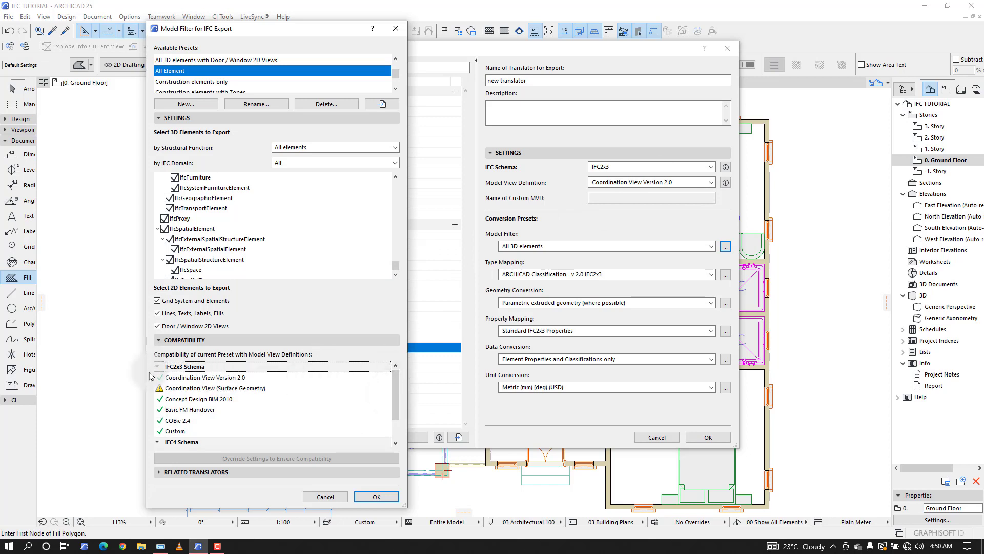
scroll(394, 438, down, 3)
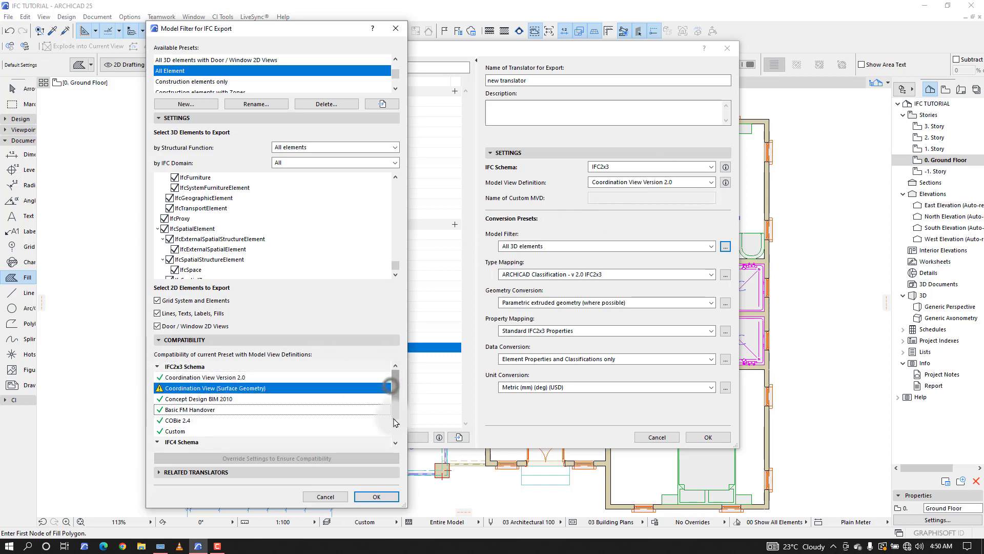
scroll(392, 408, up, 3)
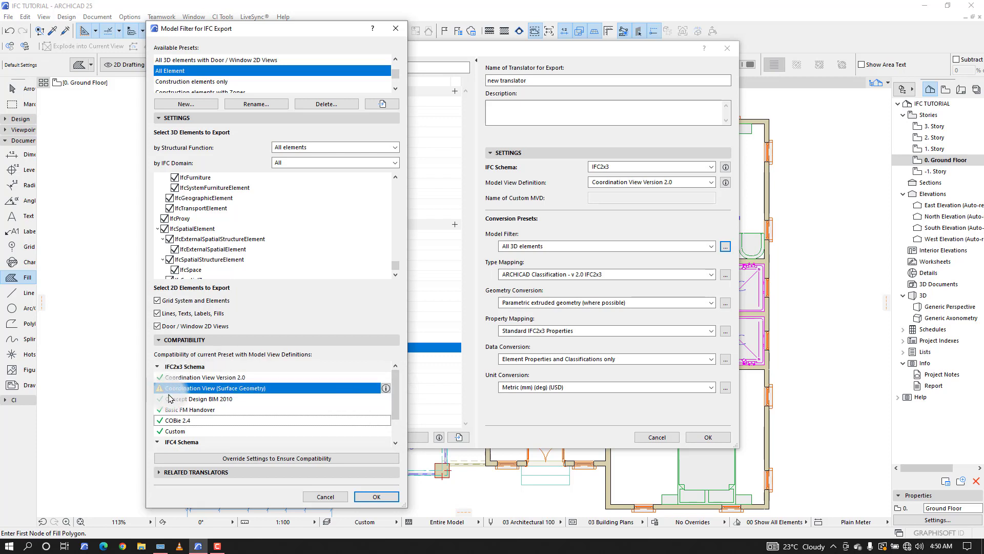
scroll(394, 389, down, 3)
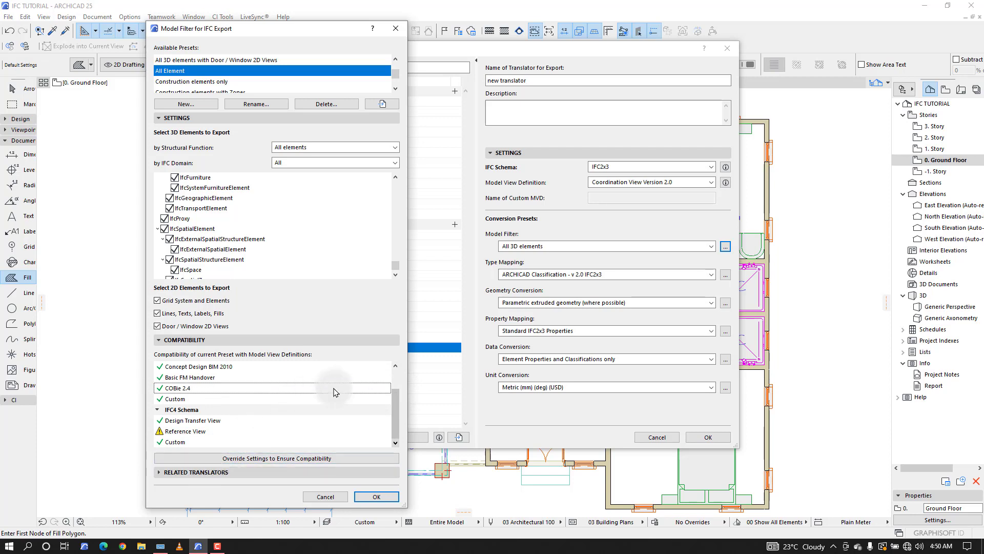
drag(397, 402, 394, 371)
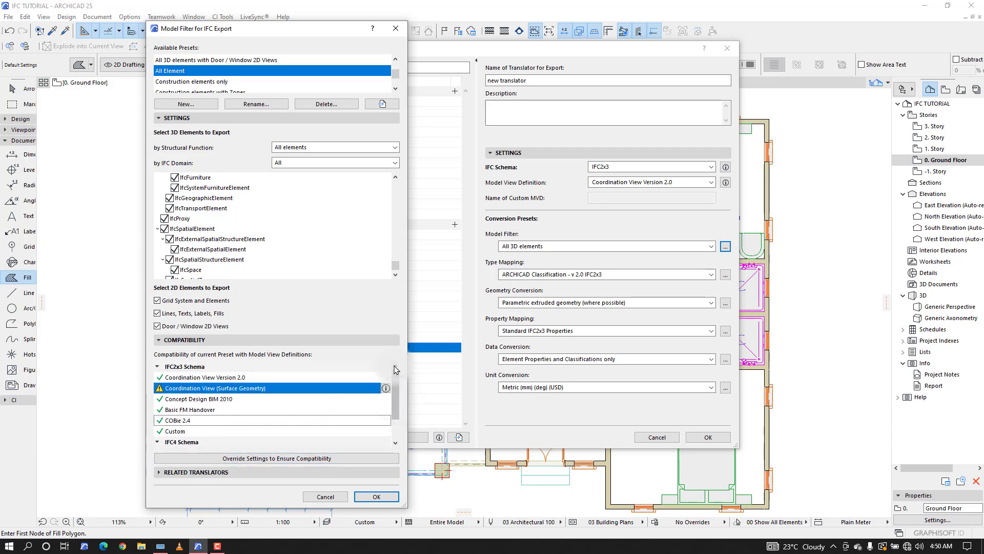
click(249, 460)
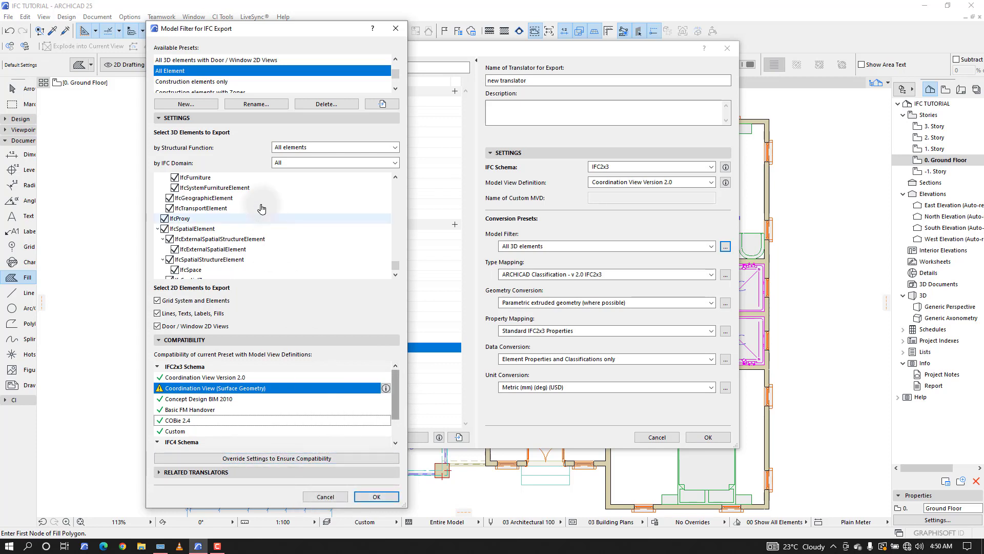
Collapse the settings and compatibility sections, review the export translators related to the All Element preset, and accept the Model Filter dialog.
click(266, 119)
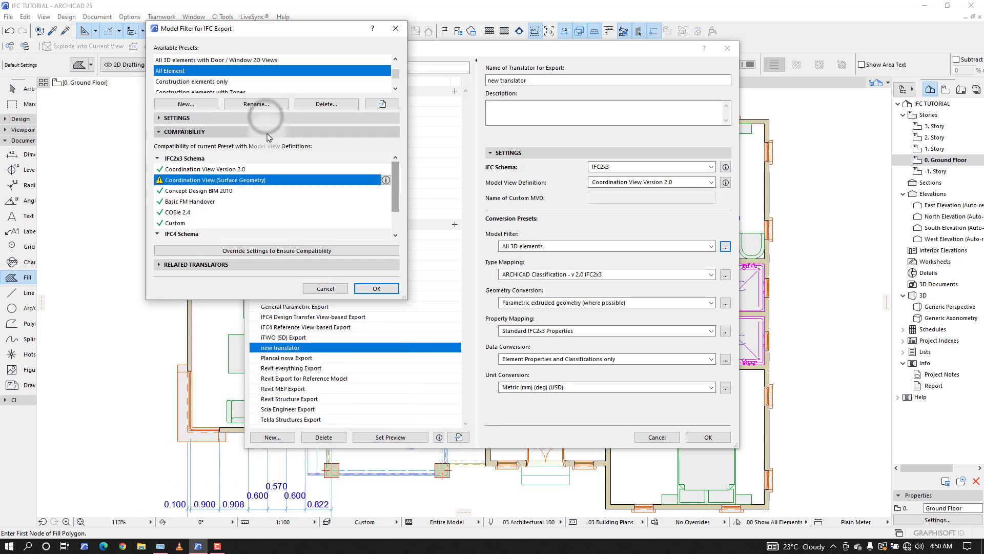
click(261, 132)
click(279, 146)
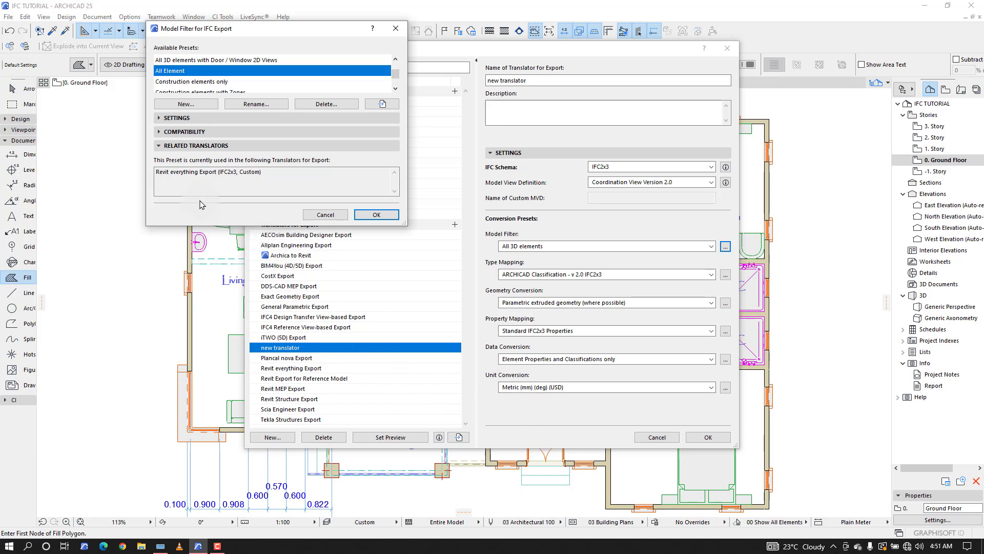
click(192, 180)
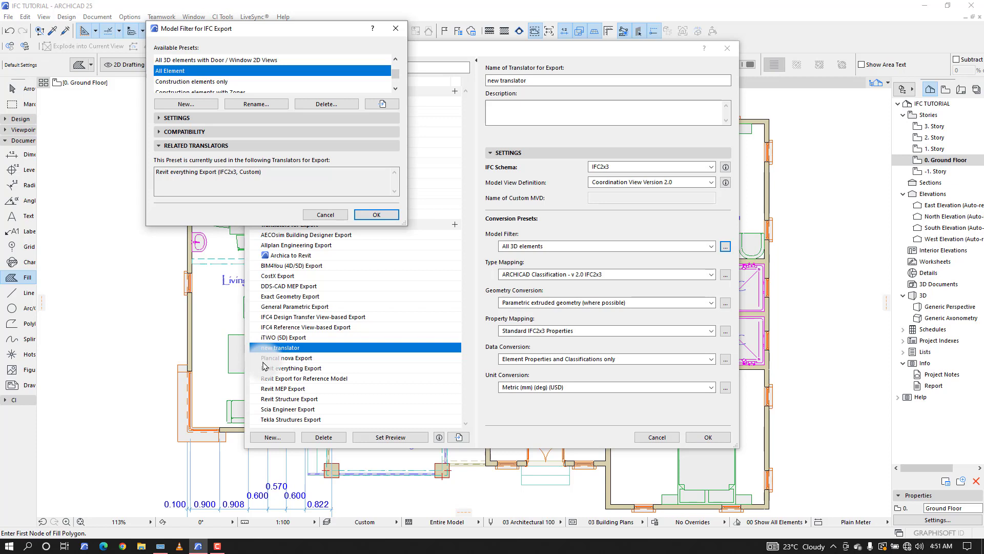
mouse_move(253, 363)
mouse_down()
mouse_move(328, 388)
mouse_move(454, 378)
mouse_up()
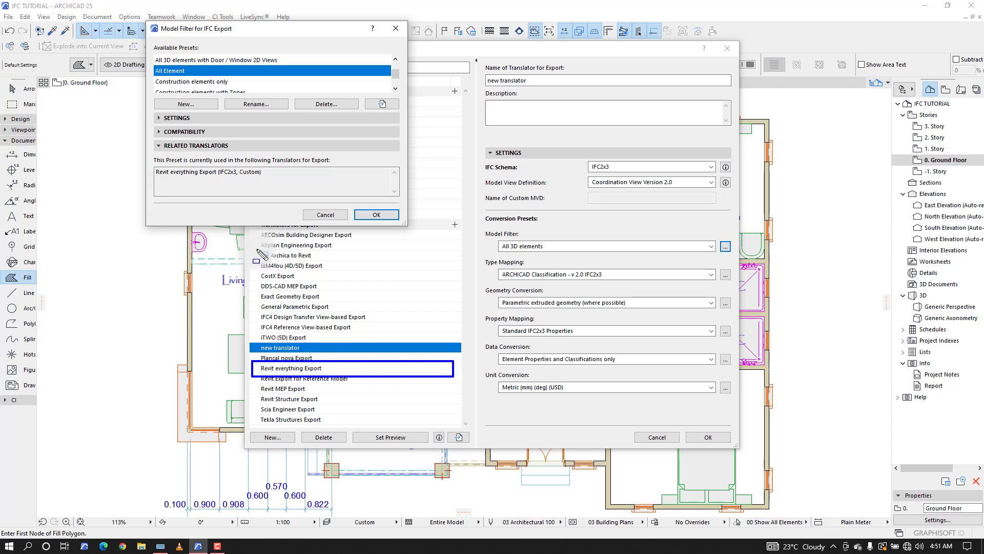
drag(257, 251, 340, 262)
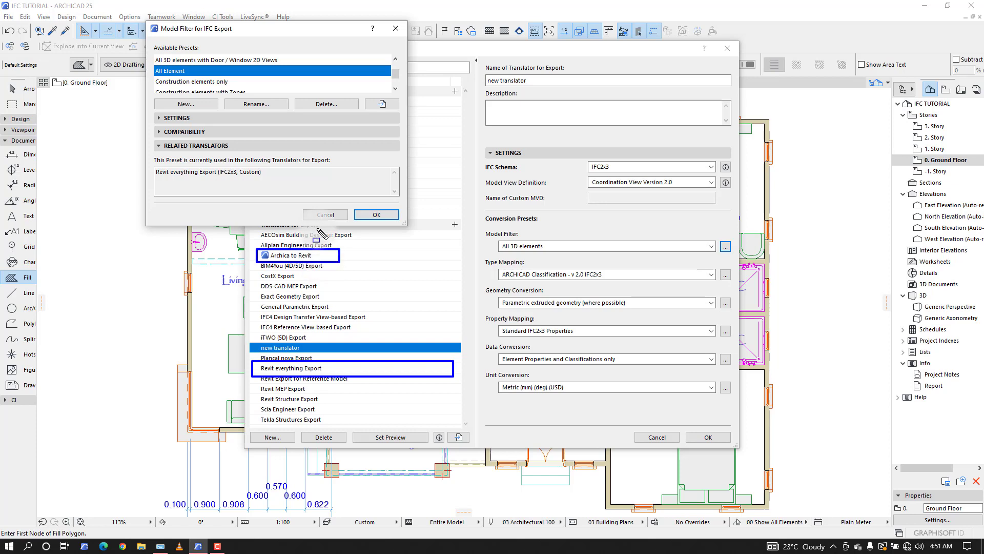
key(Escape)
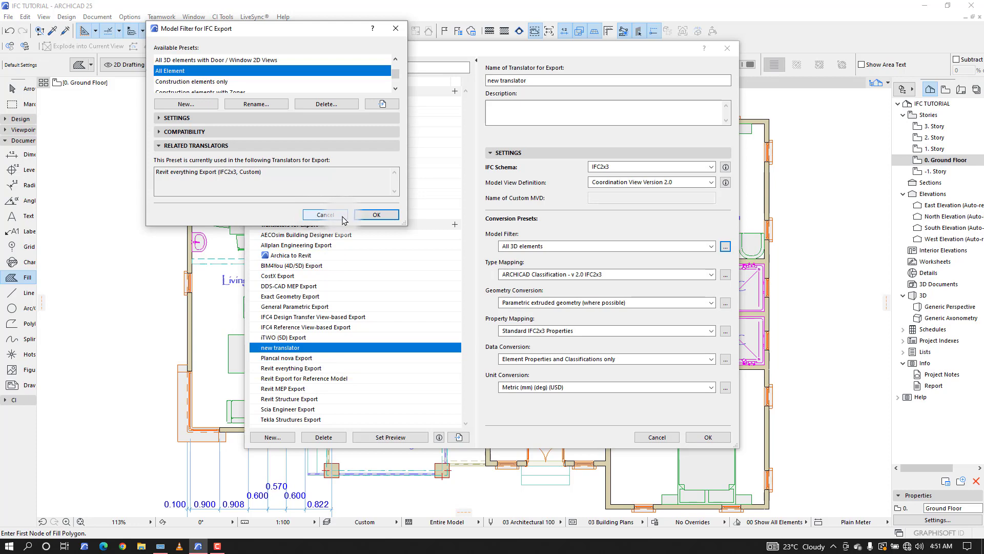
click(362, 217)
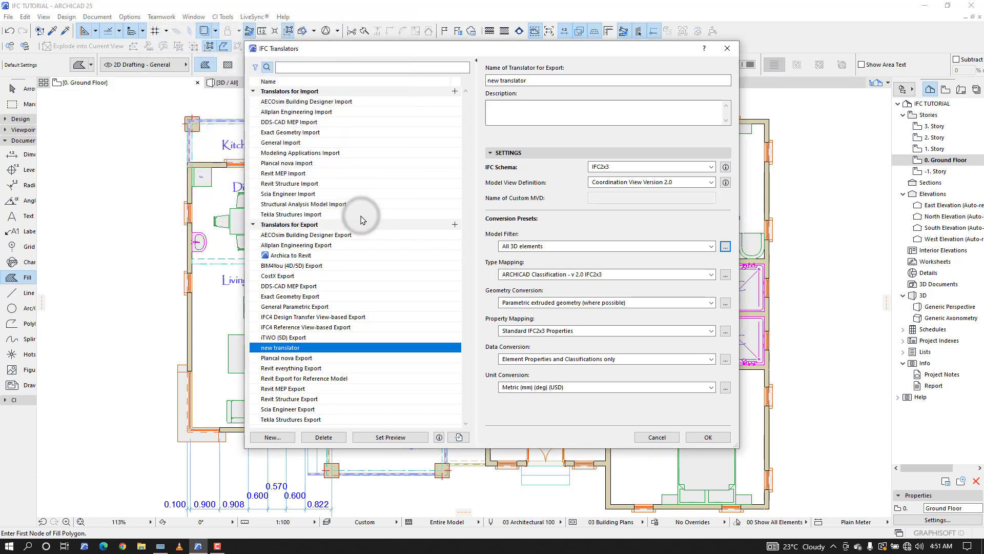
Select the All Element preset in the model filter dialog, accept it, and assign All Element as the new translator's Model Filter.
click(726, 247)
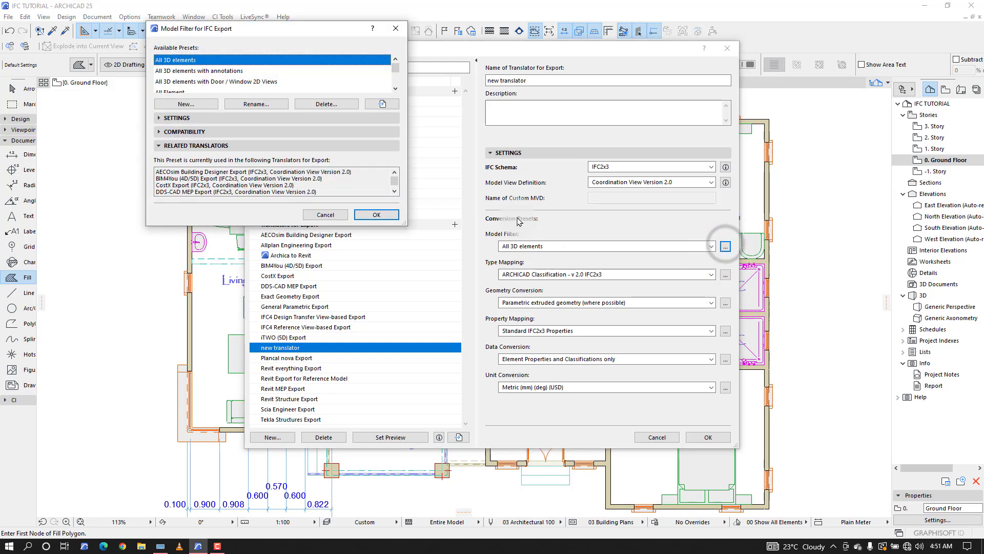
scroll(204, 91, down, 2)
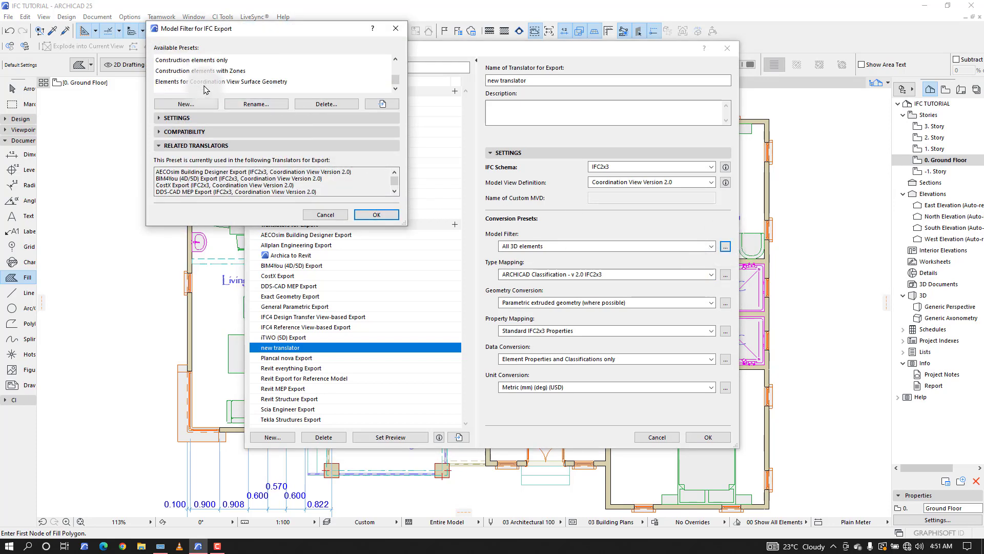
click(215, 71)
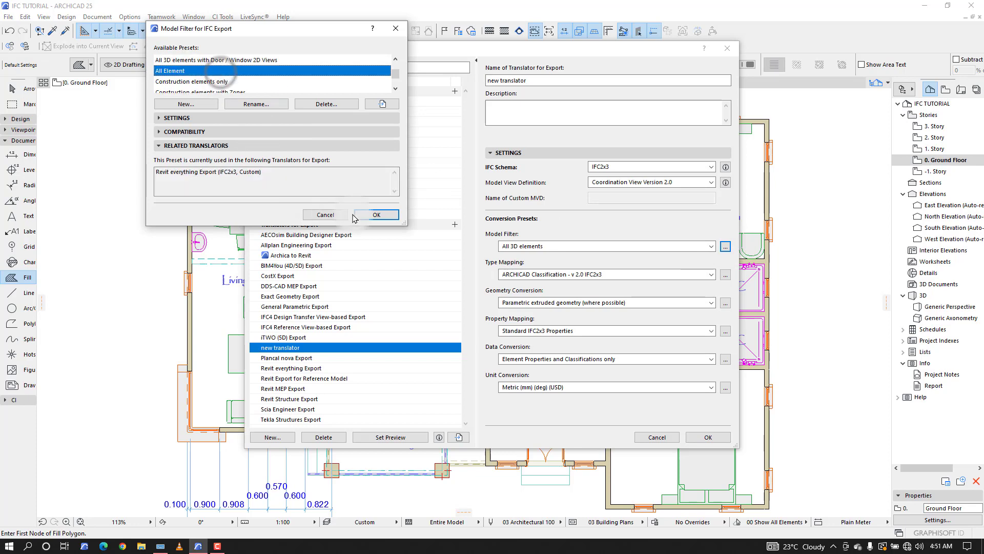
click(376, 214)
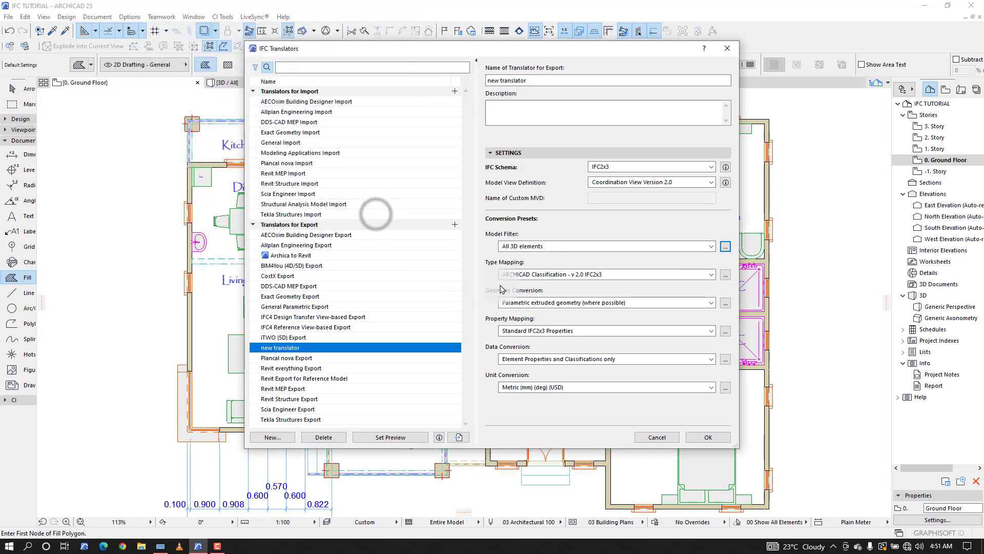
click(615, 247)
click(611, 282)
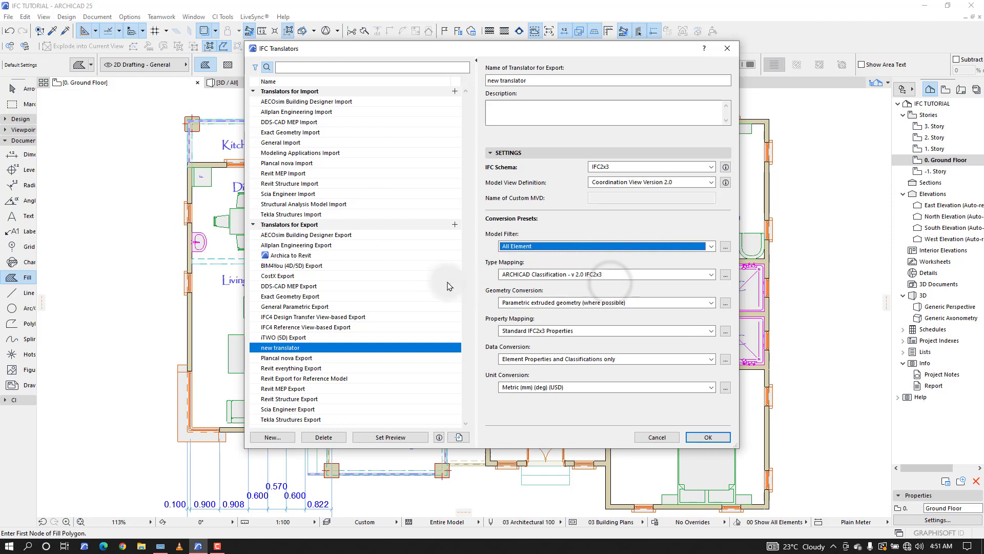
Choose ARCHICAD Classification - v 2.0 IFC2x3 as the translator's Type Mapping and open that preset's Map IFC Types for Export settings.
click(594, 274)
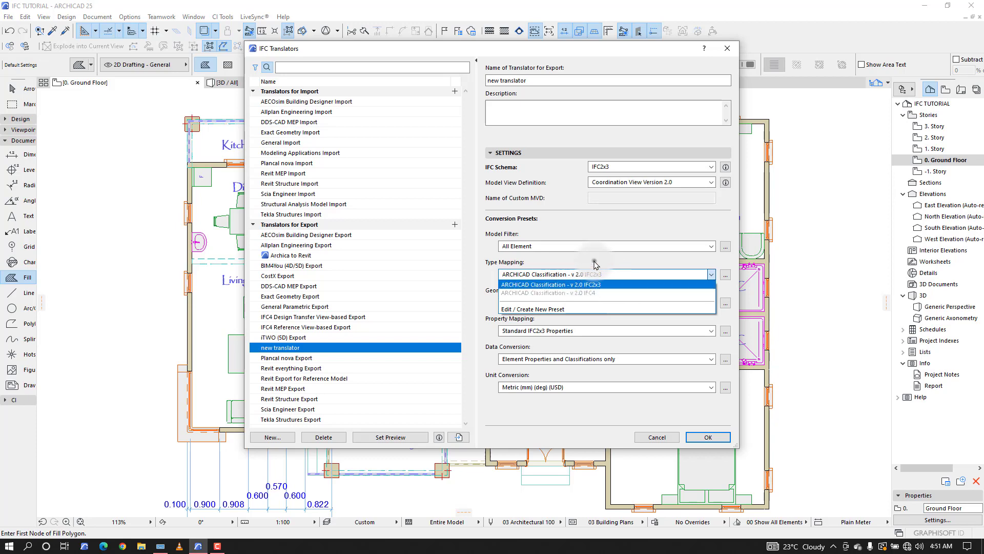
click(589, 284)
click(725, 274)
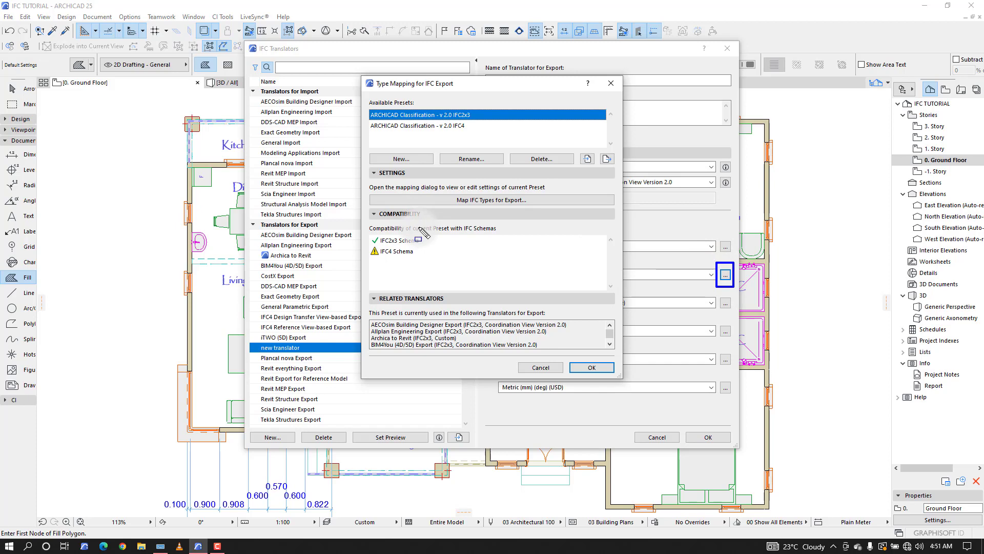
click(461, 199)
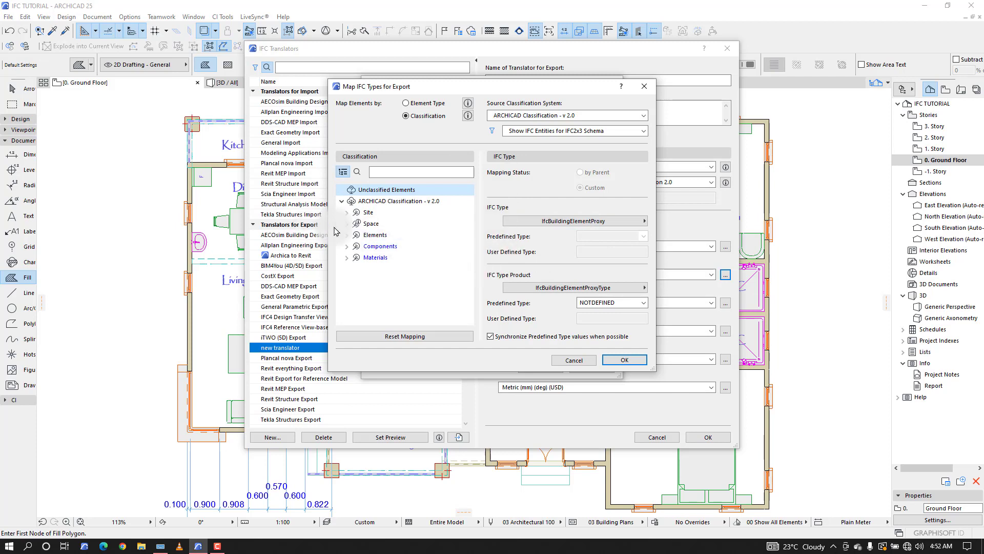
Expand Elements and Construction Element in the classification tree, and inspect the Wall classification's IFC Type and IFC Type Product mapping.
click(348, 237)
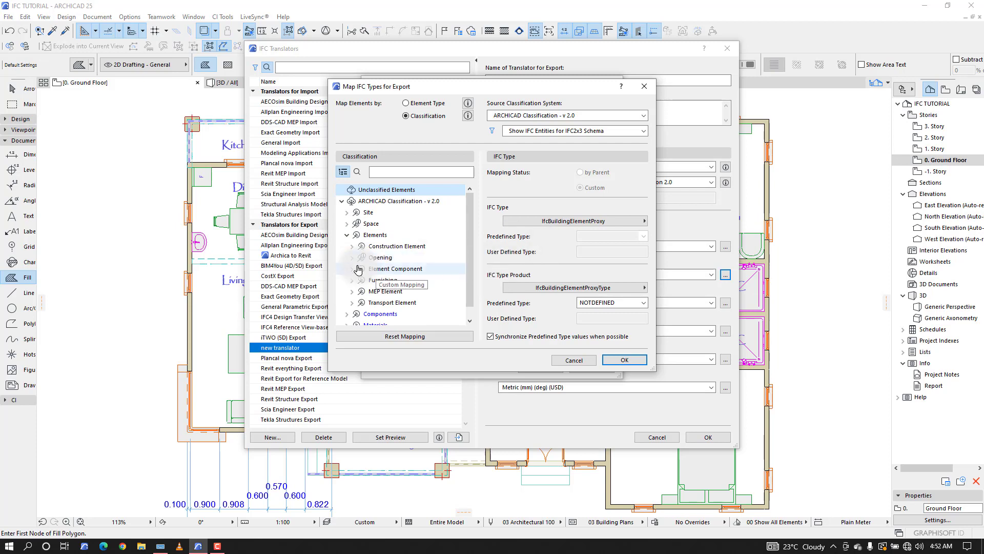
scroll(390, 249, down, 1)
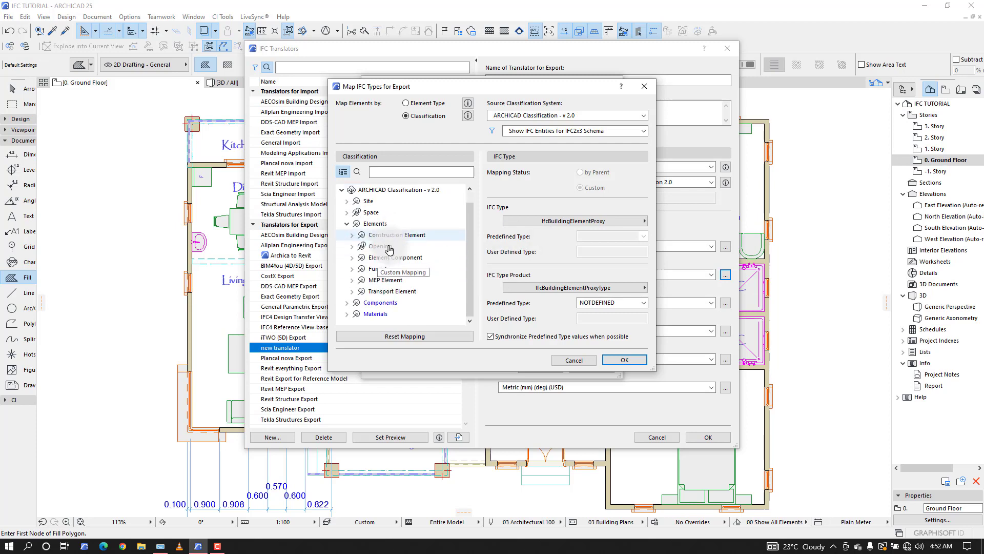
click(352, 234)
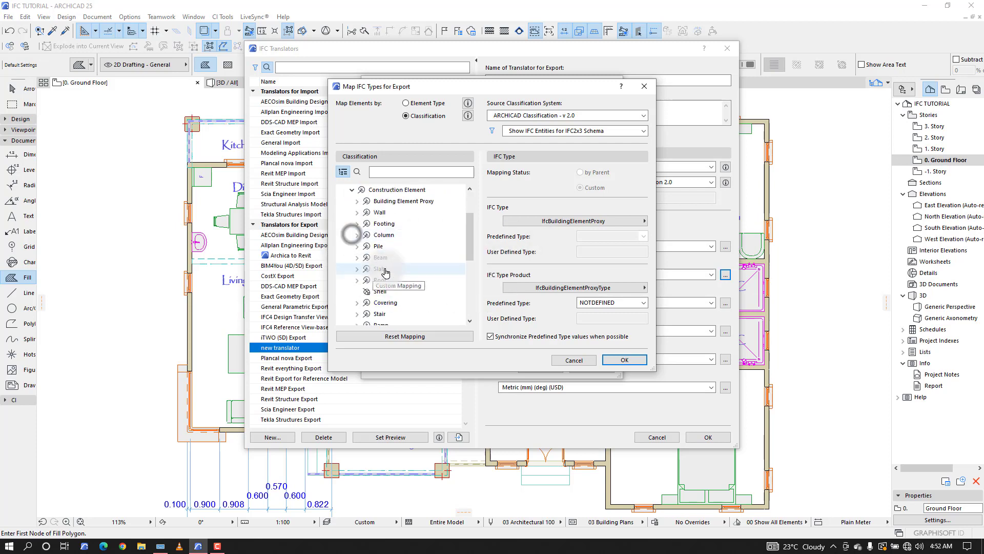
scroll(389, 246, down, 4)
click(390, 213)
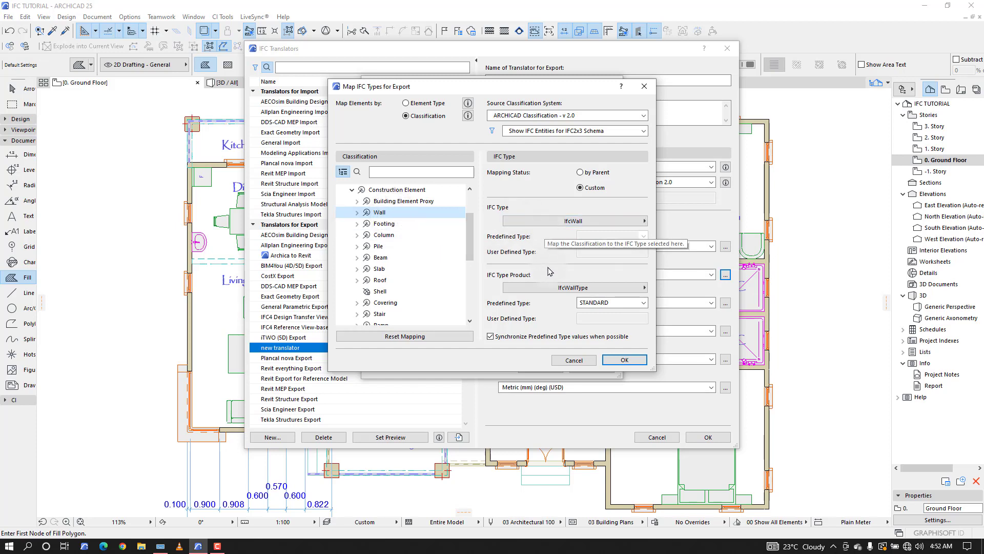
click(553, 288)
click(554, 287)
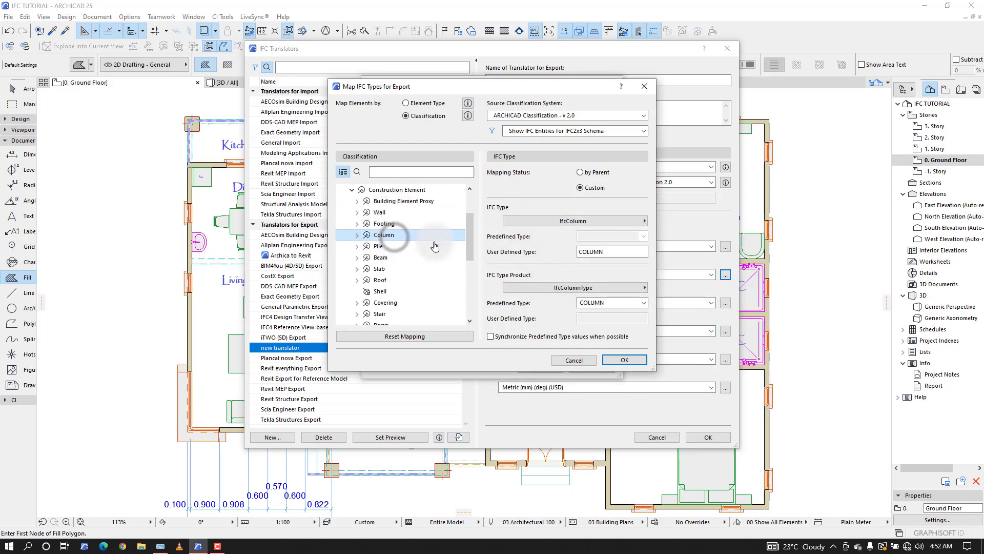
Inspect the IFC mappings of the Beam, Slab and Roof classifications, including the IFC Type Product choices available for Roof.
click(408, 261)
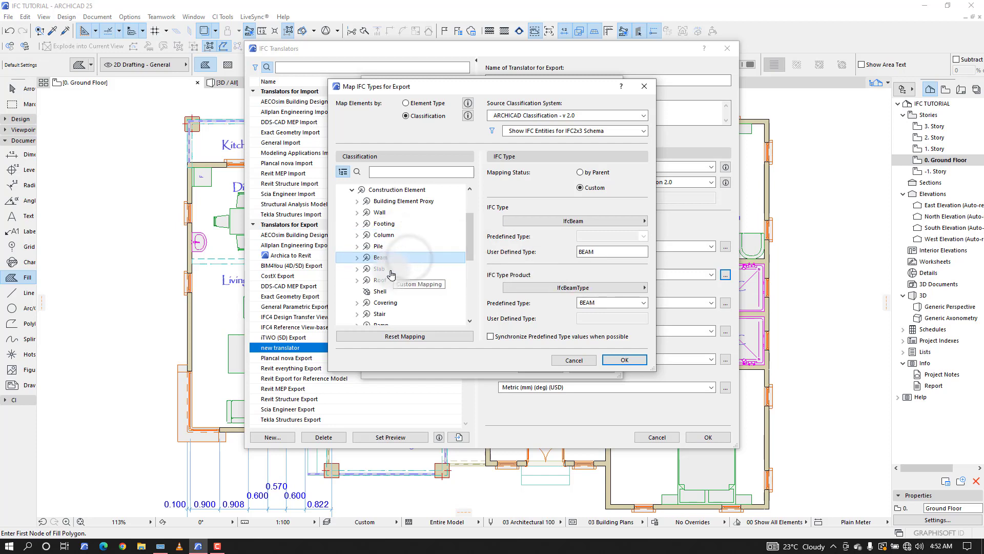
click(391, 268)
click(382, 280)
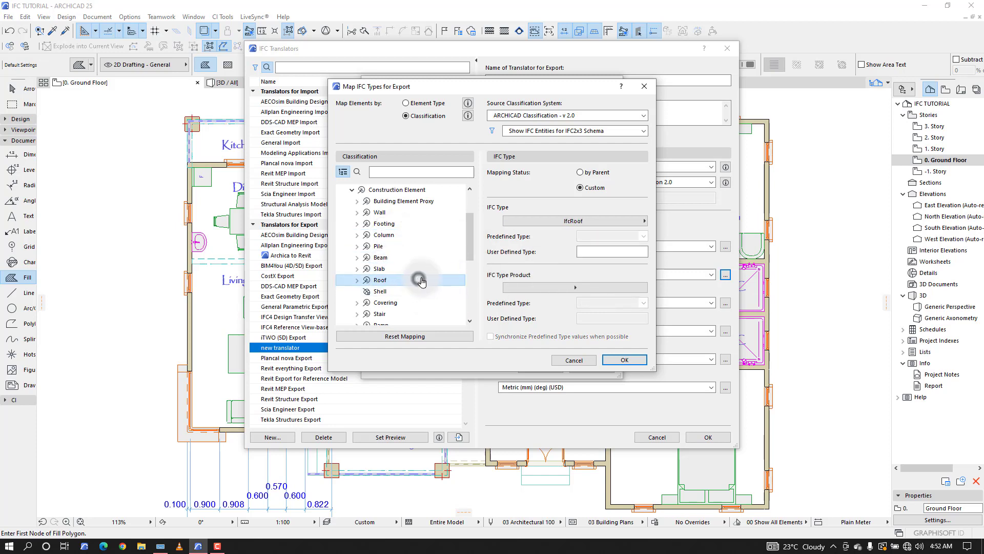
click(546, 289)
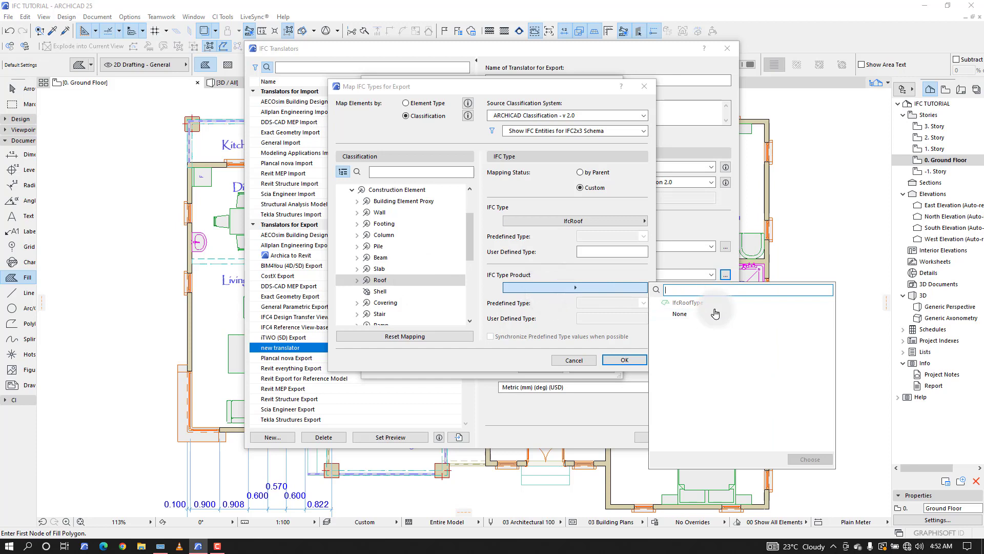
click(558, 312)
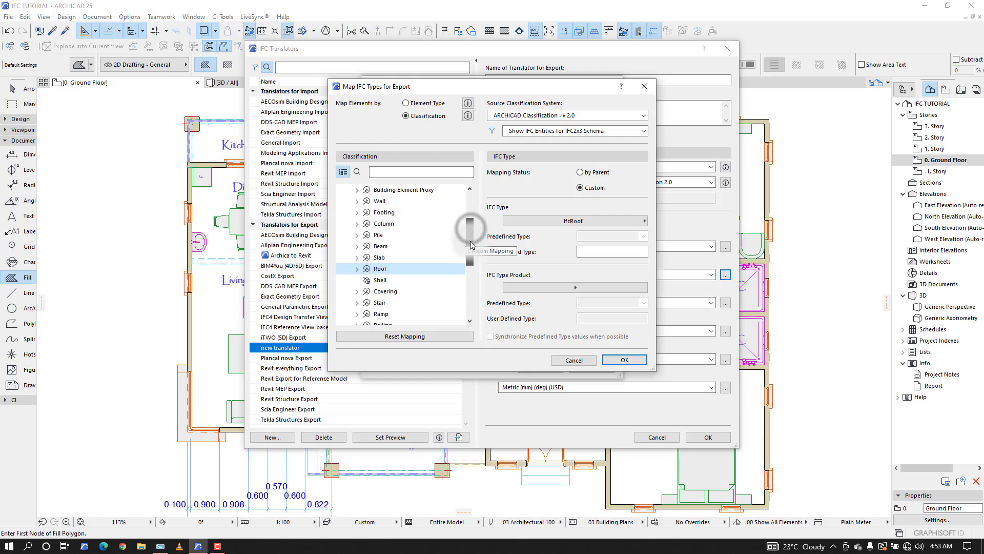
Review the classifications listed under Construction Element, paying attention to Footing and Pile.
drag(471, 230, 471, 253)
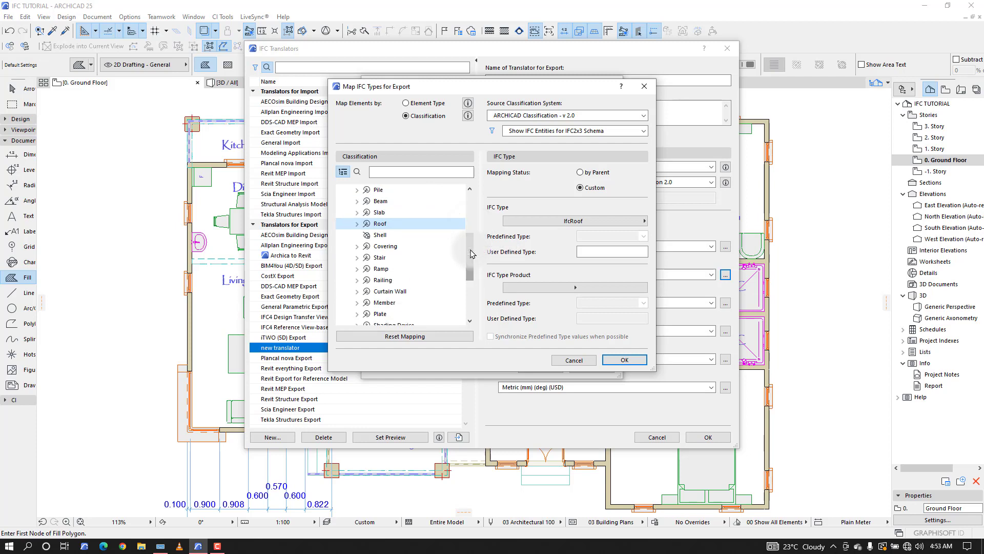
drag(471, 253, 468, 235)
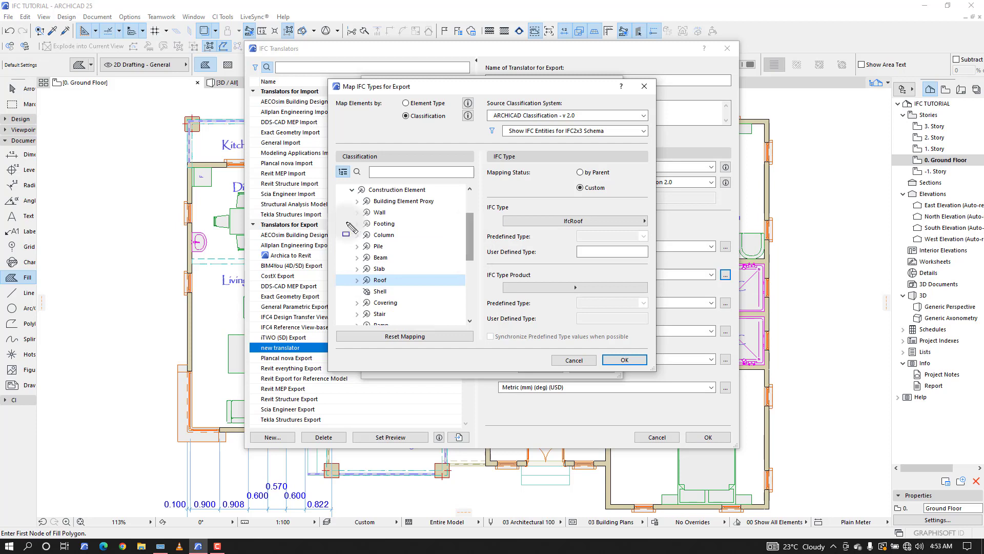
mouse_move(349, 193)
mouse_down()
mouse_move(405, 292)
mouse_move(450, 332)
mouse_up()
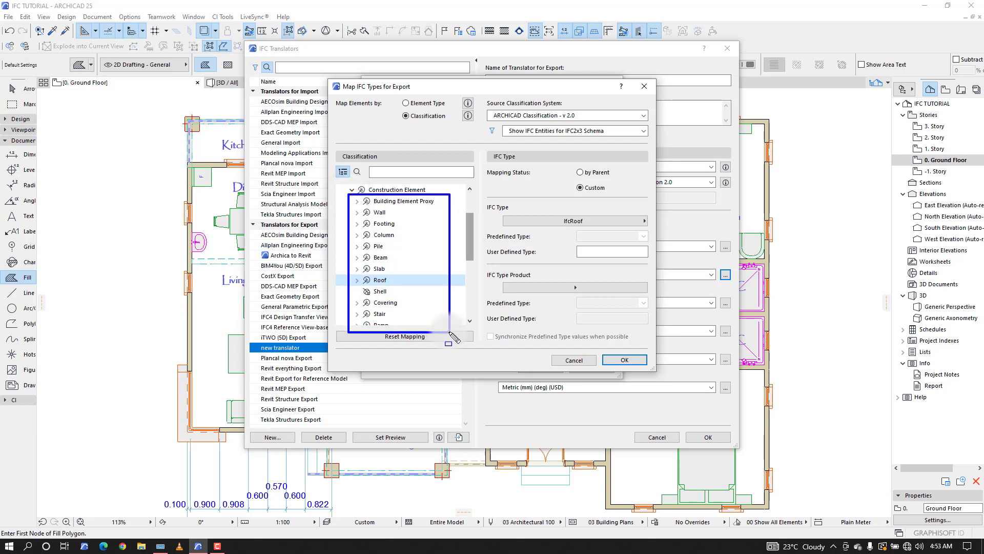
mouse_move(368, 217)
mouse_down()
mouse_move(405, 230)
mouse_move(395, 250)
mouse_up()
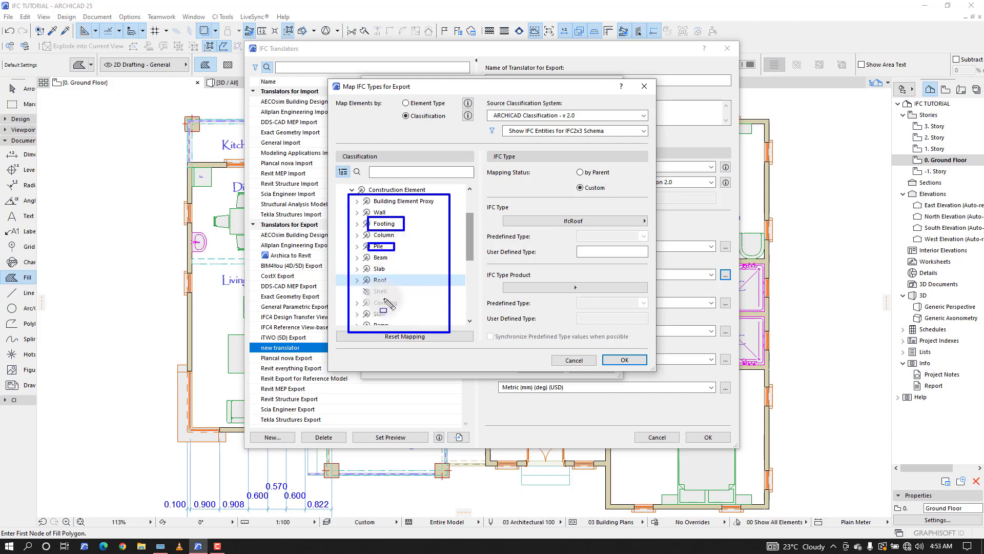
key(Escape)
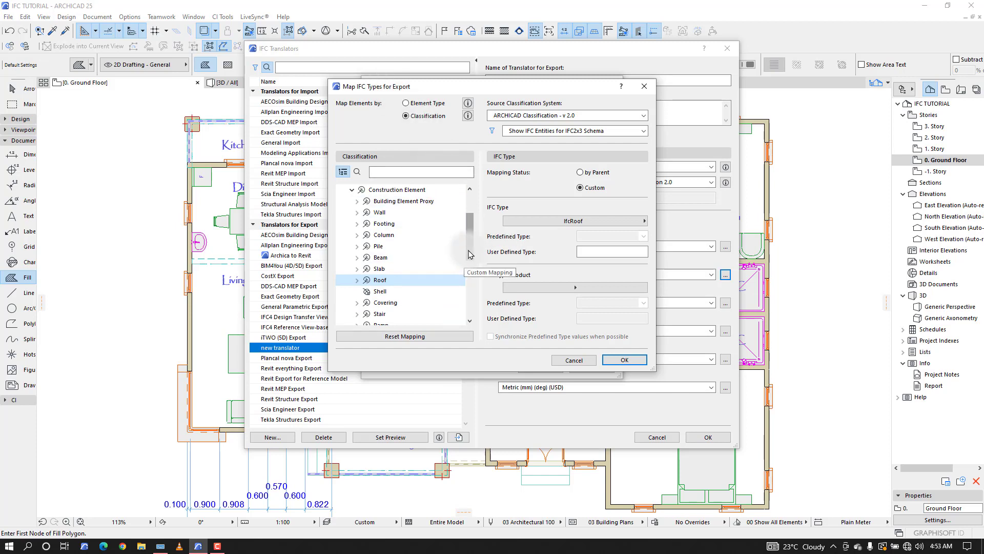
Expand the Covering classification to examine its IFC mapping and subtypes, and collapse it again.
drag(468, 250, 467, 216)
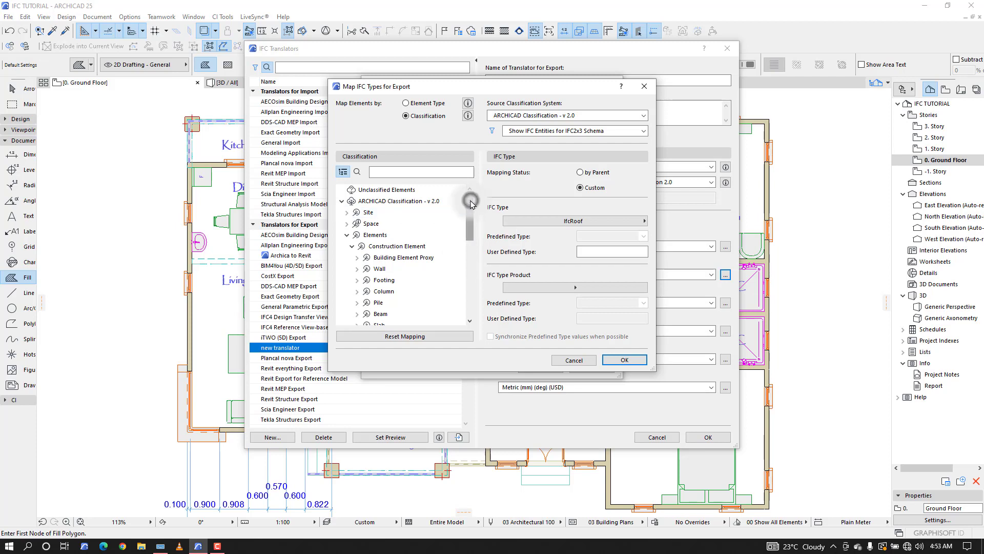
drag(472, 203, 477, 257)
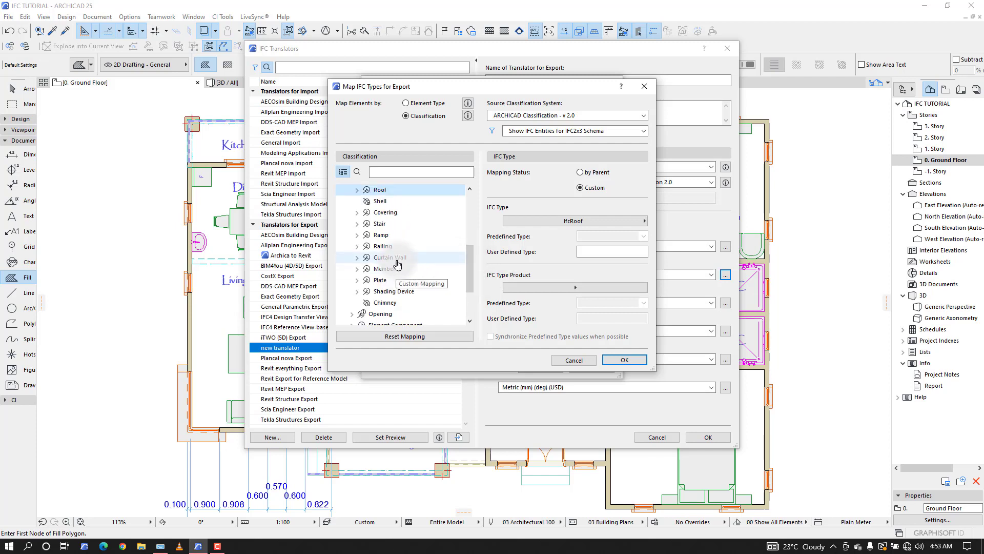
click(395, 212)
click(364, 214)
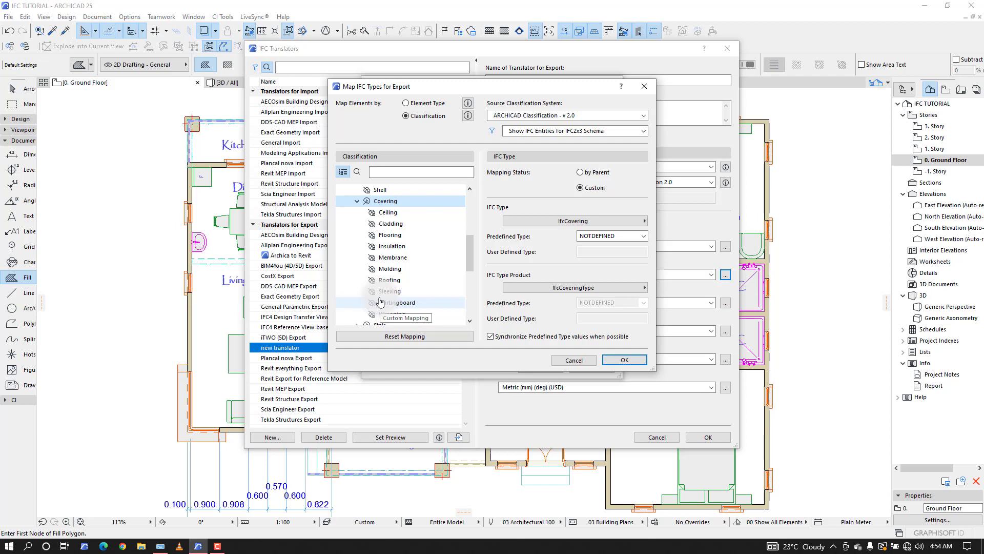
click(357, 202)
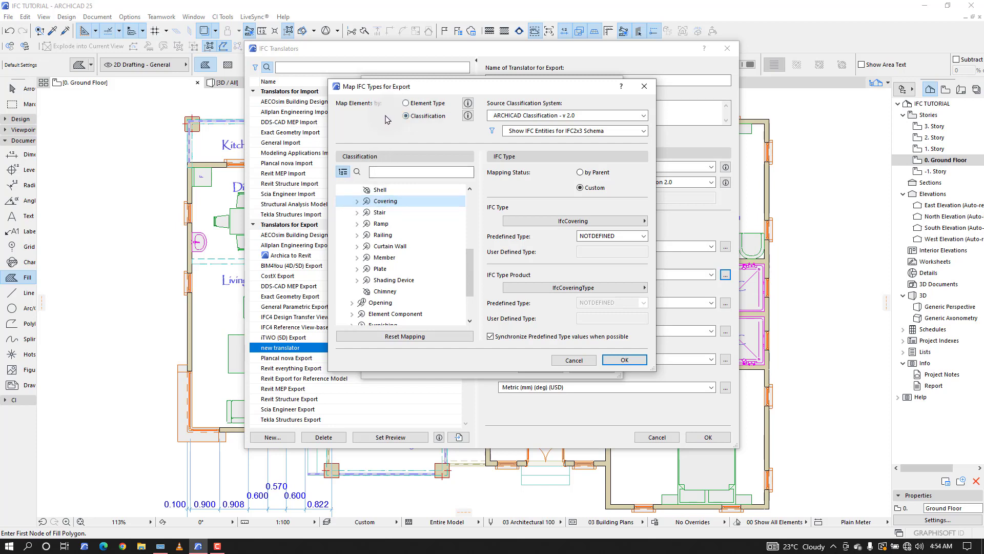
Inspect the IFC mappings of the Curtain Wall, Stair and Railing classifications, including the IFC Type Product choices for Stair.
click(390, 246)
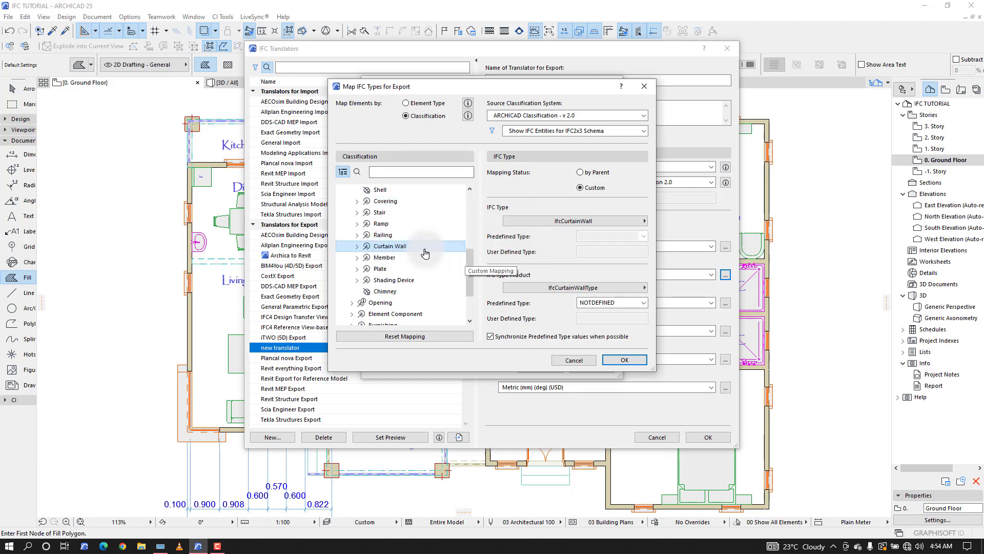
click(382, 212)
click(531, 288)
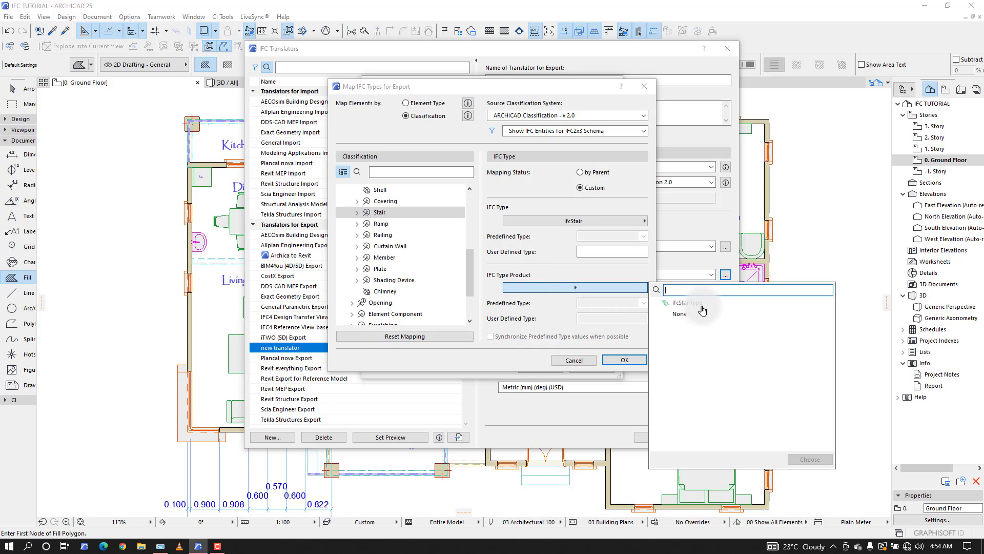
click(386, 235)
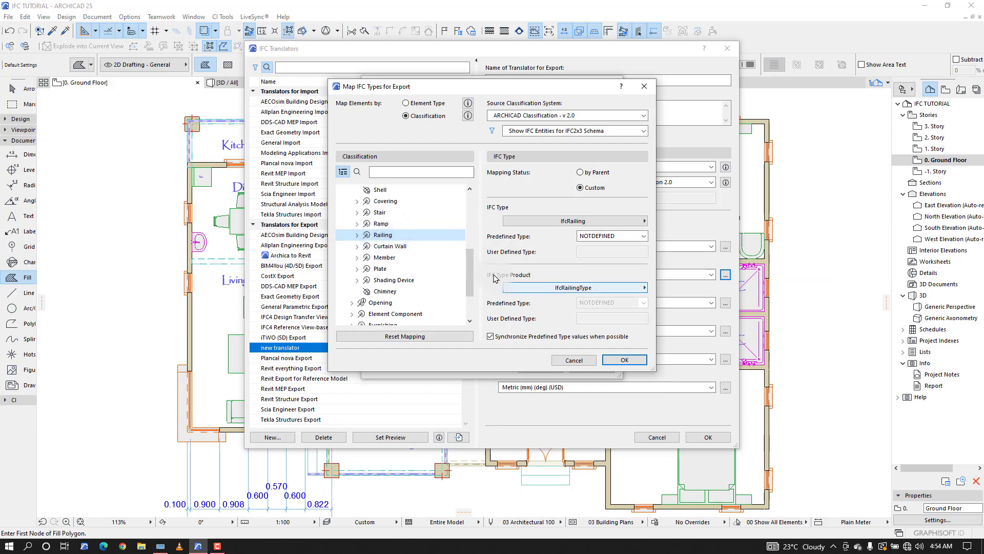
click(431, 250)
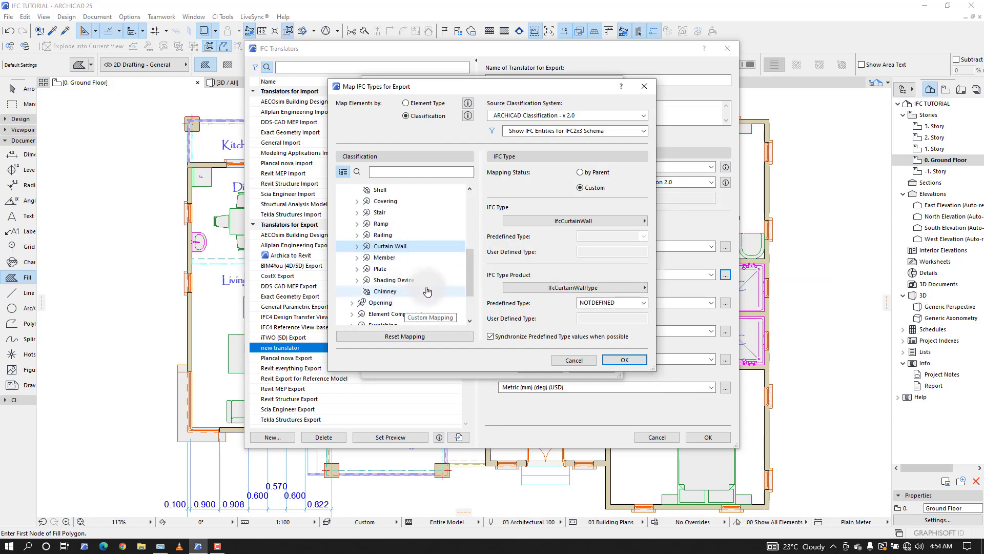
Collapse Construction Element, expand Opening, and inspect the Door classification's IFC mapping and its IFC Type Product choices.
scroll(435, 287, up, 6)
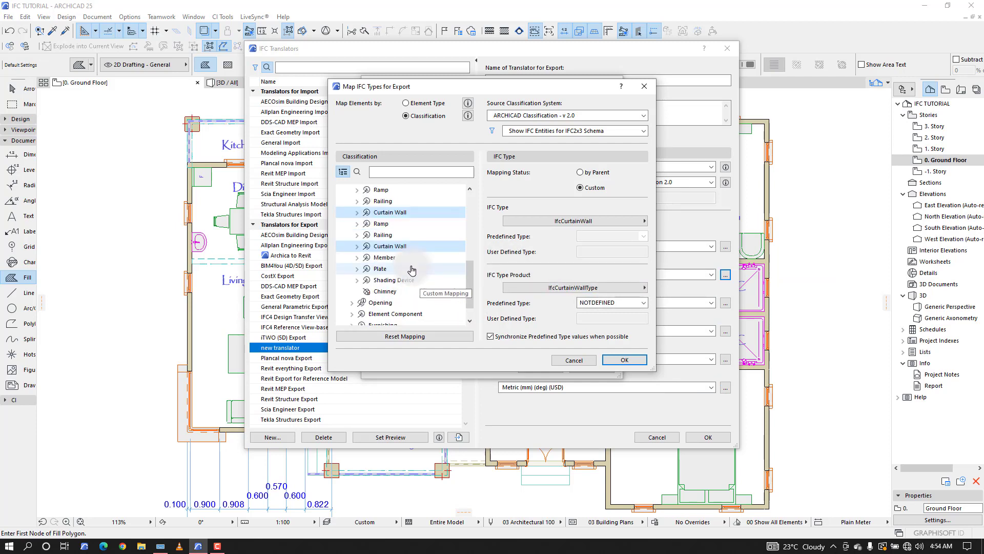
click(352, 246)
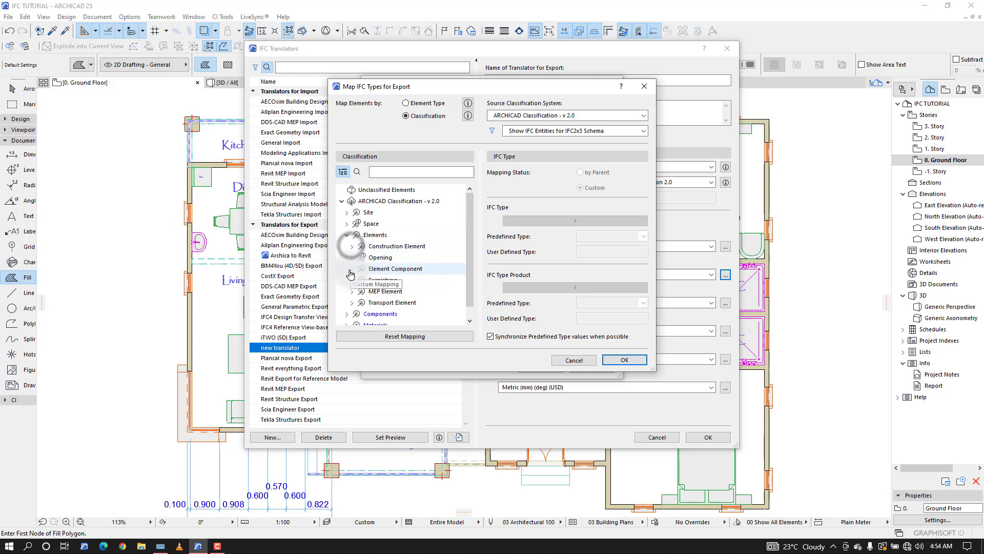
click(353, 258)
click(381, 269)
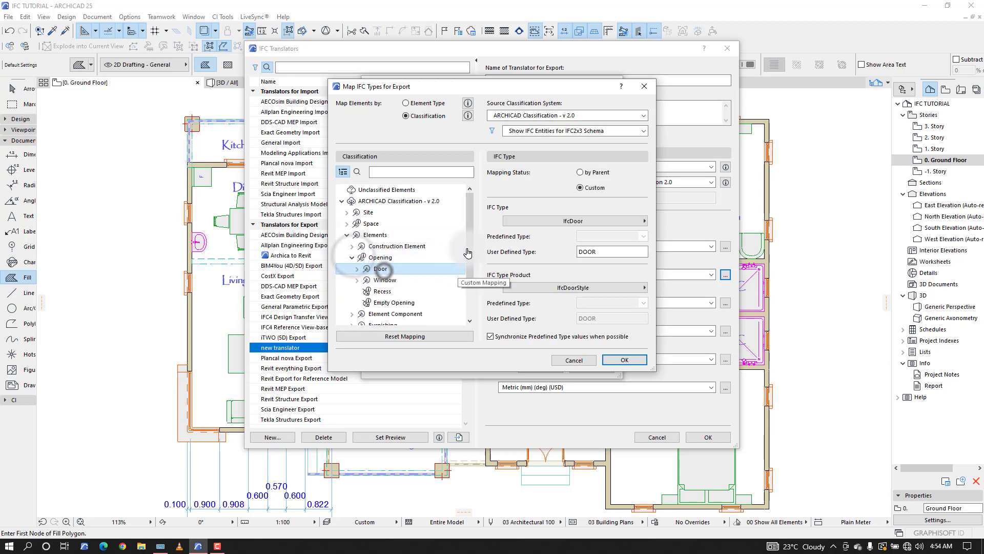
click(568, 288)
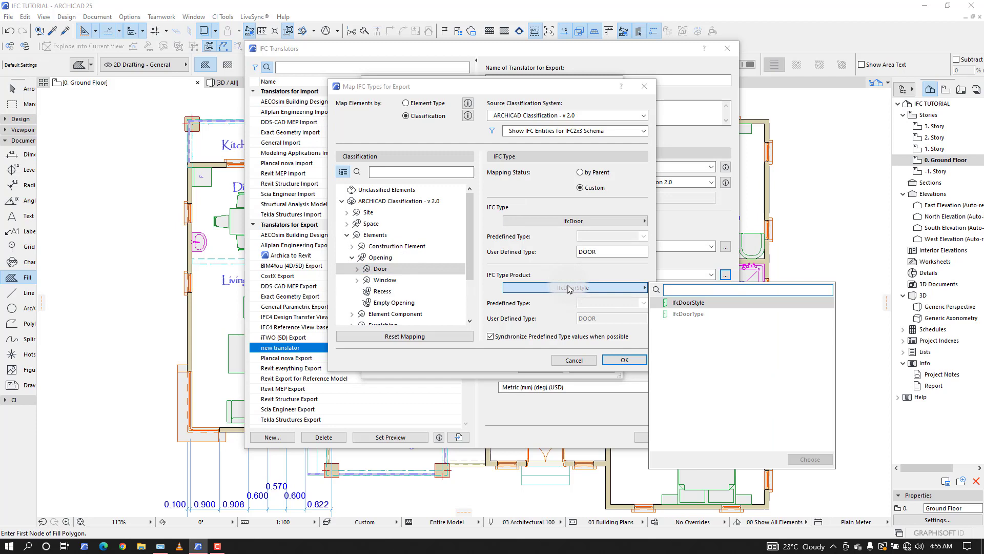
click(383, 280)
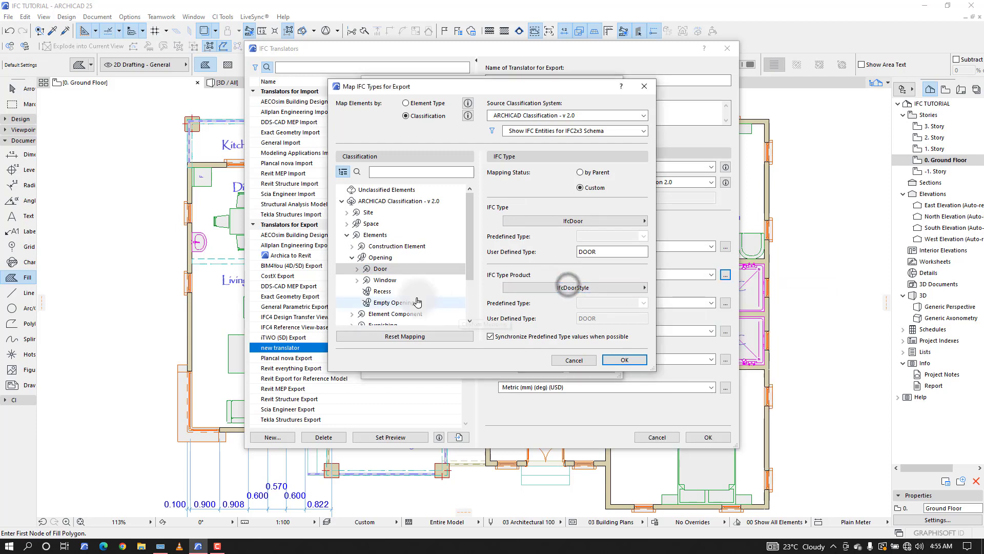
Inspect the Window classification's IFC mapping, its IFC Type Product choices and the available IFC schema filters.
click(383, 279)
click(542, 294)
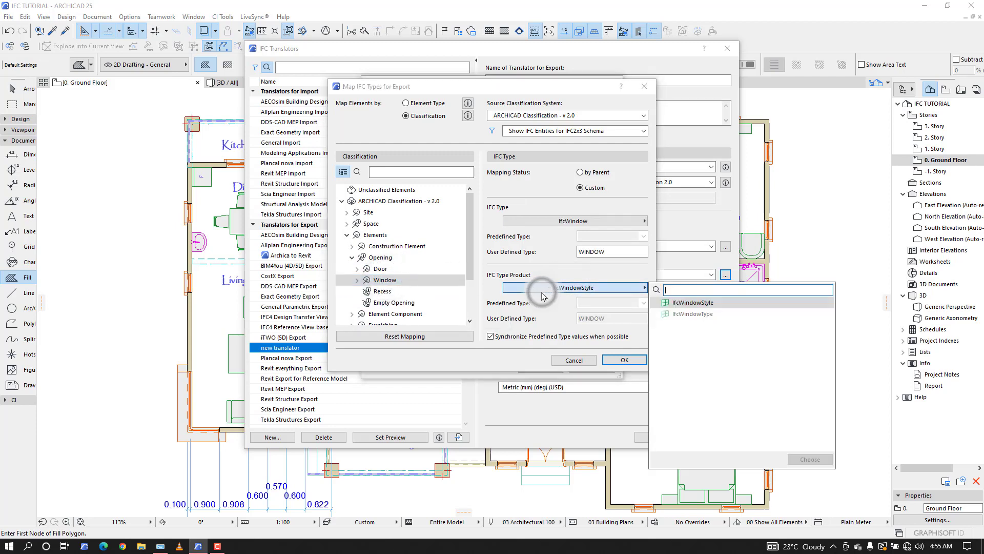
click(542, 295)
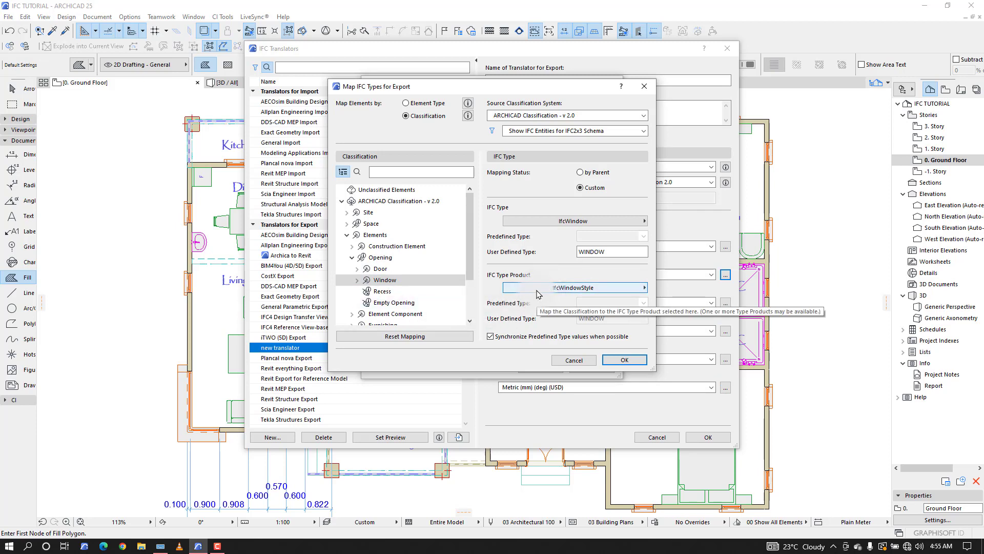
click(550, 131)
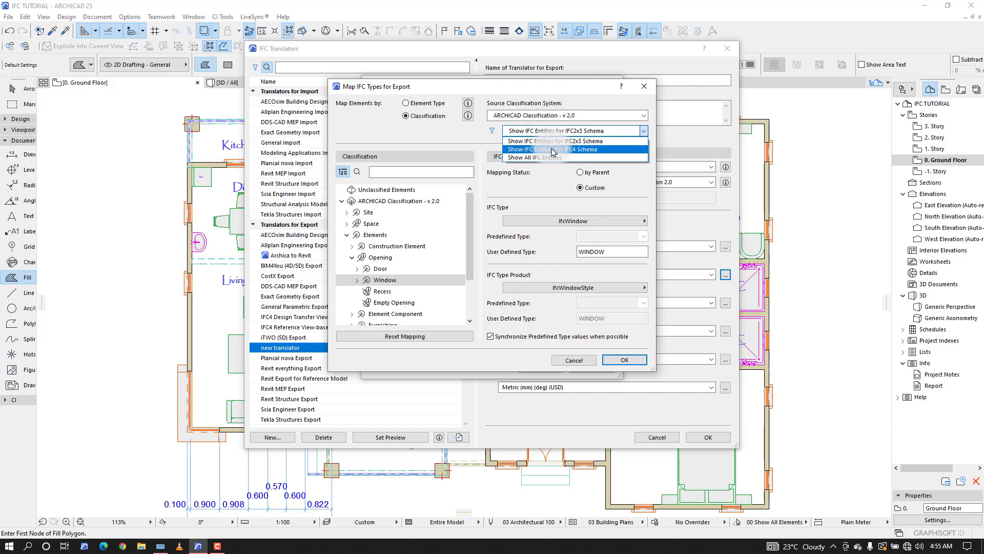
click(466, 135)
click(573, 285)
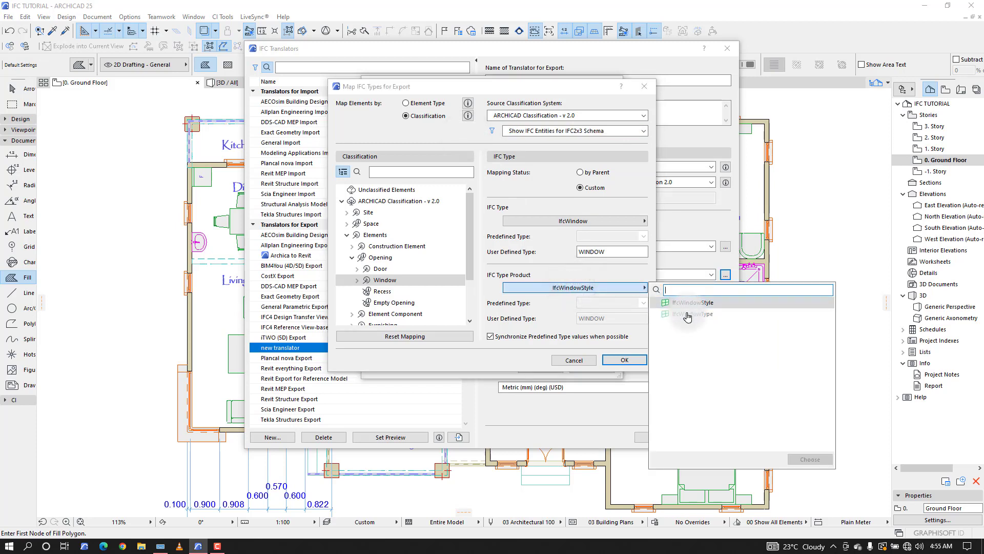
drag(660, 308, 753, 324)
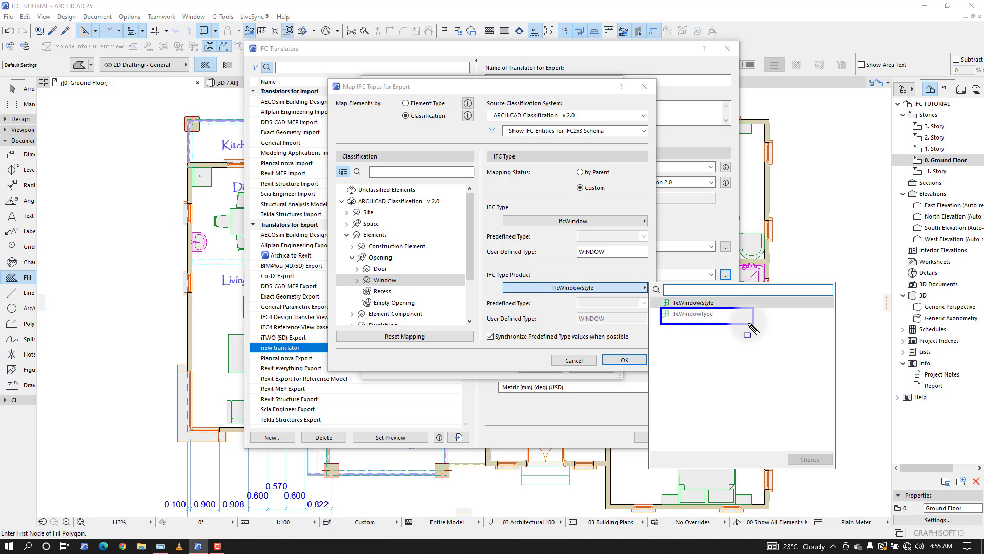
key(Escape)
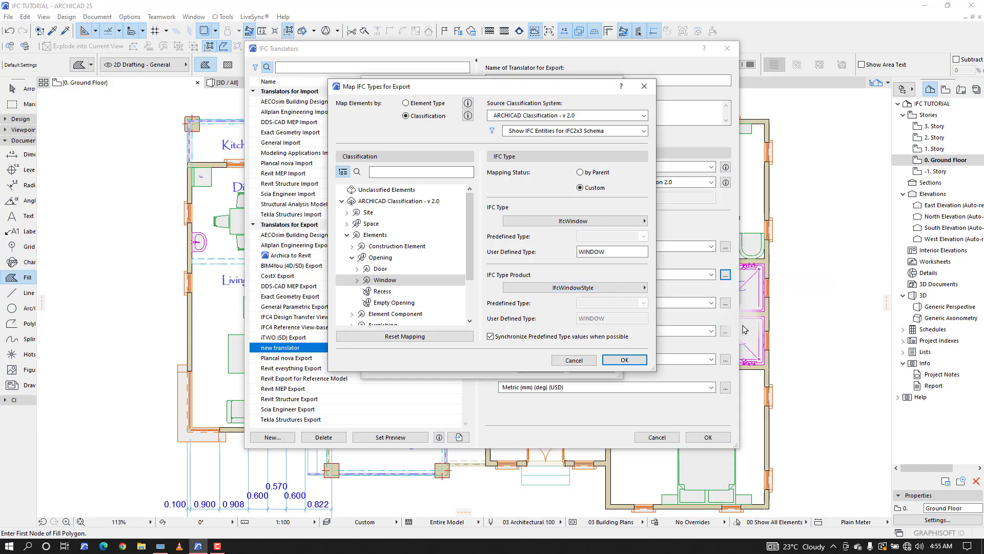
Review the subtypes under Element Component, collapse it again, and confirm the type mapping for export.
click(352, 268)
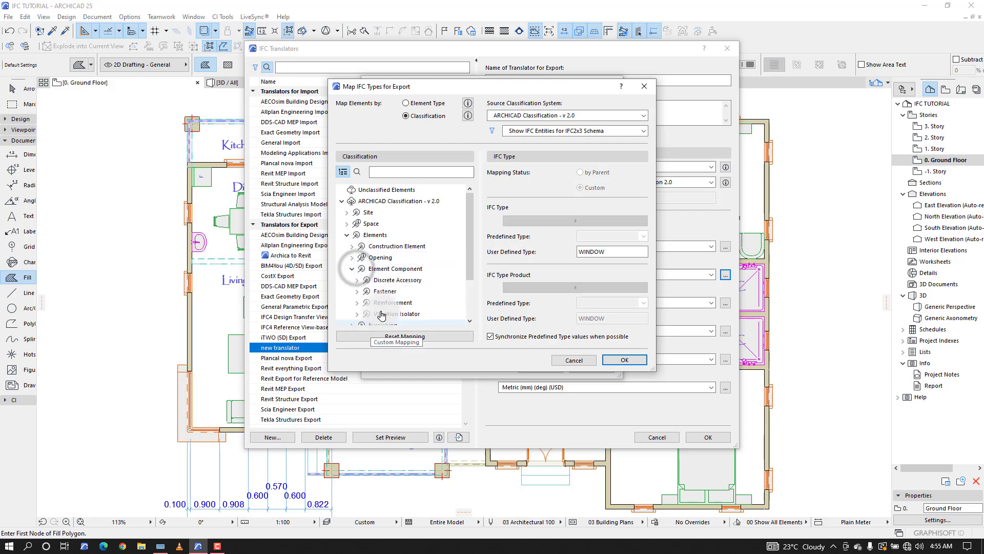
scroll(365, 279, down, 1)
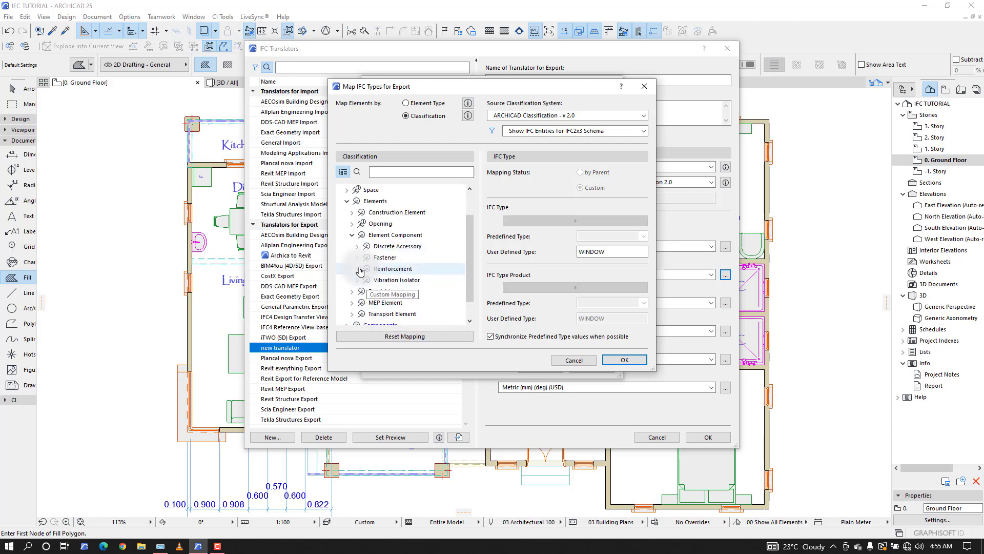
click(350, 235)
scroll(348, 236, up, 1)
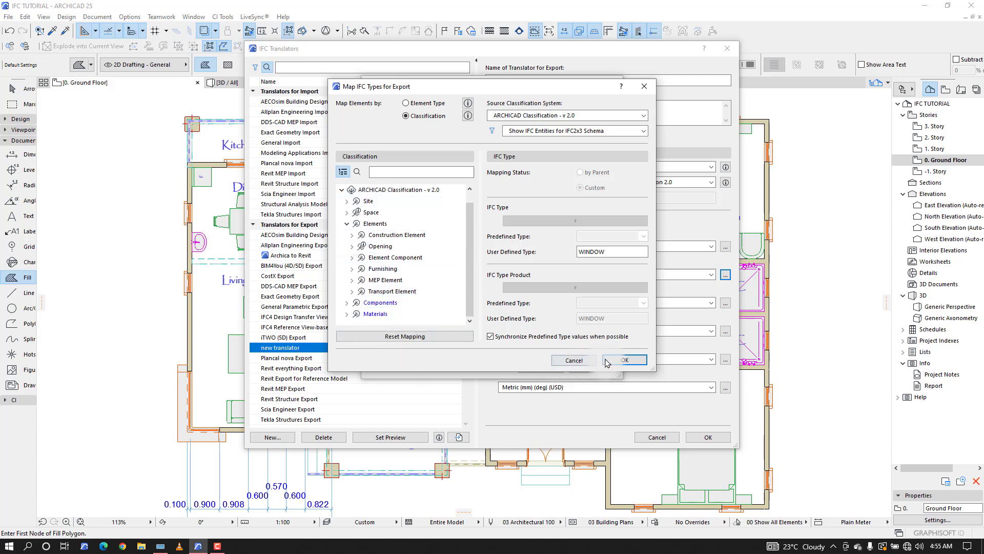
click(628, 362)
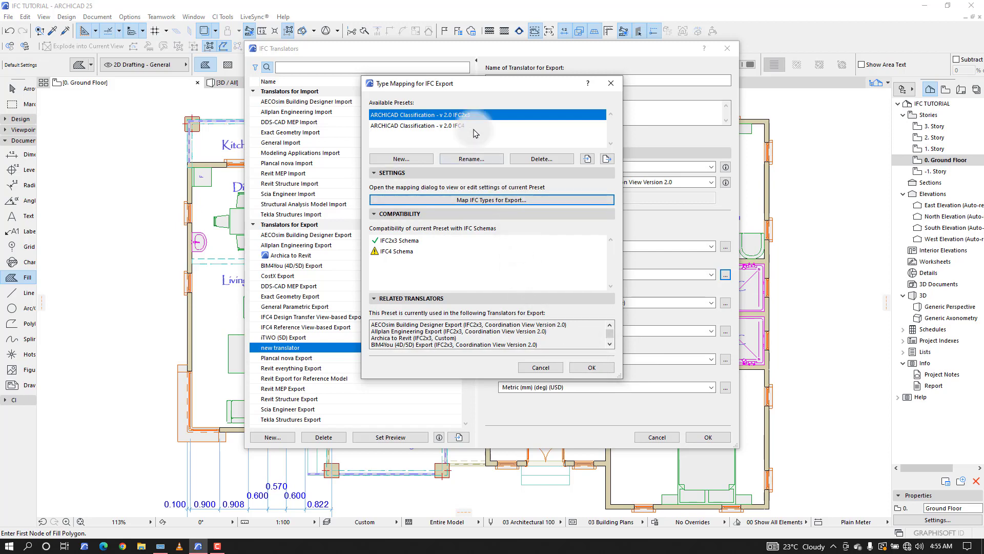
click(589, 368)
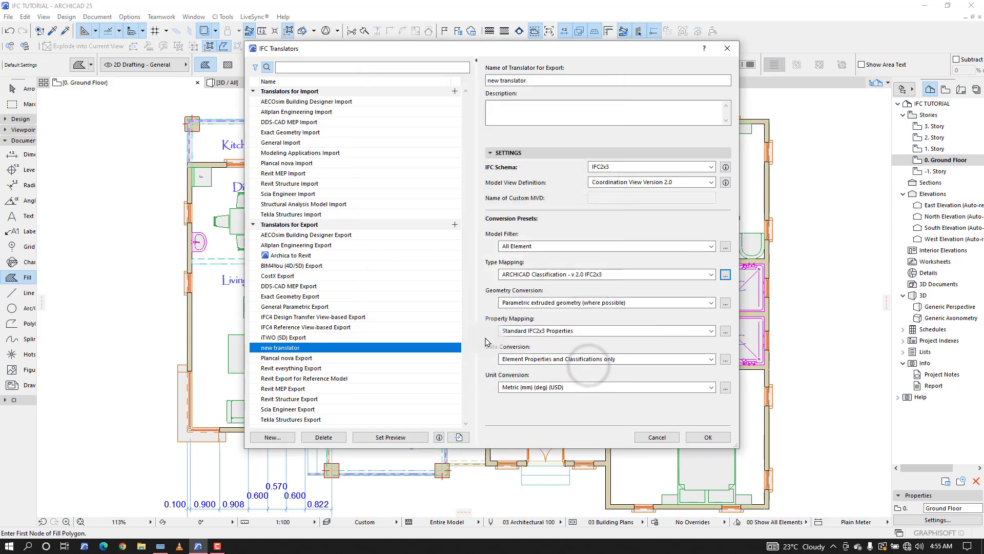
Examine the Property Mapping presets and the IFC property map of Standard IFC2x3 Properties, leaving without changes.
click(690, 330)
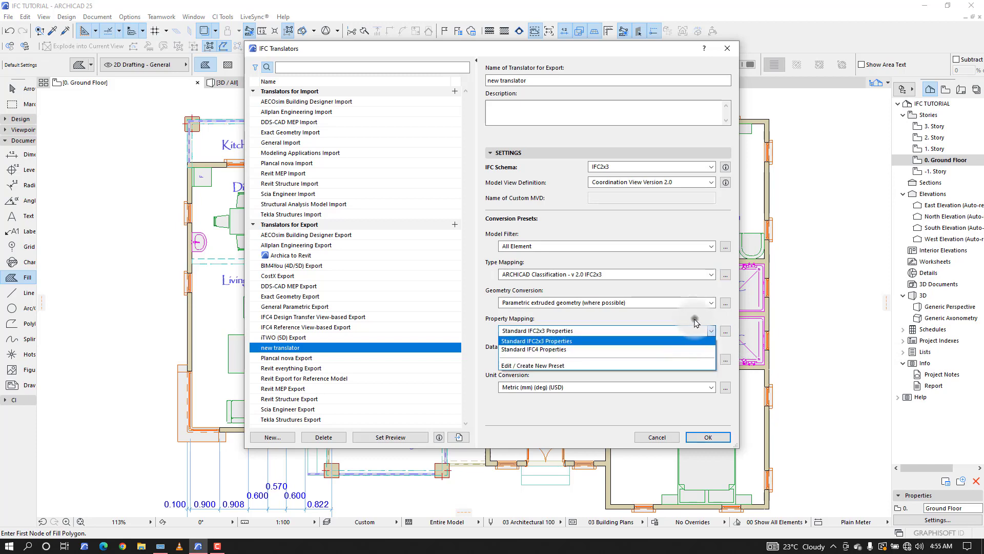
click(693, 318)
click(725, 332)
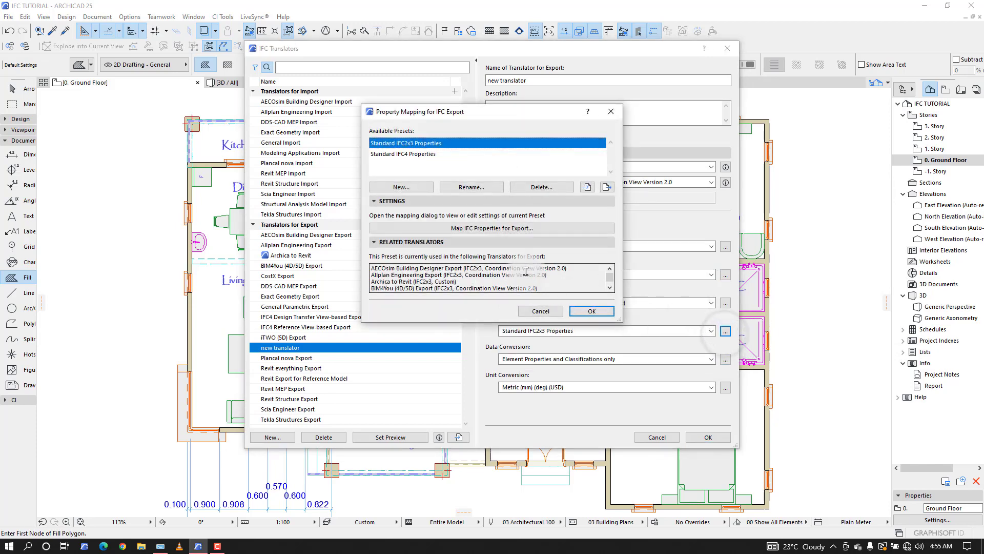
click(487, 229)
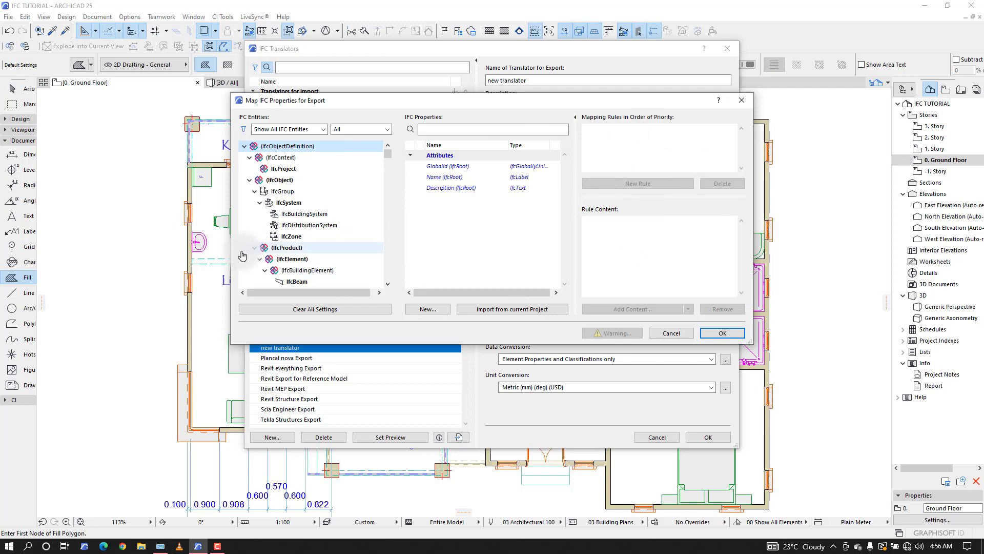
click(669, 333)
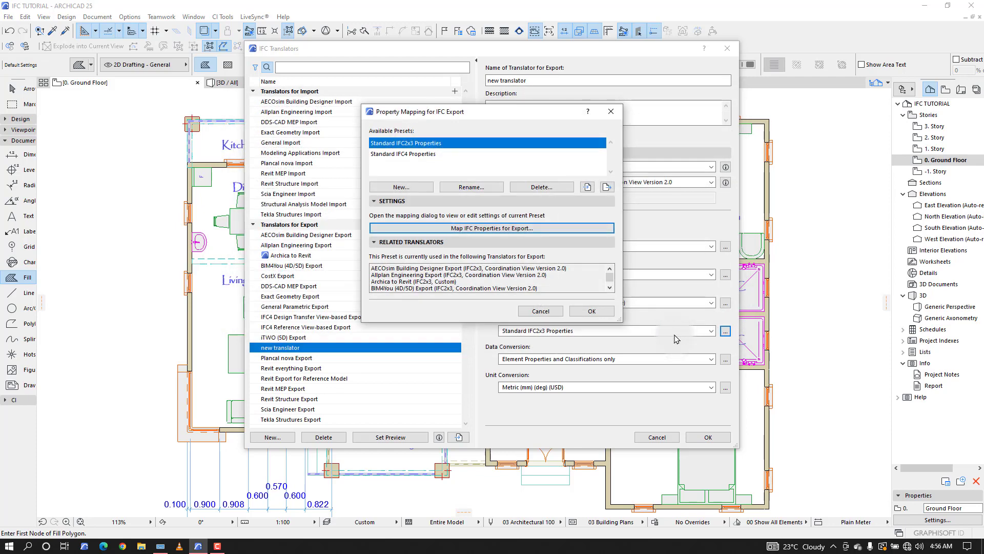
click(541, 311)
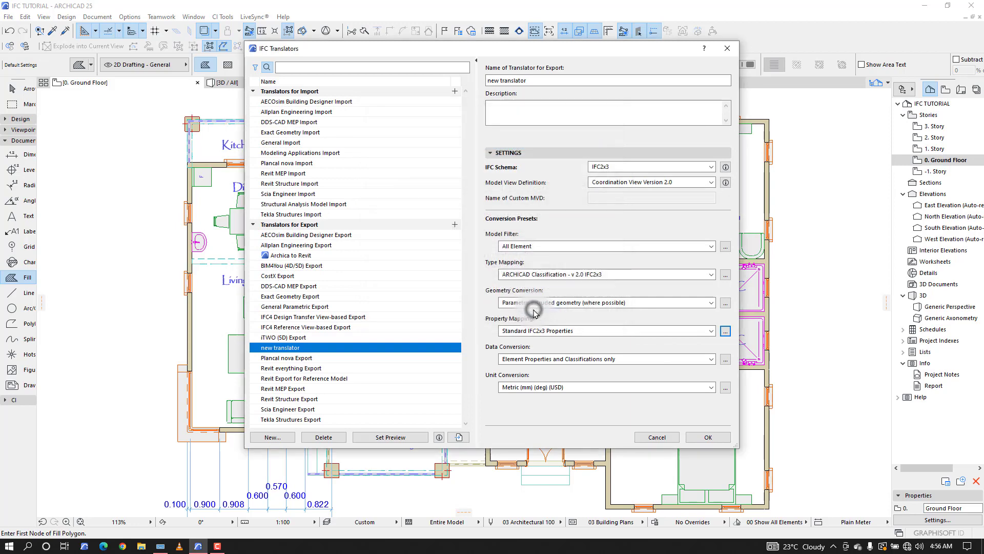
Examine the Data Conversion presets for the translator, including the export settings of All BIM data, and close the dialog.
click(724, 360)
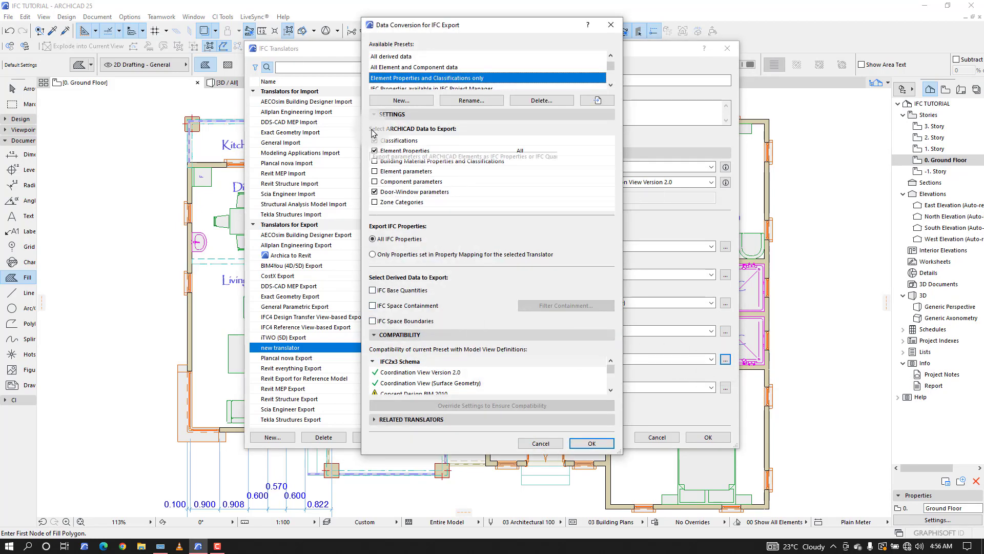
scroll(422, 62, up, 1)
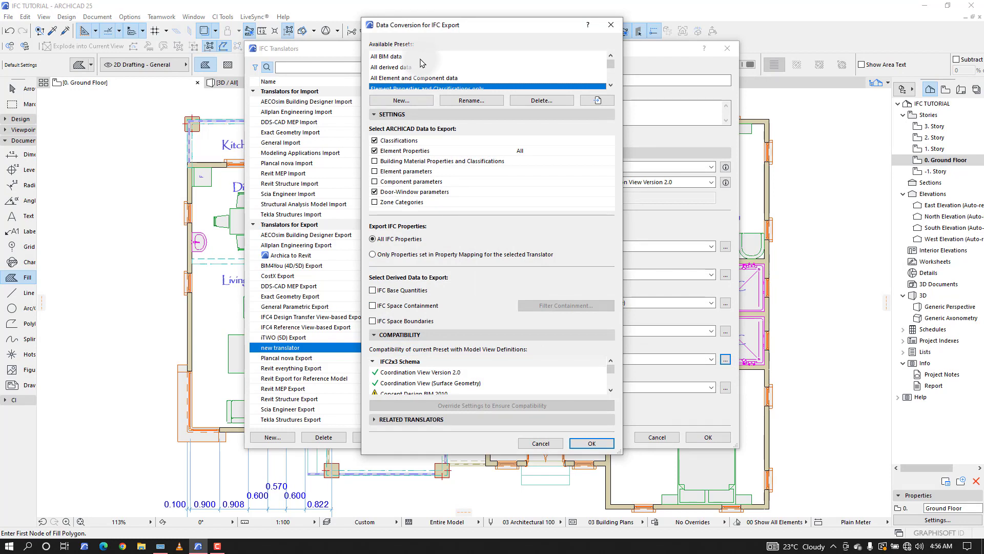
click(421, 58)
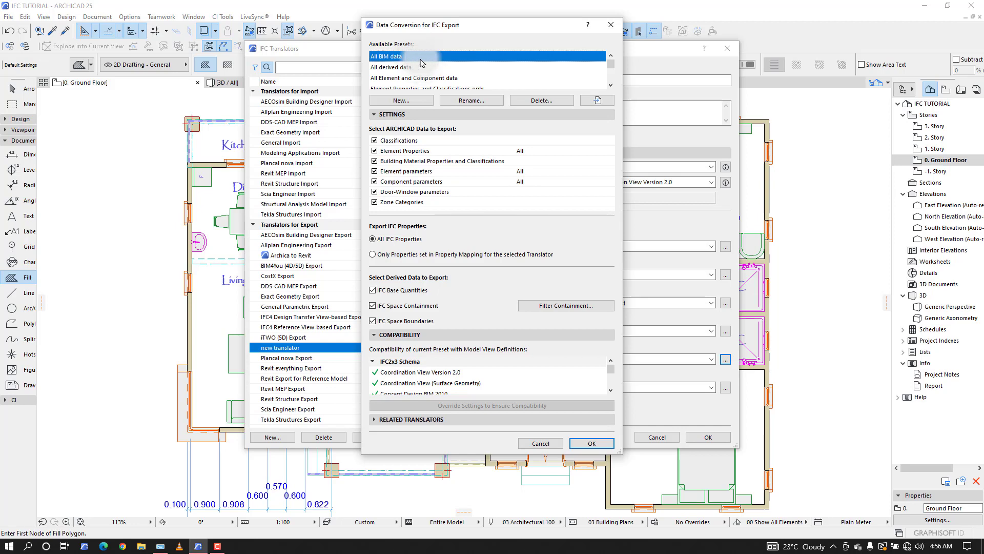
click(596, 444)
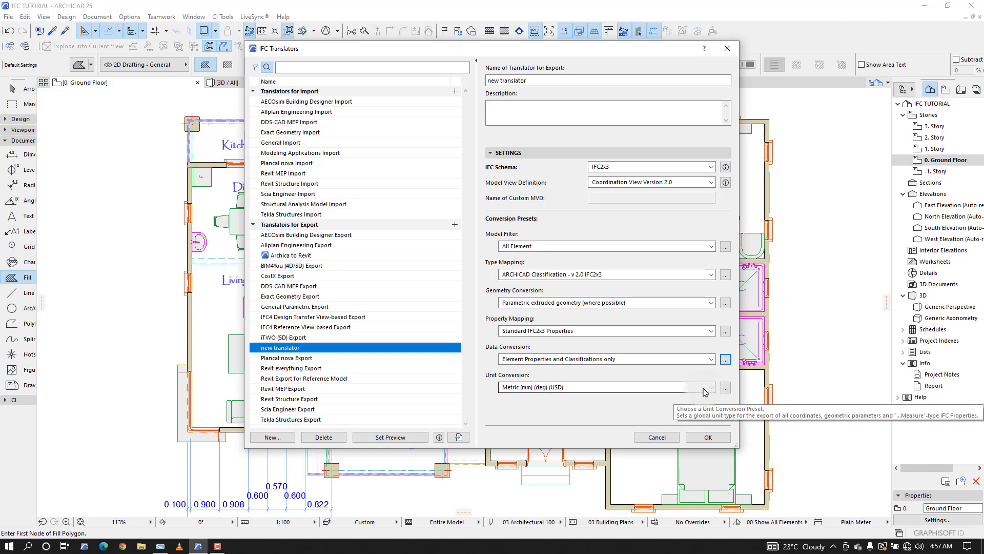
Inspect the length and angle unit choices of the Metric (mm) (deg) (USD) unit conversion preset.
click(725, 387)
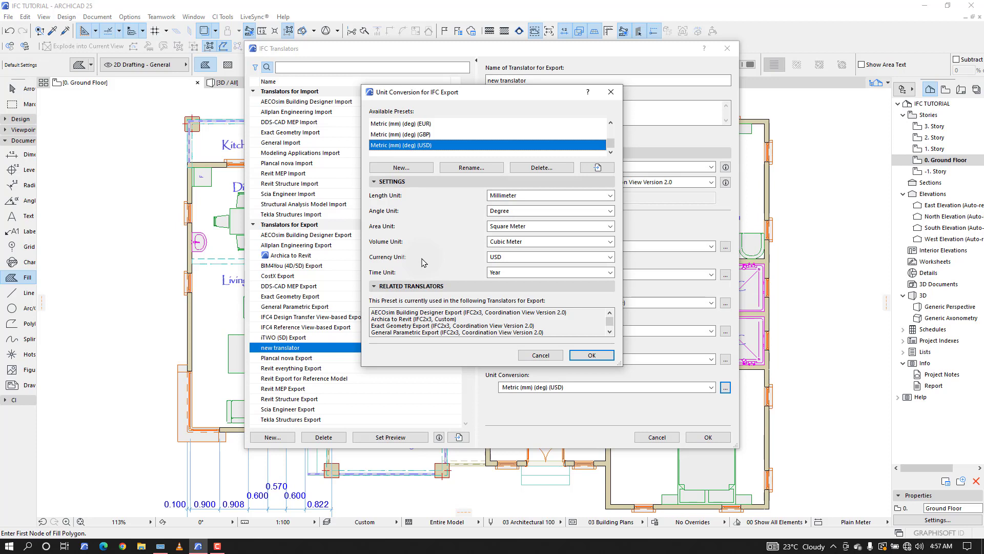
click(515, 196)
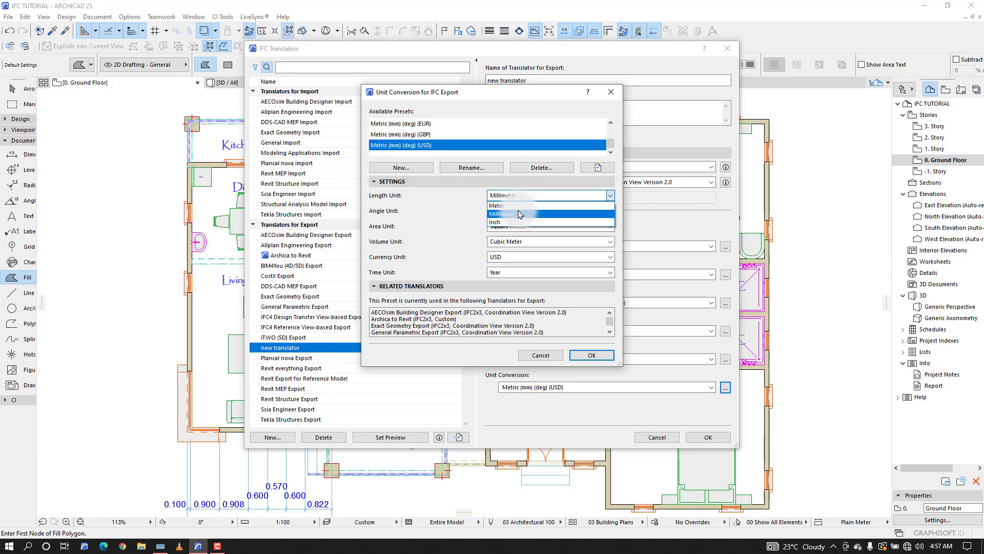
click(503, 216)
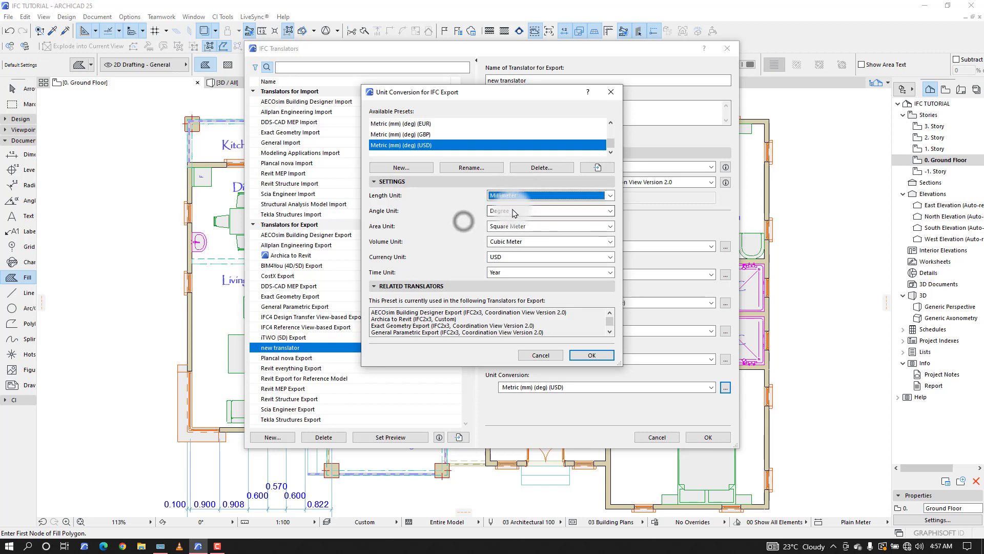
click(520, 210)
click(522, 221)
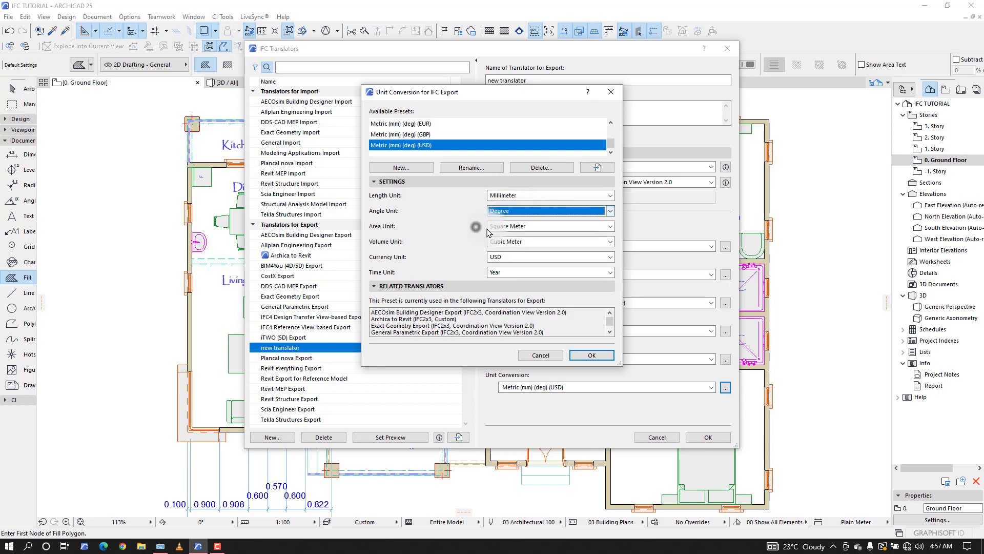
Look through the available currency units for the unit conversion preset without choosing a different one.
click(543, 257)
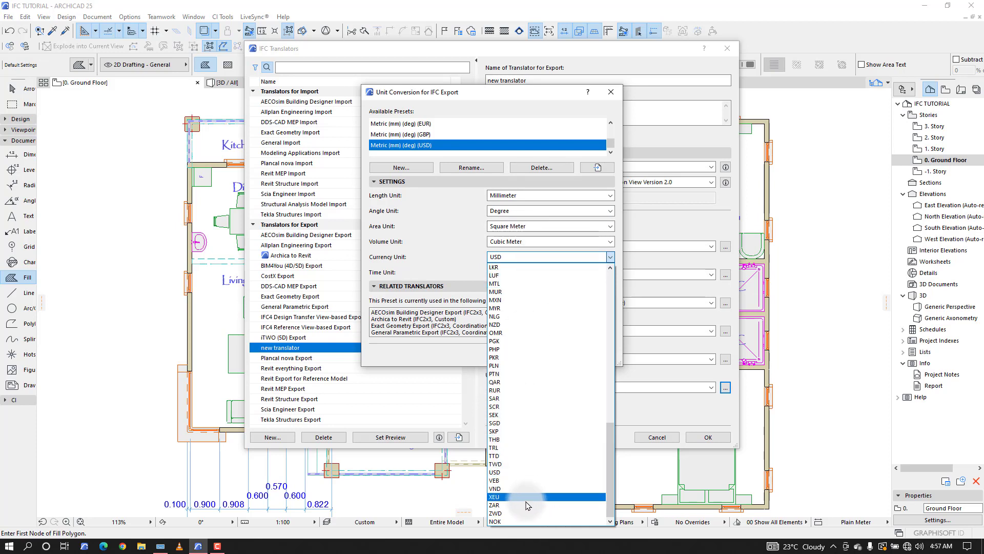
scroll(543, 407, up, 1)
scroll(543, 407, up, 19)
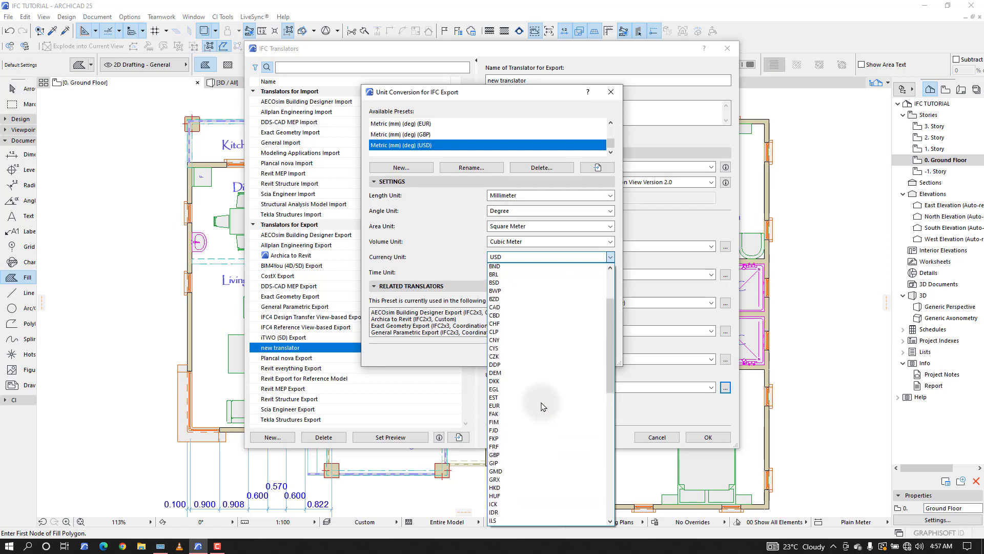
scroll(543, 407, up, 1)
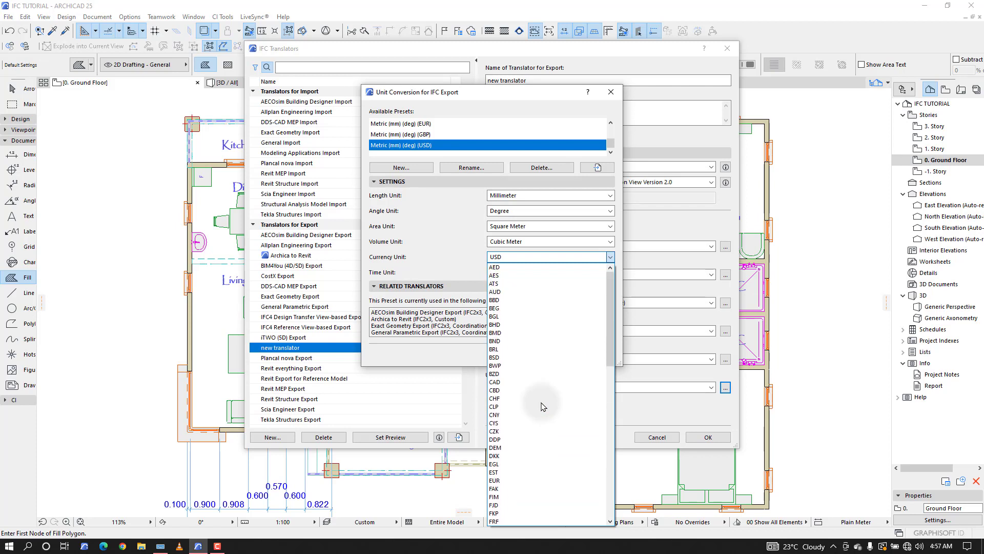
scroll(543, 407, down, 18)
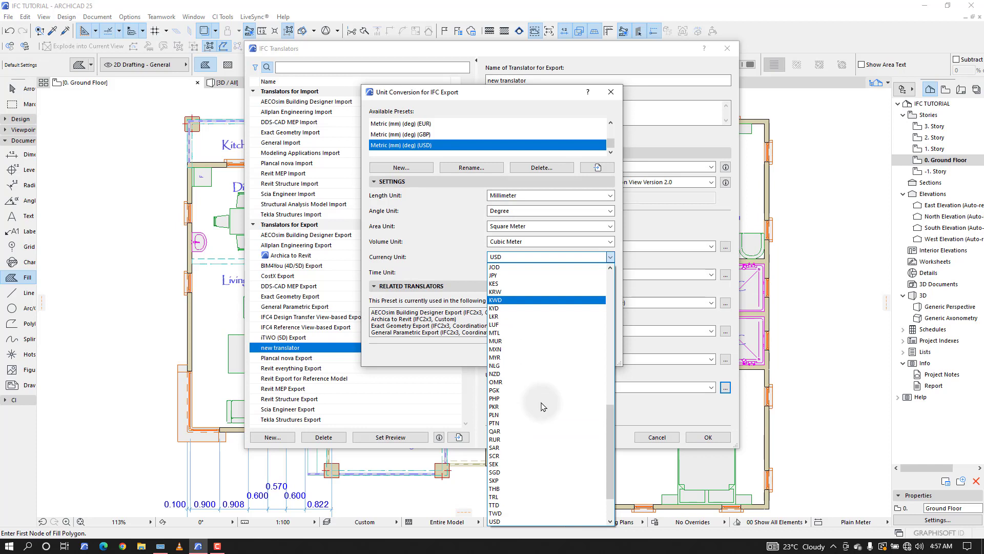
click(425, 390)
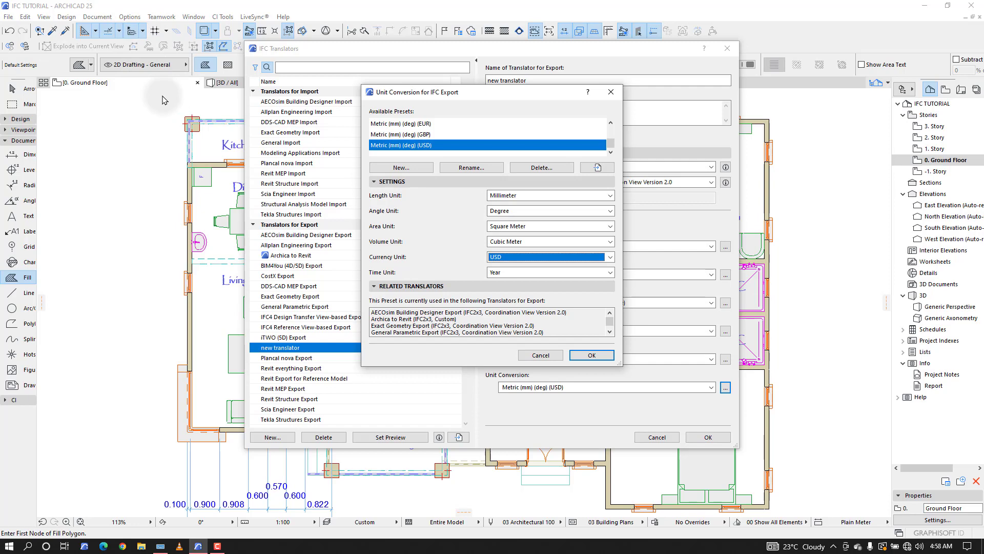
Confirm the unit conversion preset and save the new export translator's settings.
click(585, 357)
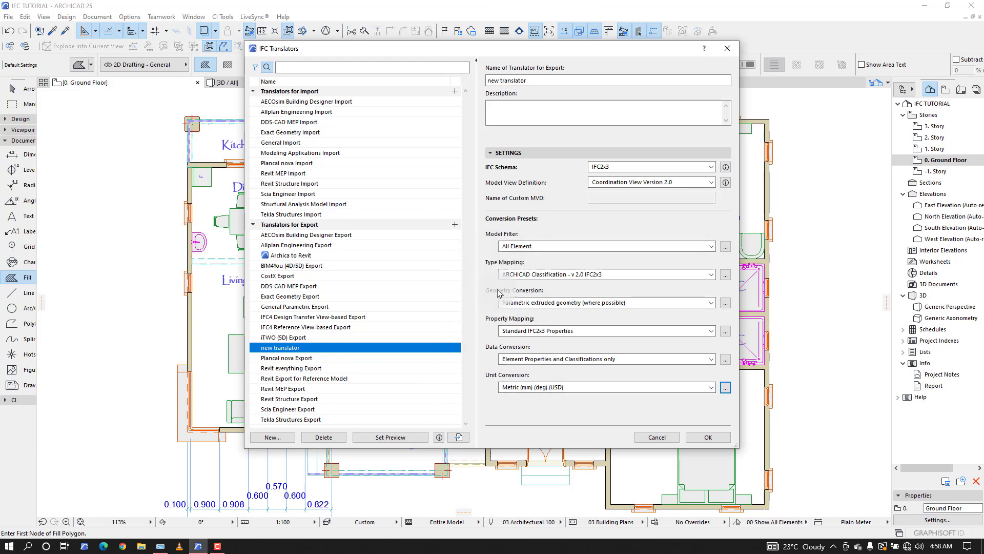
click(522, 133)
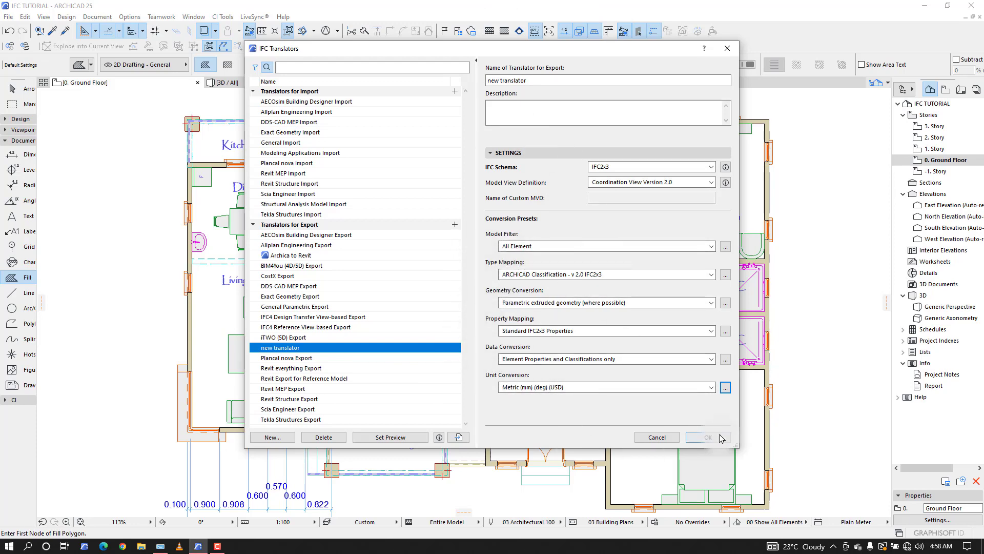
click(708, 436)
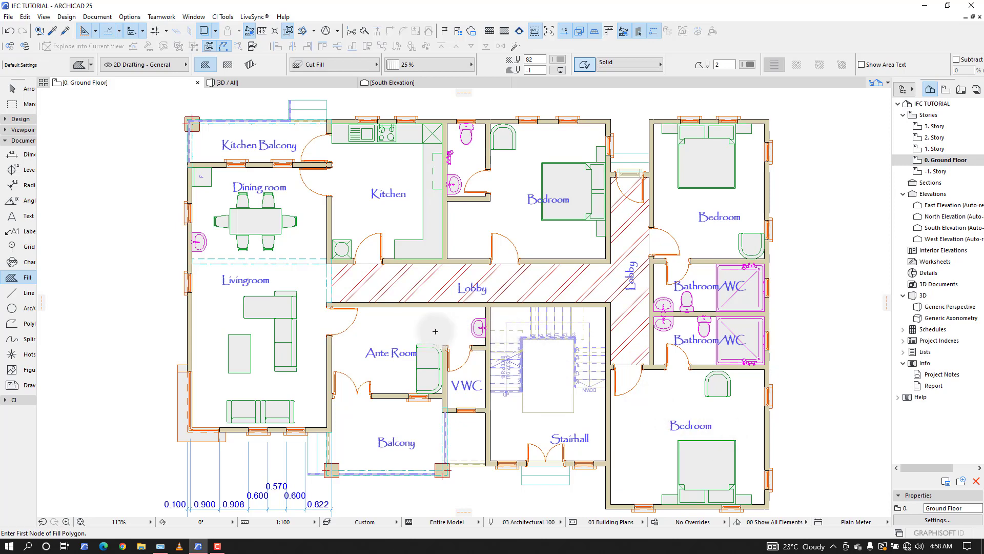
Start saving the plan as an IFC file and set the elements to export to Entire project in the IFC save options.
key(ctrl+shift+s)
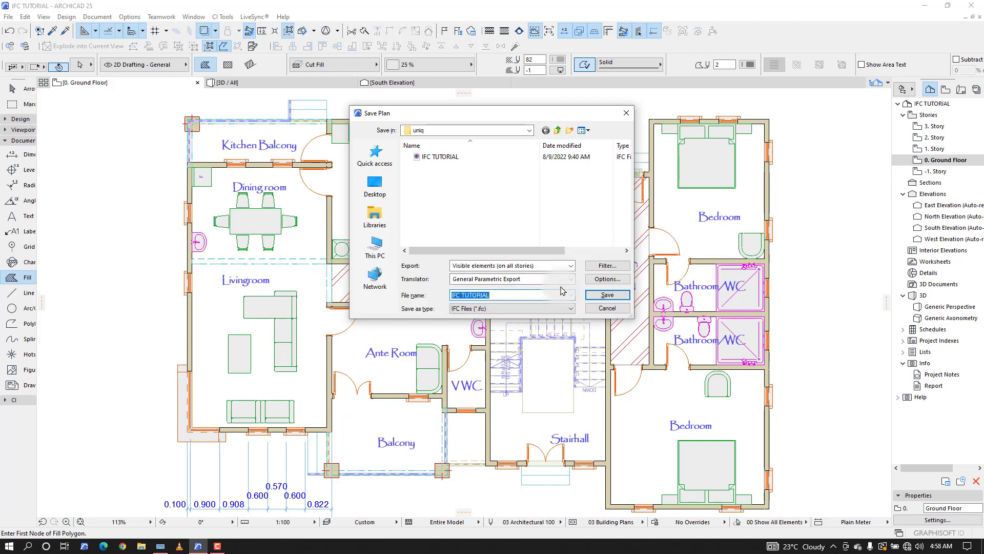
click(589, 286)
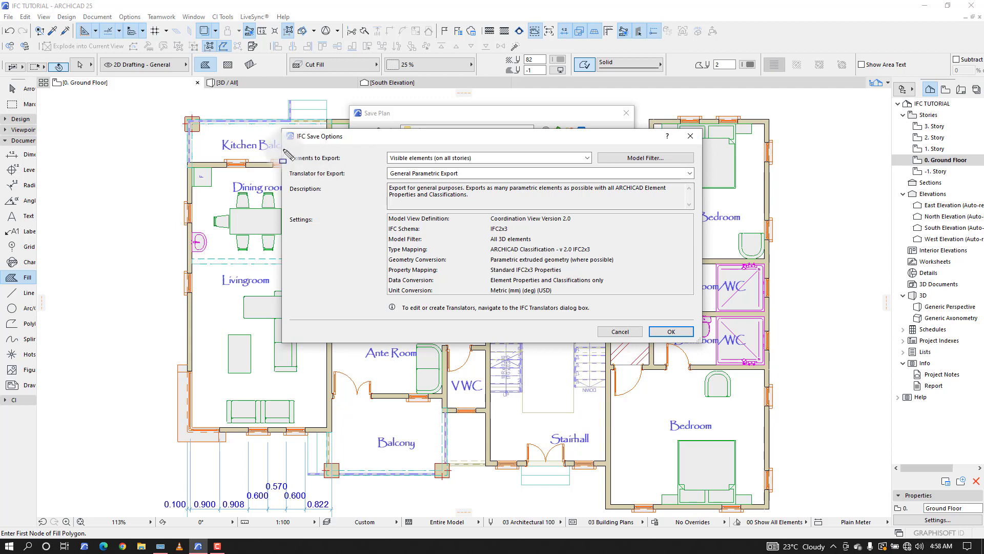
drag(285, 151, 360, 165)
click(401, 158)
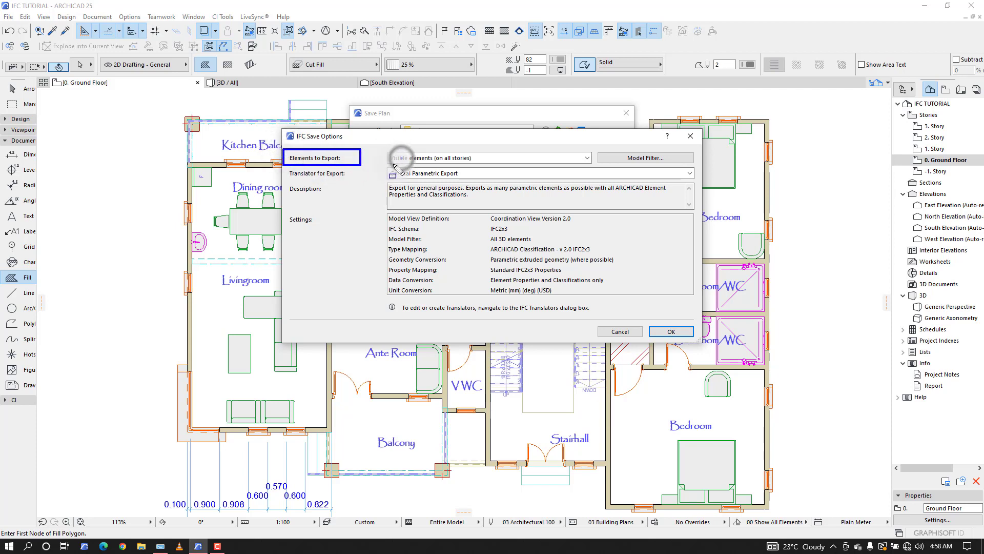
click(419, 156)
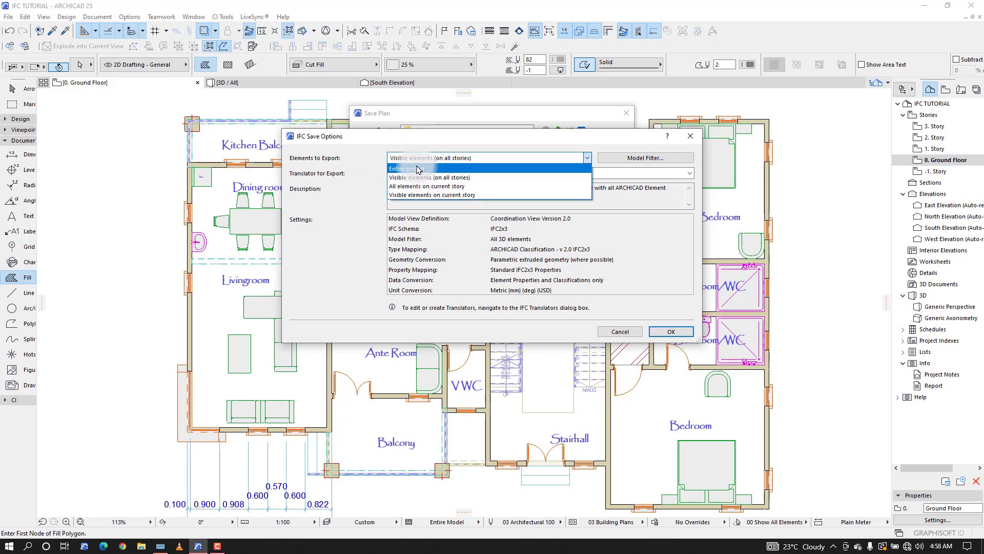
click(418, 169)
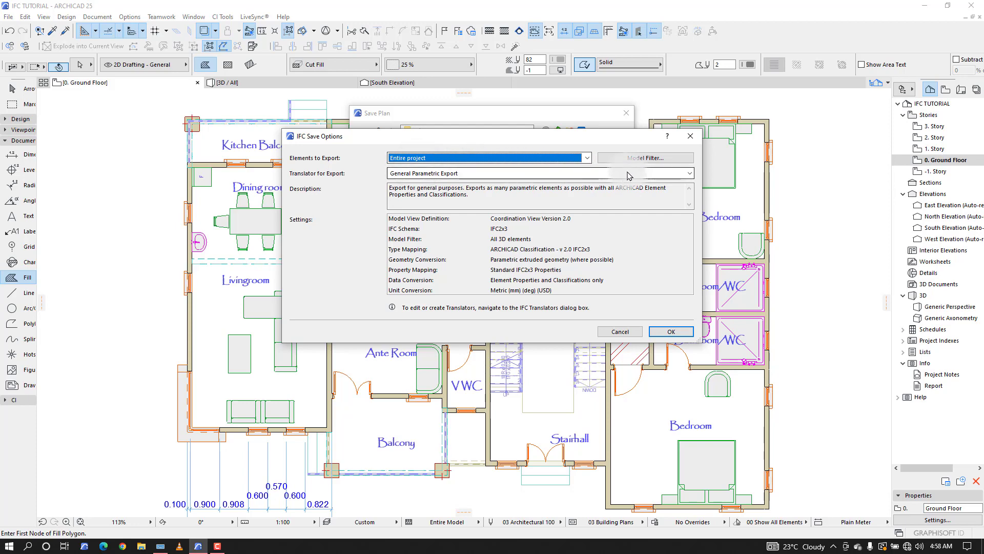
Examine the model filter's IFC element types and structural function filtering for the export, and close it without changes.
click(637, 158)
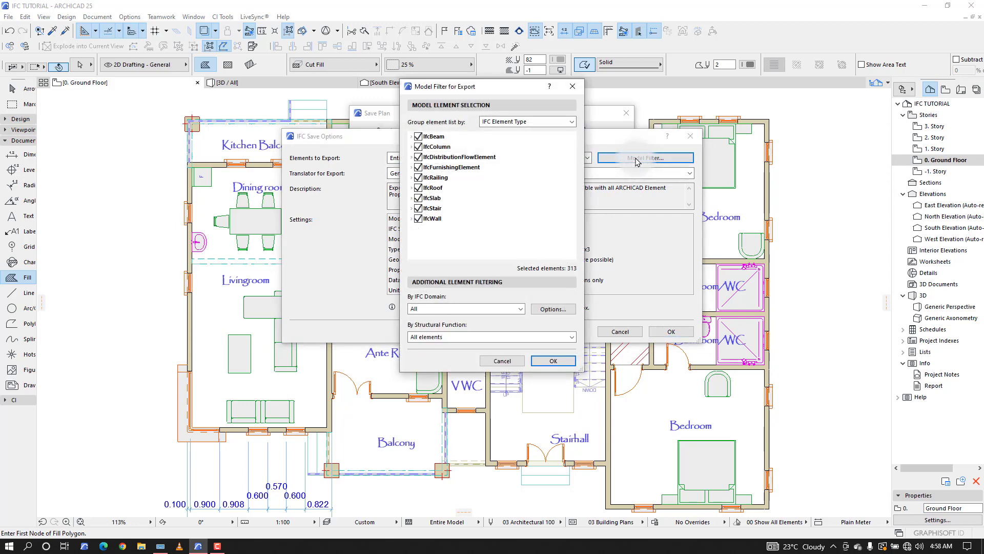
click(418, 146)
click(418, 137)
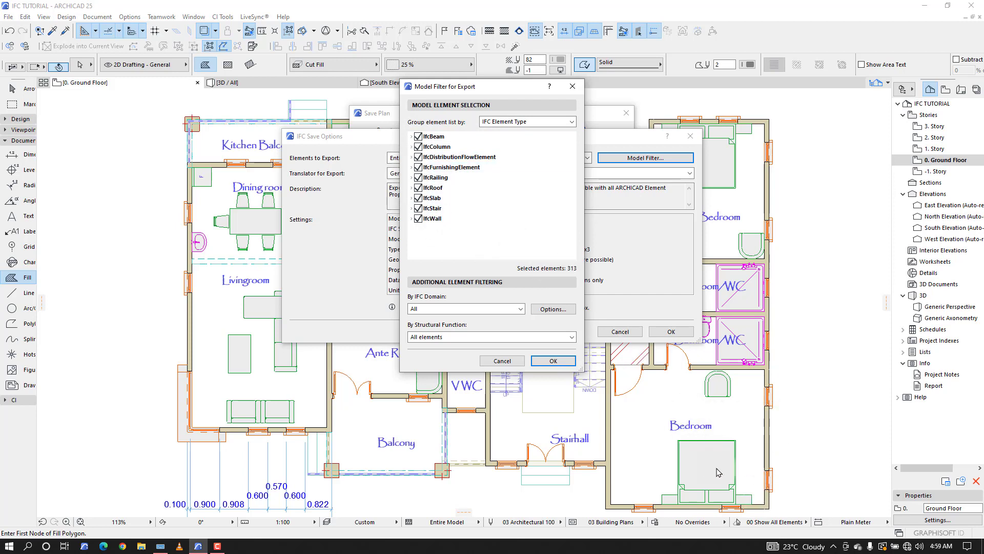
click(482, 336)
click(491, 326)
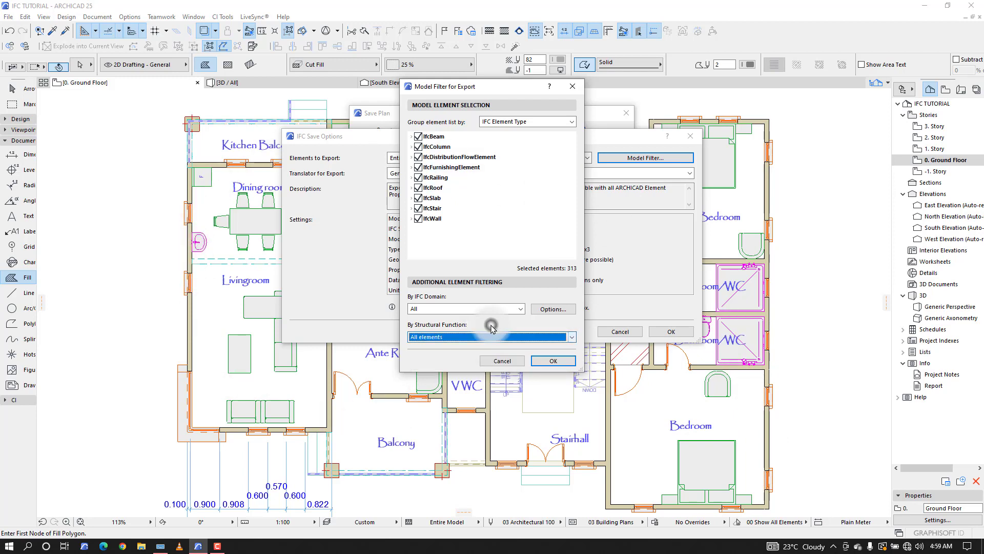
click(572, 86)
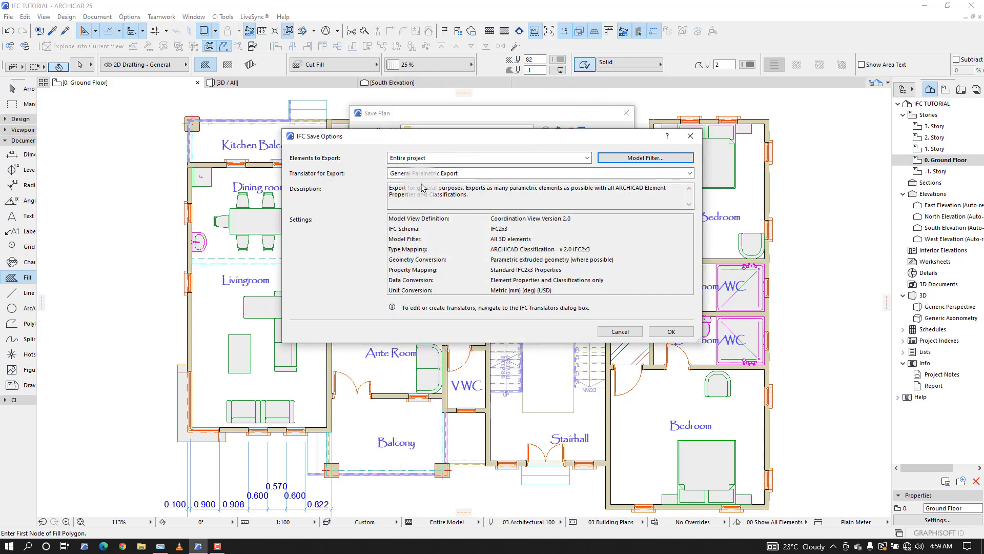
Choose "new translator" as the export translator and set the plan's export scope to Entire project.
click(435, 173)
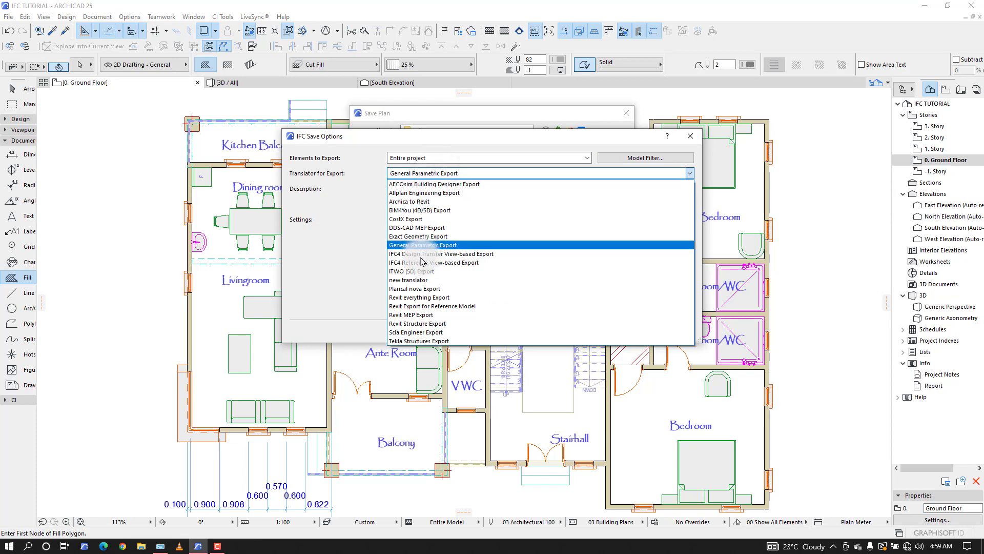
click(414, 281)
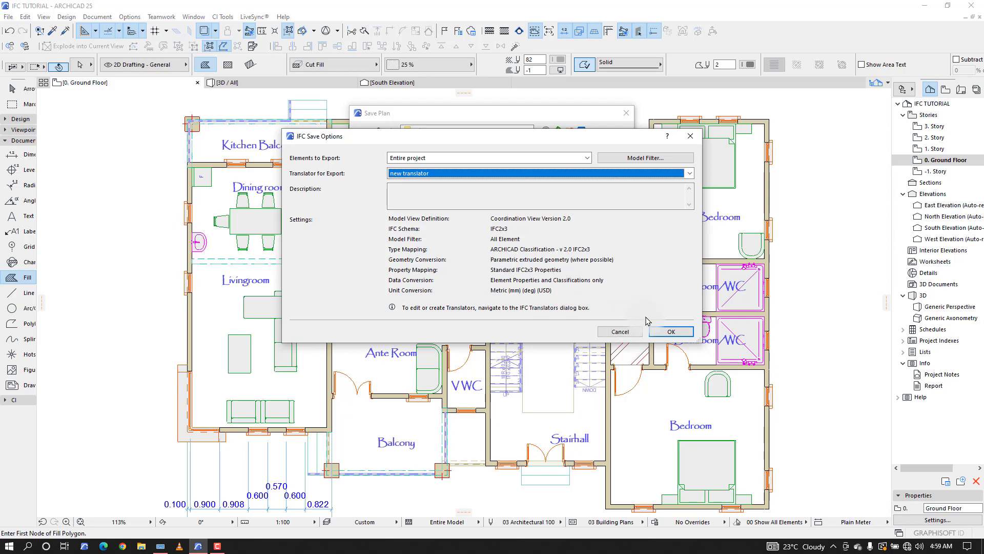
click(670, 332)
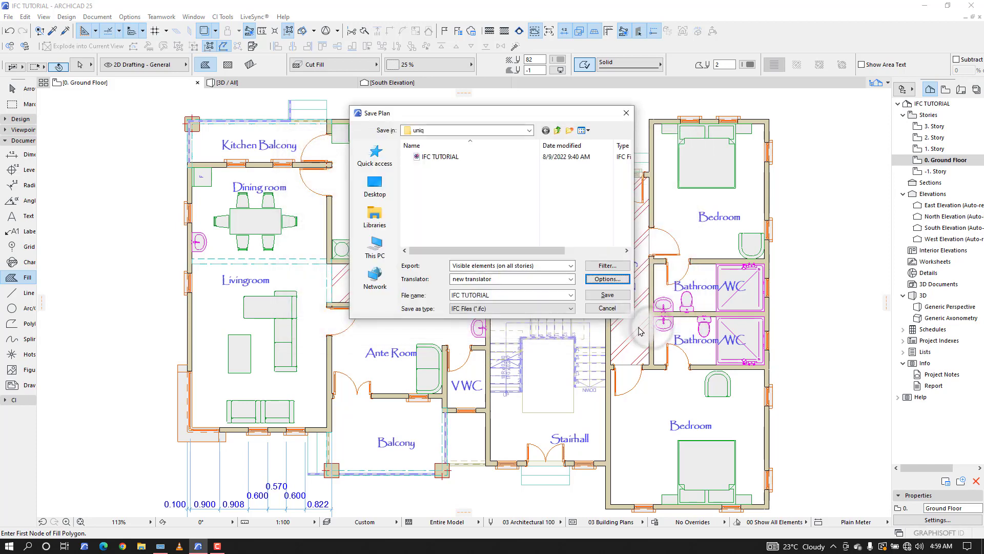
click(487, 265)
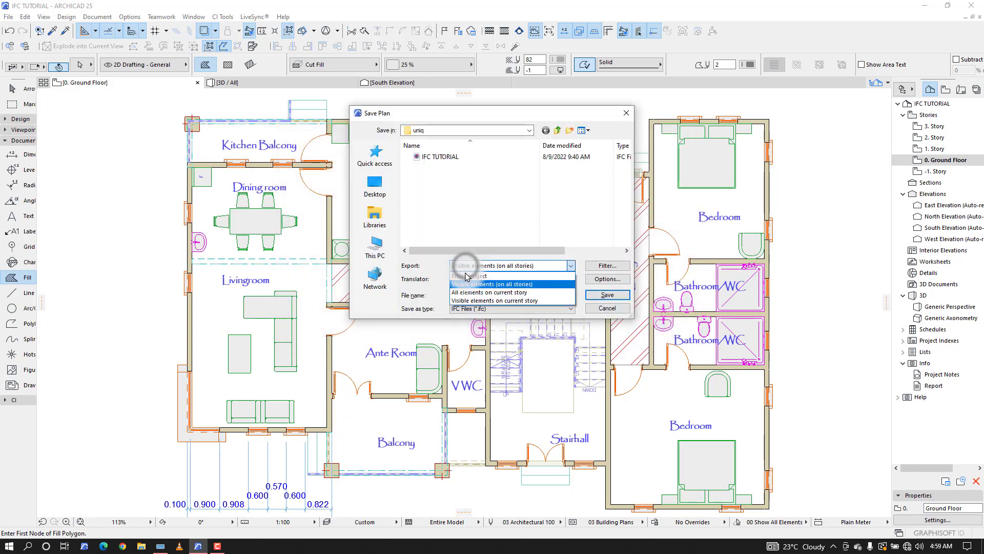
click(466, 277)
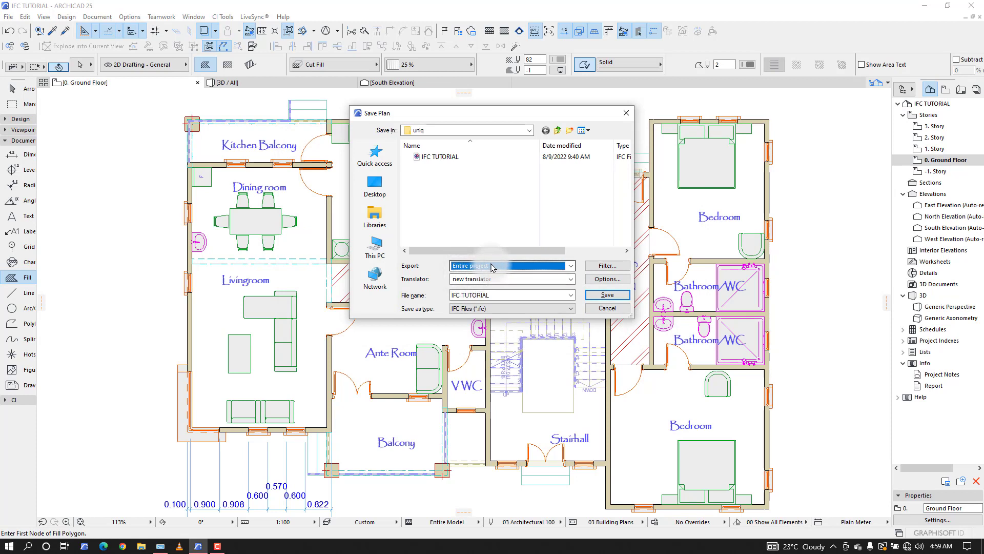
Name the IFC file "IFC for revit" and save it in the Document folder.
click(489, 295)
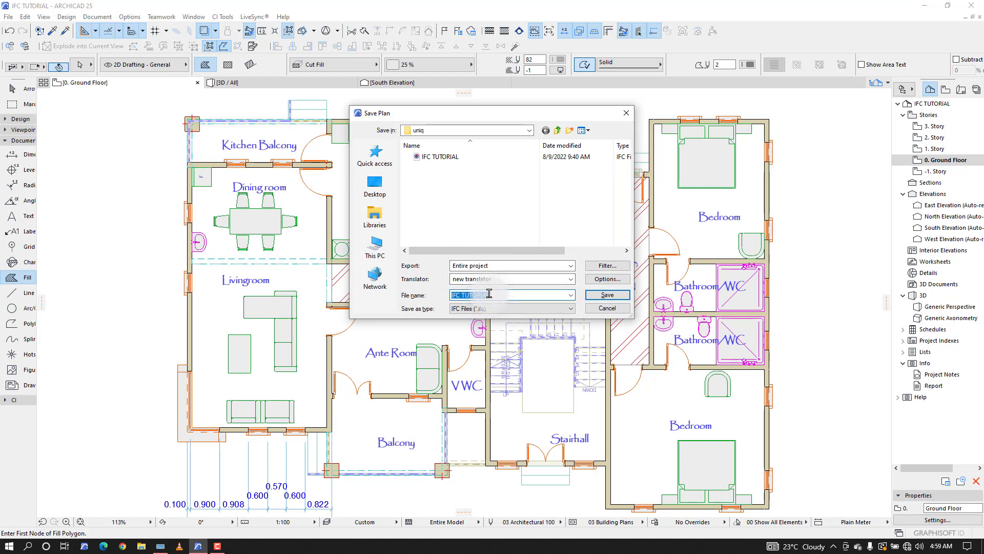
text(IFC)
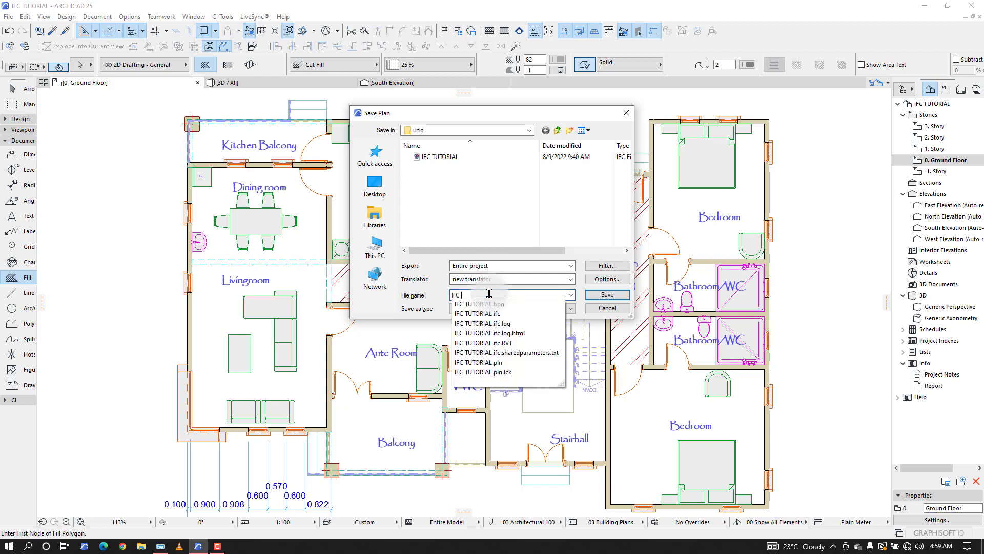
text( for revit)
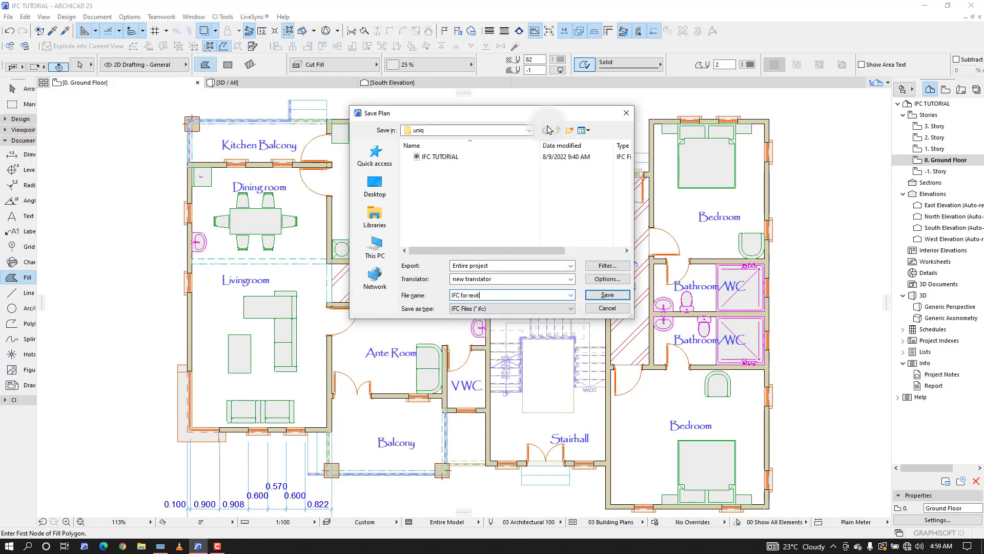
click(557, 130)
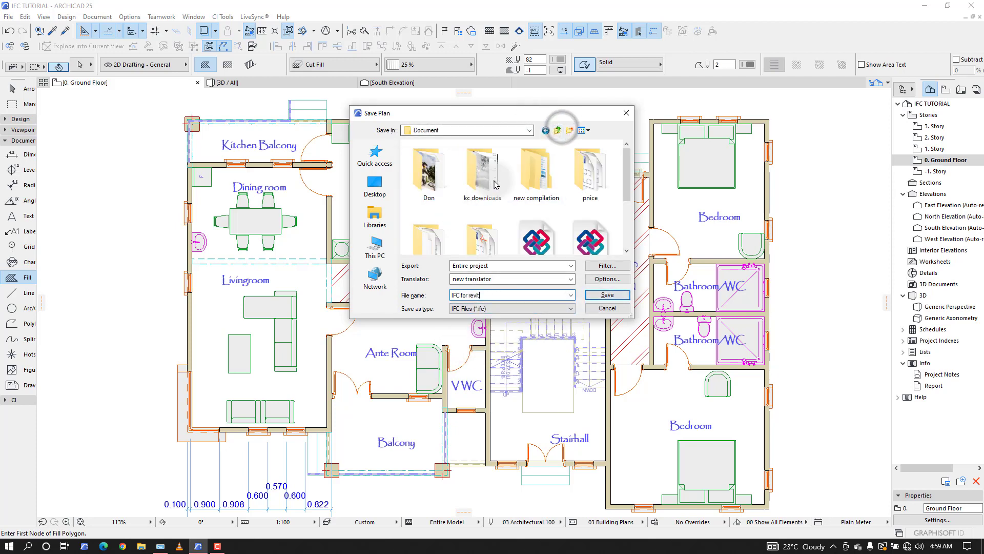
click(617, 297)
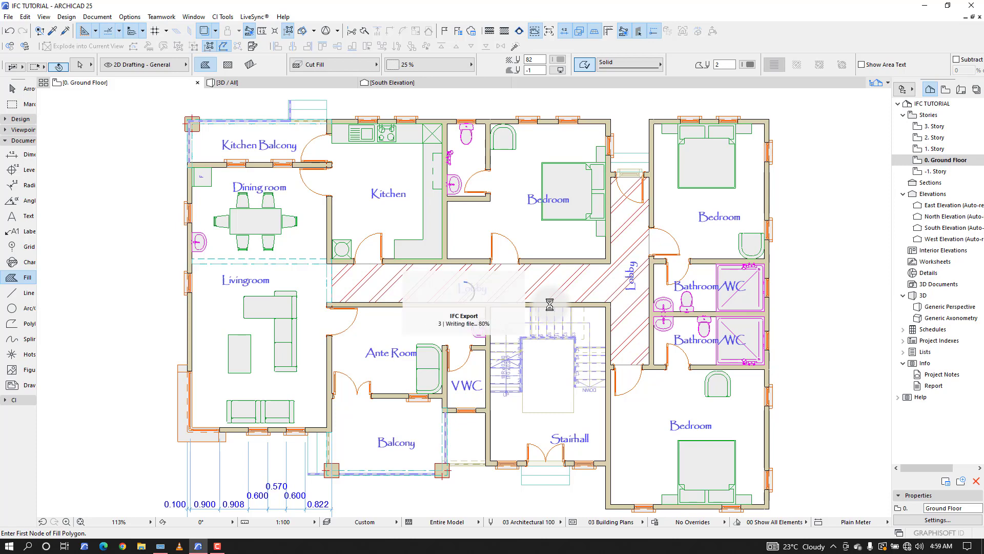
Save the project, minimize ARCHICAD and launch Revit 2018 from the desktop.
scroll(550, 305, down, 2)
scroll(654, 265, up, 1)
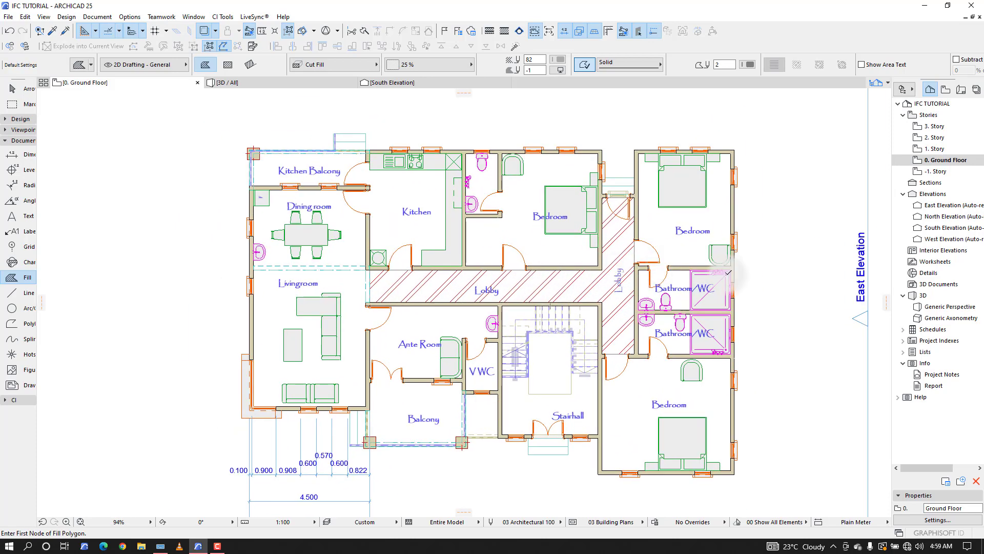
key(ctrl+s)
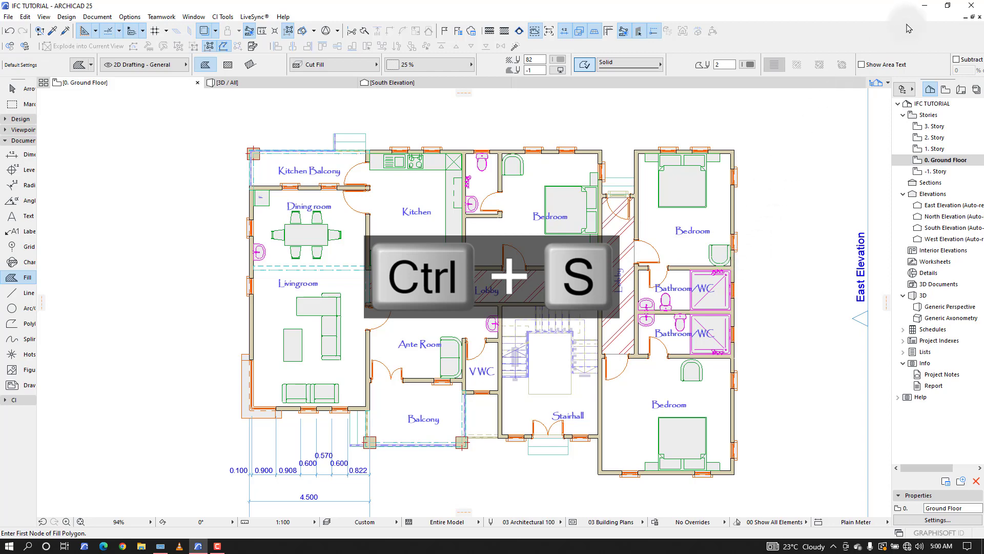
click(924, 6)
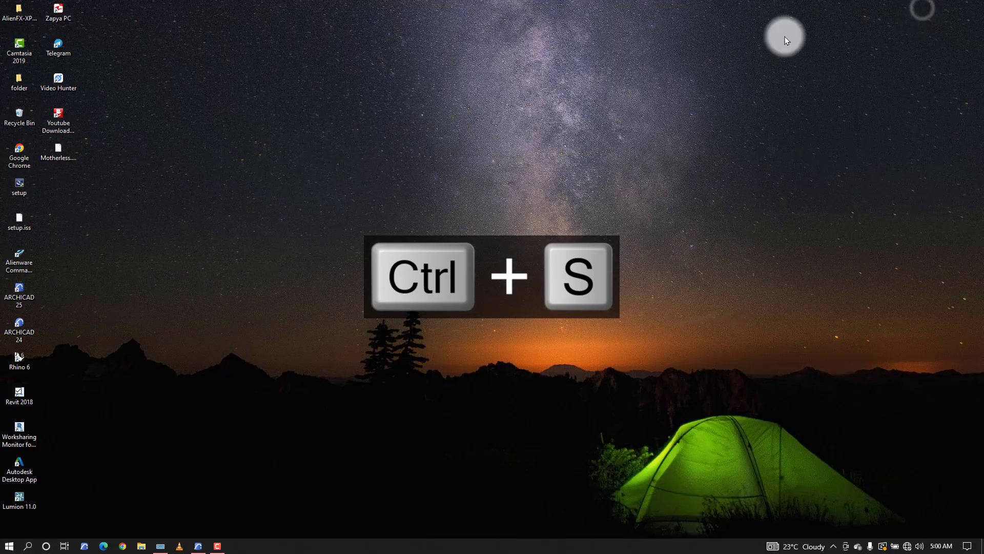
click(25, 402)
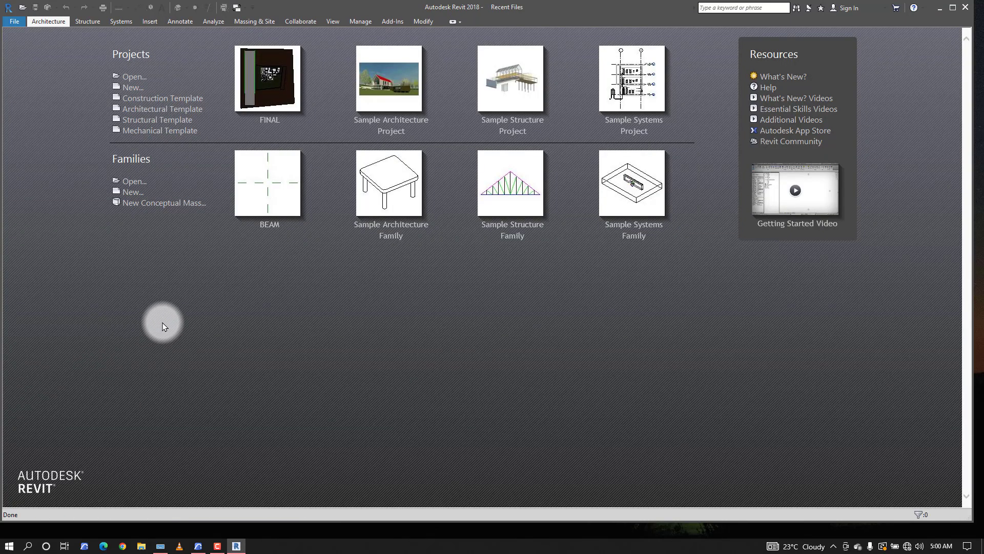
Open the IFC file "IFC for revit.ifc" from the Document folder, keeping AutoJoin Elements and the correction of slightly off-axis lines enabled.
click(14, 22)
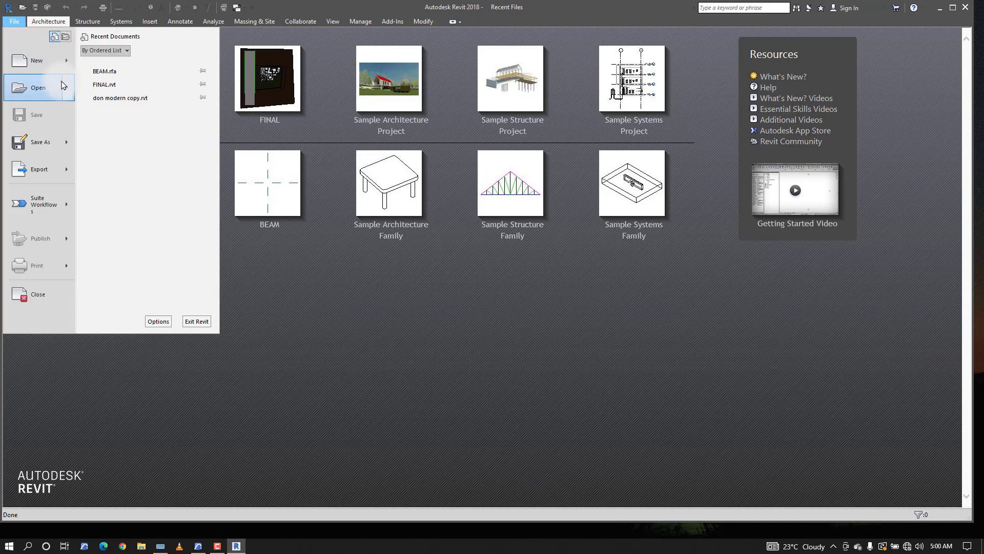
mouse_move(64, 88)
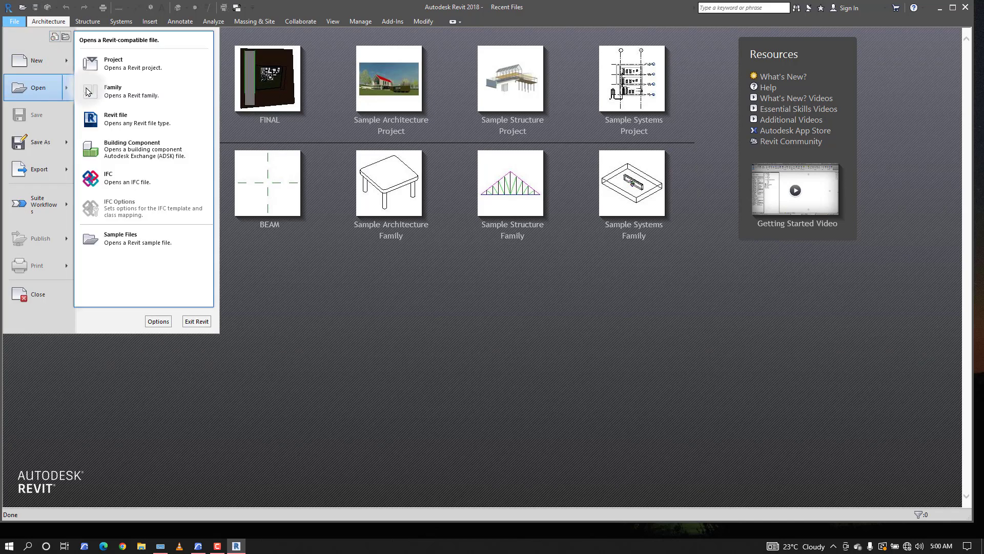
click(113, 180)
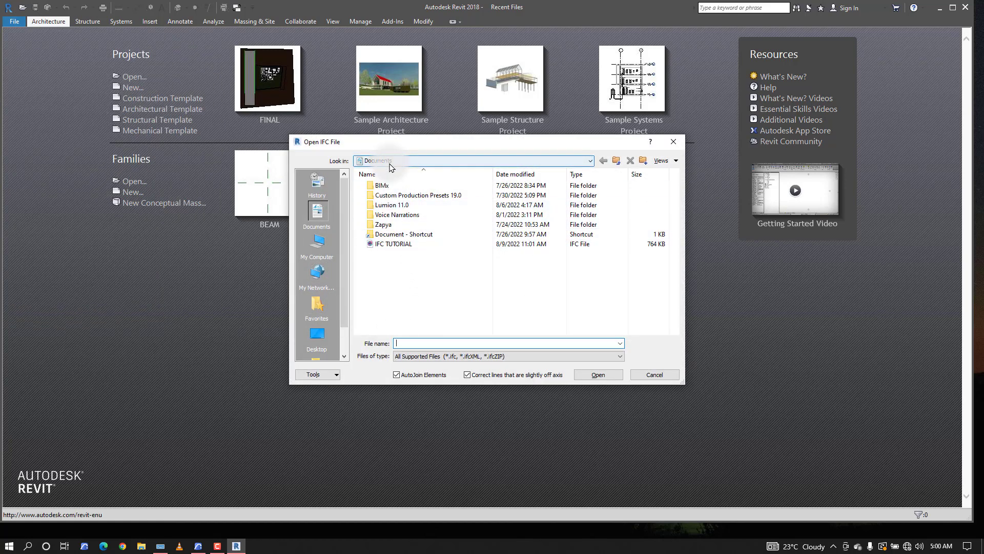
double_click(401, 234)
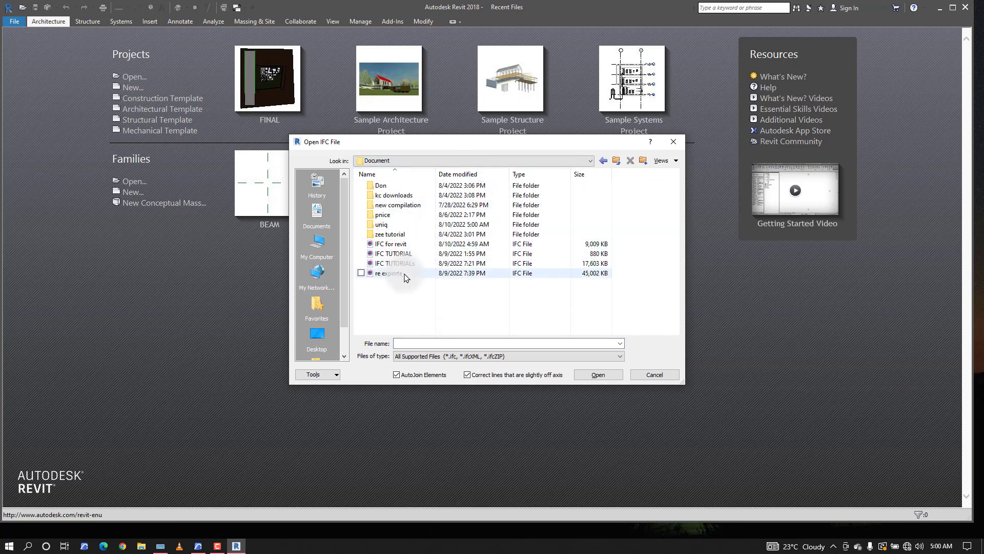
click(424, 249)
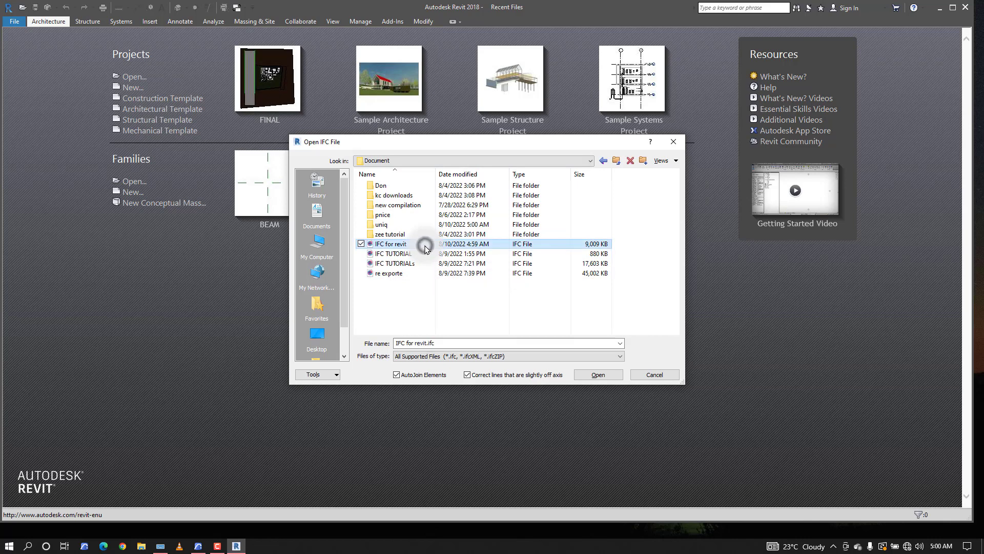
click(396, 375)
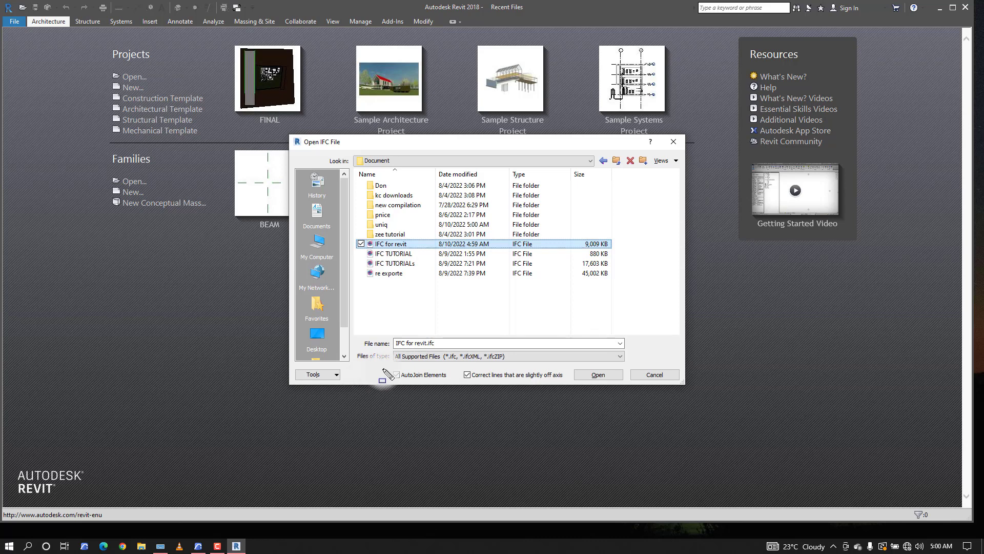
drag(381, 367, 490, 388)
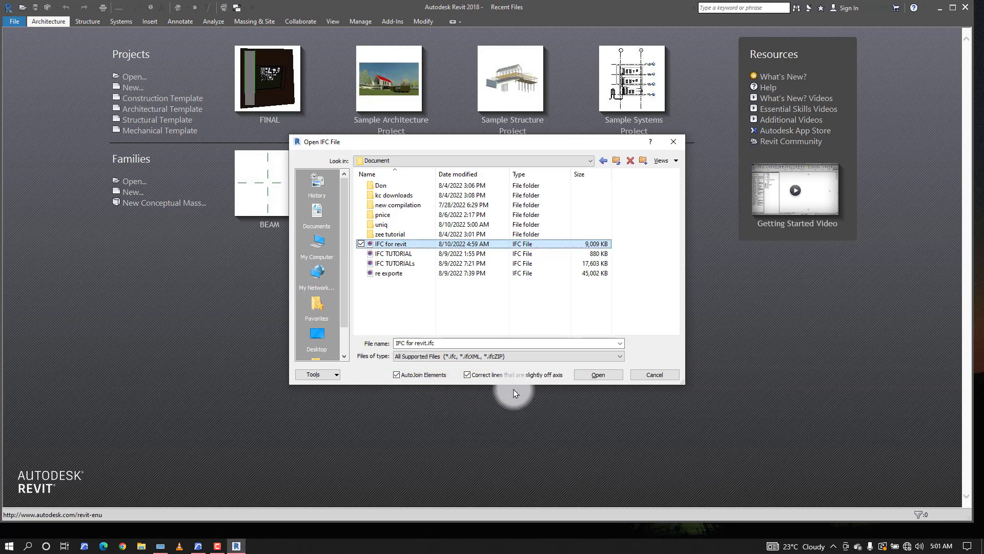
click(609, 374)
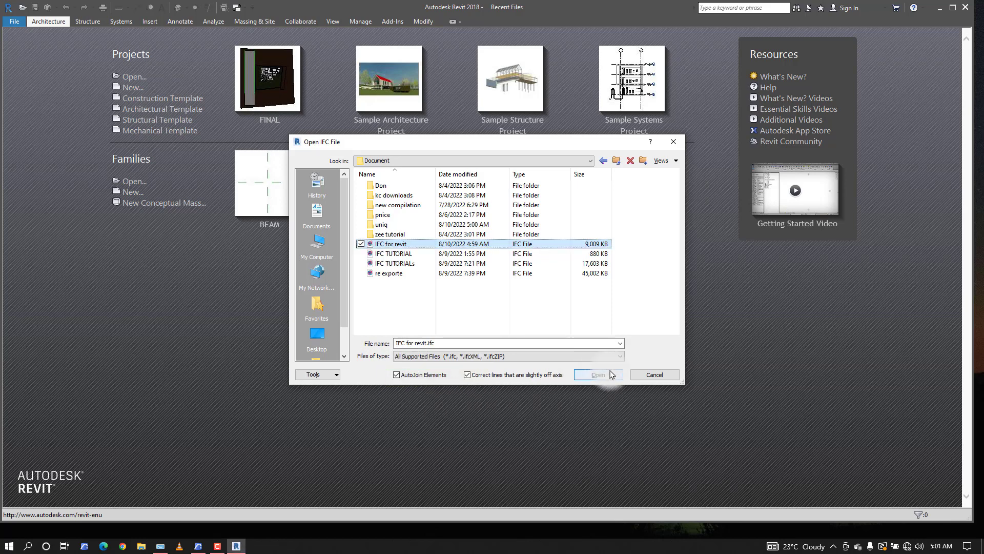
click(596, 379)
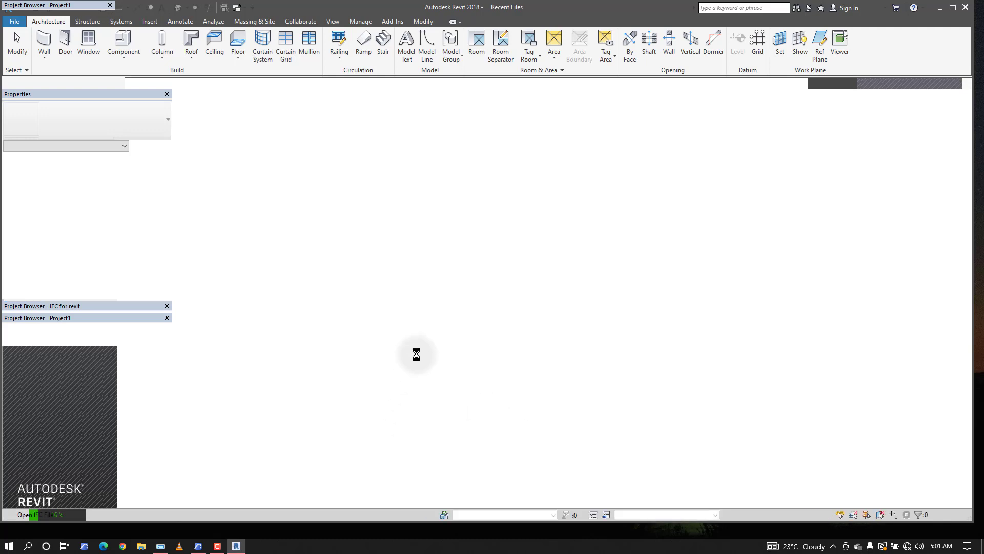
Open Task Manager and inspect the computer's performance while the IFC file loads.
right_click(403, 549)
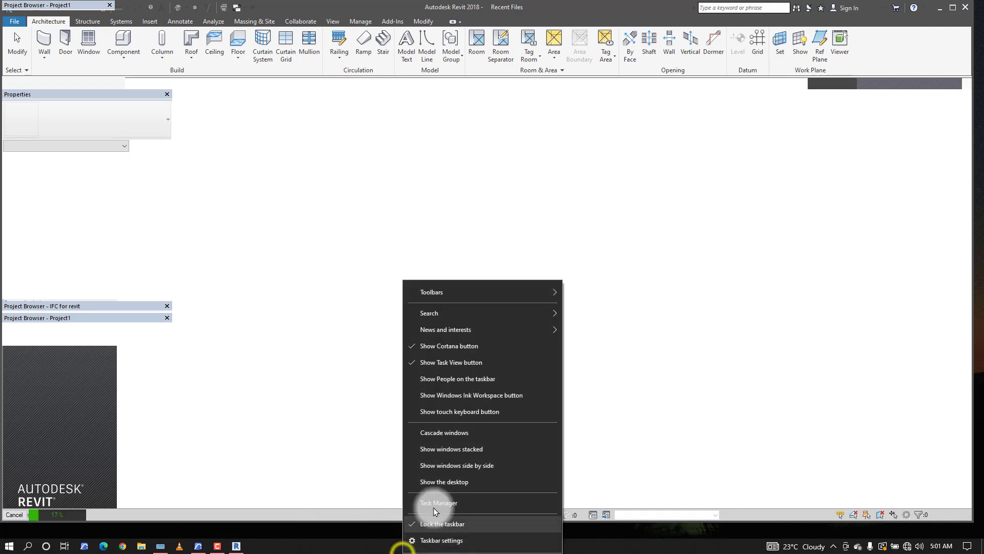
click(435, 493)
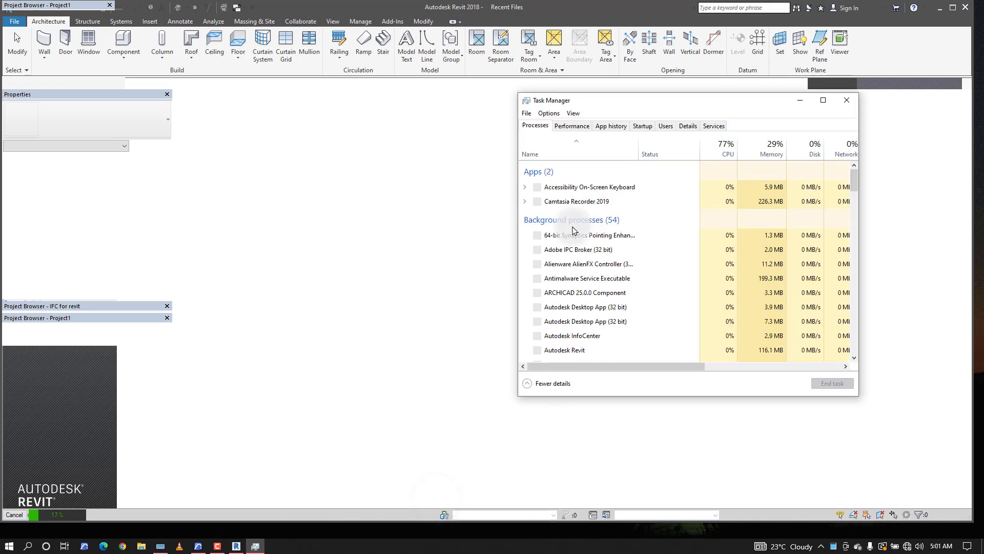
click(572, 125)
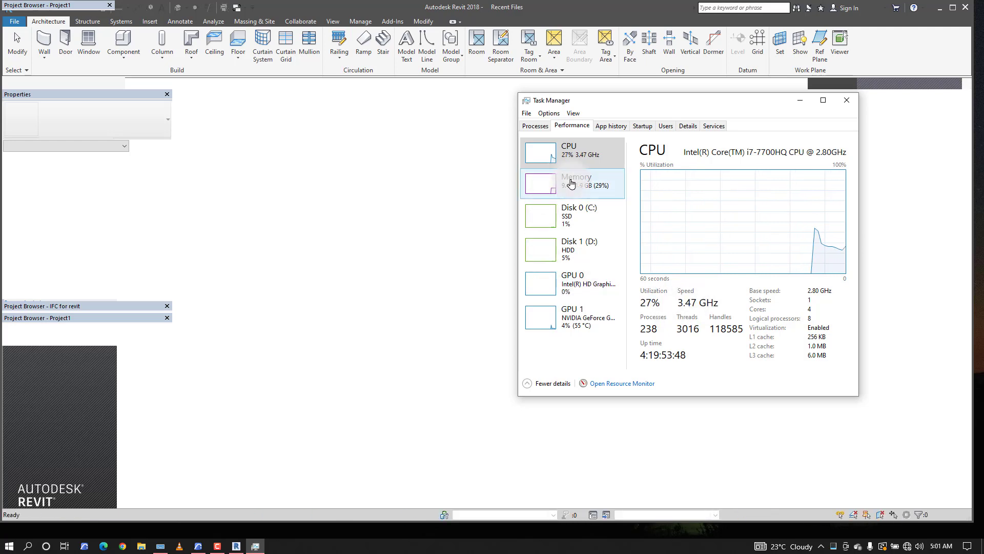
Close Task Manager and resolve the join error by unjoining the elements so the IFC import can finish.
click(841, 105)
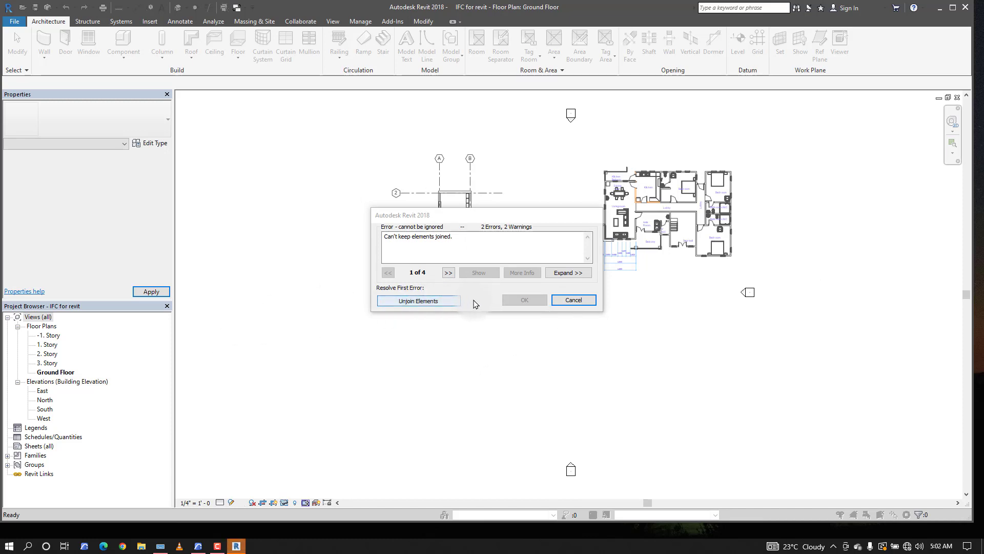
click(420, 299)
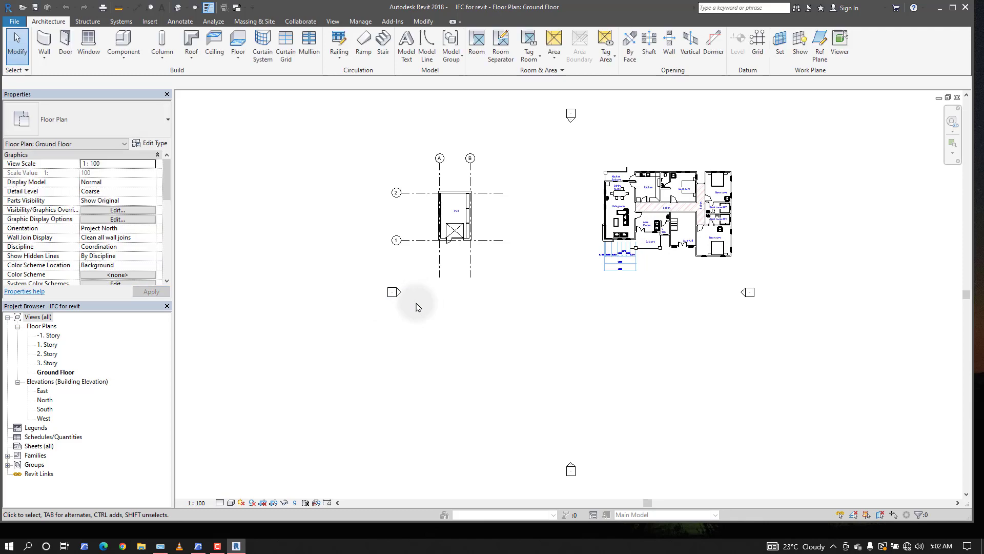
Try to stretch the lobby's hatched filled region into the living room and undo the change.
scroll(735, 195, up, 5)
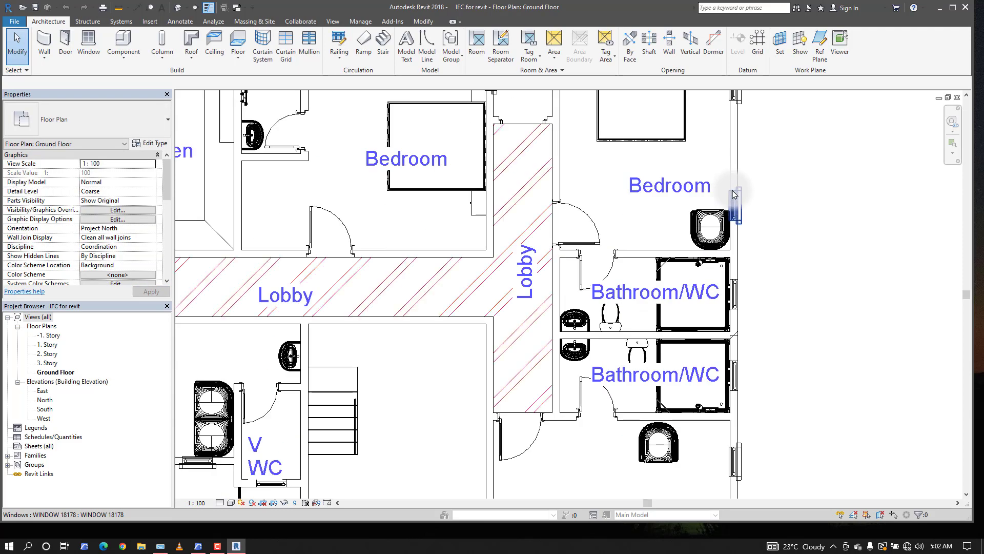
scroll(735, 195, down, 5)
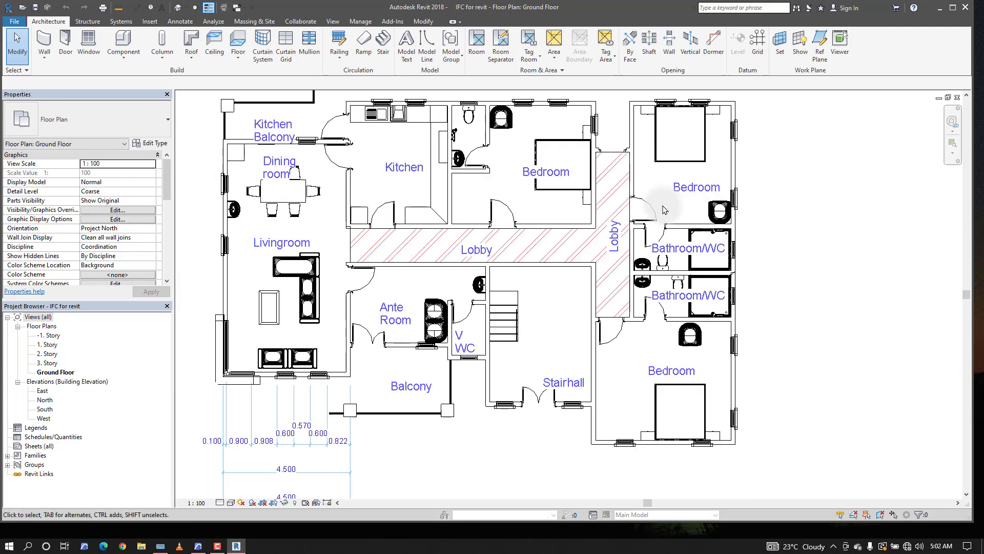
click(624, 176)
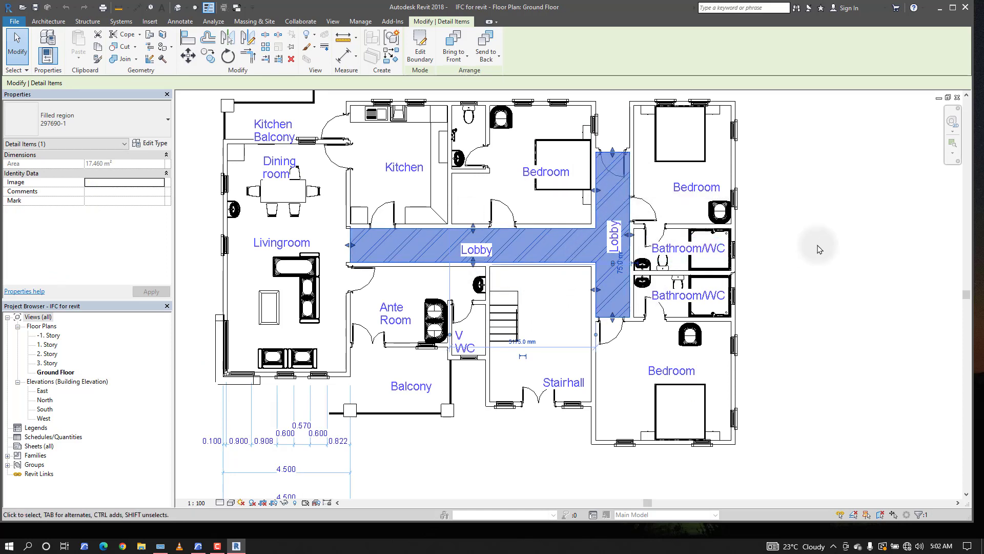
drag(346, 246, 277, 246)
key(ctrl+z)
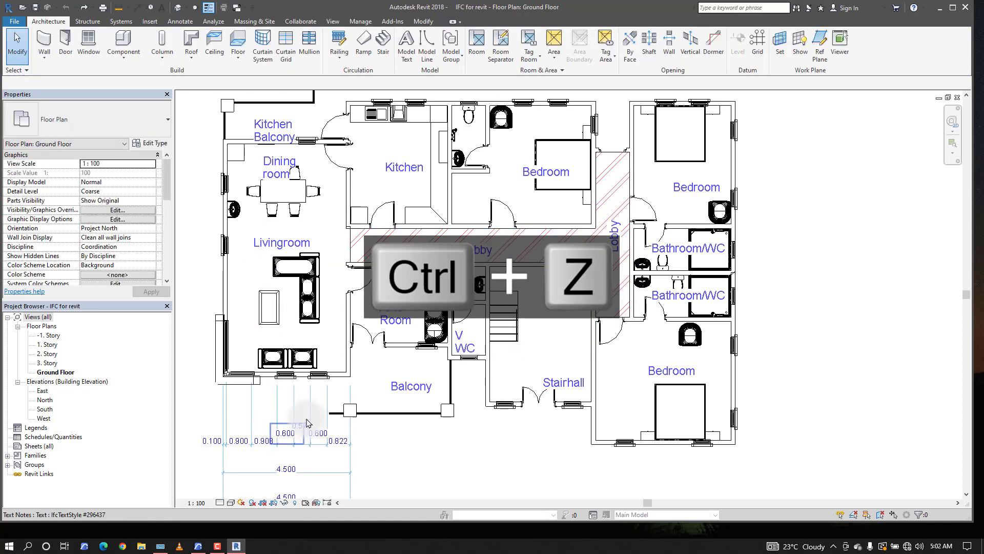
Examine the wall between the stairhall and bedroom, then the imported rooms and furniture in the Ground Floor plan.
click(592, 360)
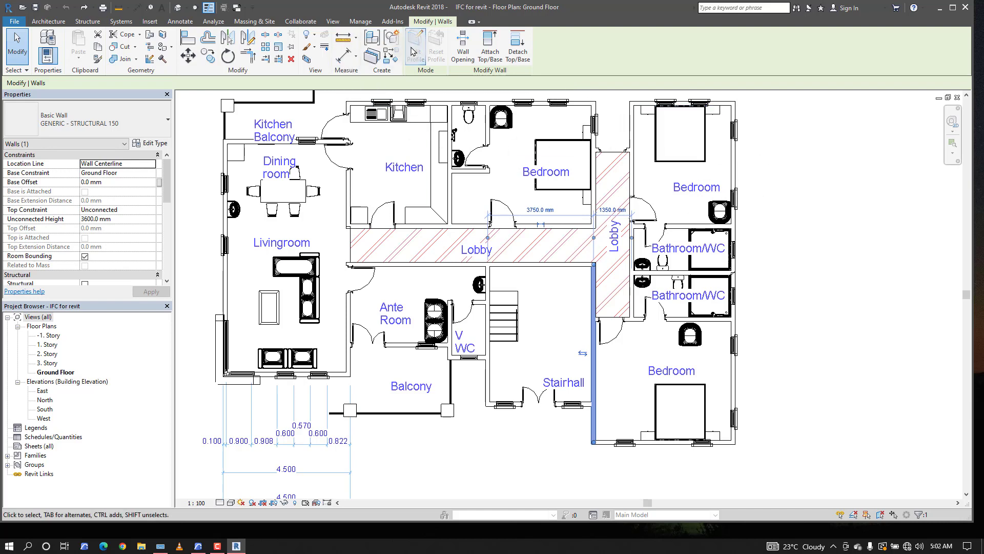
click(811, 206)
scroll(661, 248, down, 2)
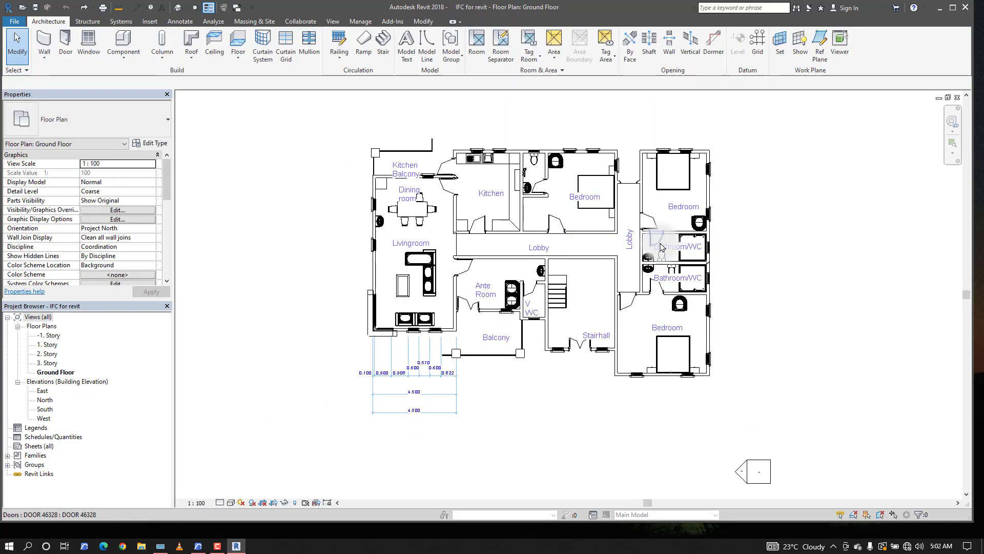
scroll(392, 322, up, 7)
scroll(392, 322, down, 3)
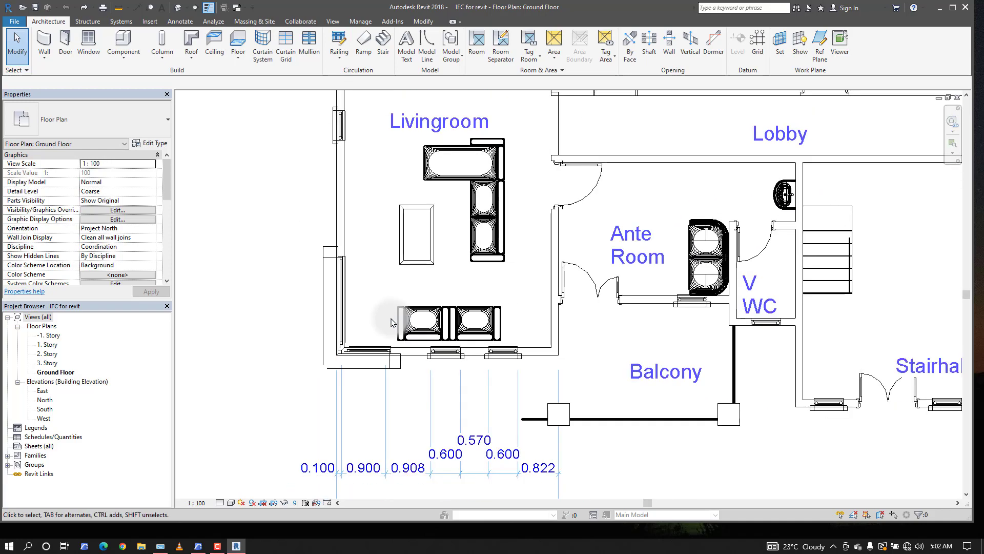
scroll(528, 266, down, 3)
scroll(582, 259, up, 4)
scroll(551, 253, down, 3)
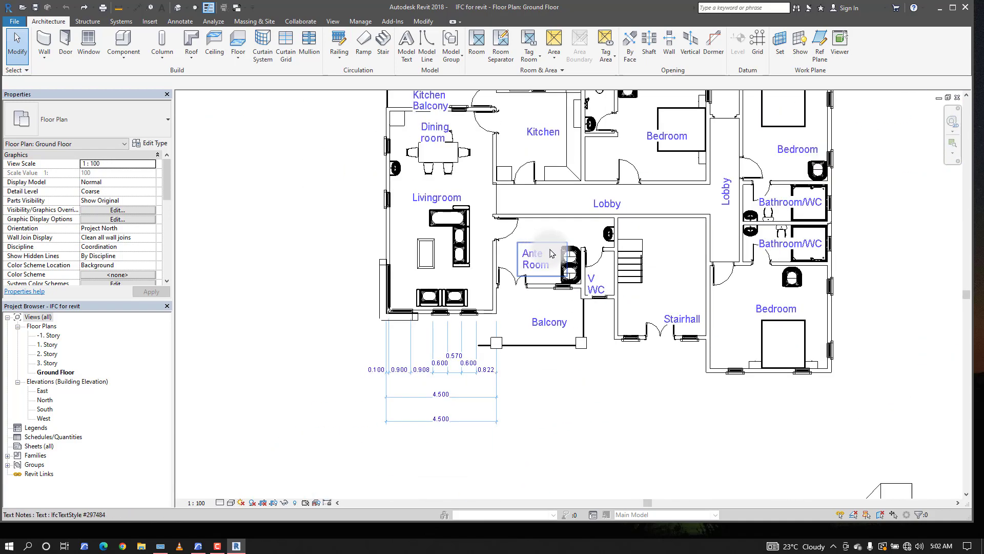
scroll(551, 253, up, 4)
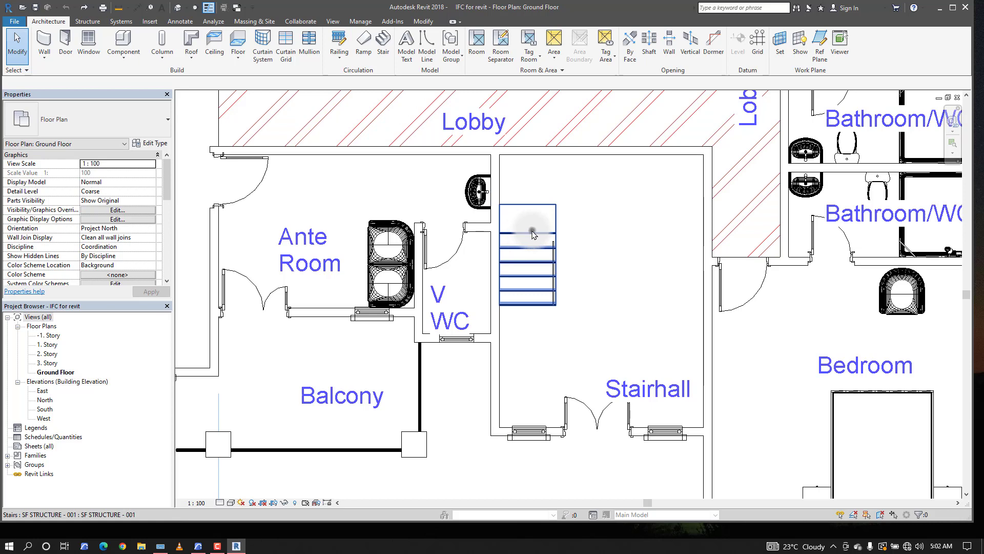
Inspect the imported stair in the stairhall and the detached Hall building with its grid lines.
click(533, 235)
scroll(594, 314, down, 4)
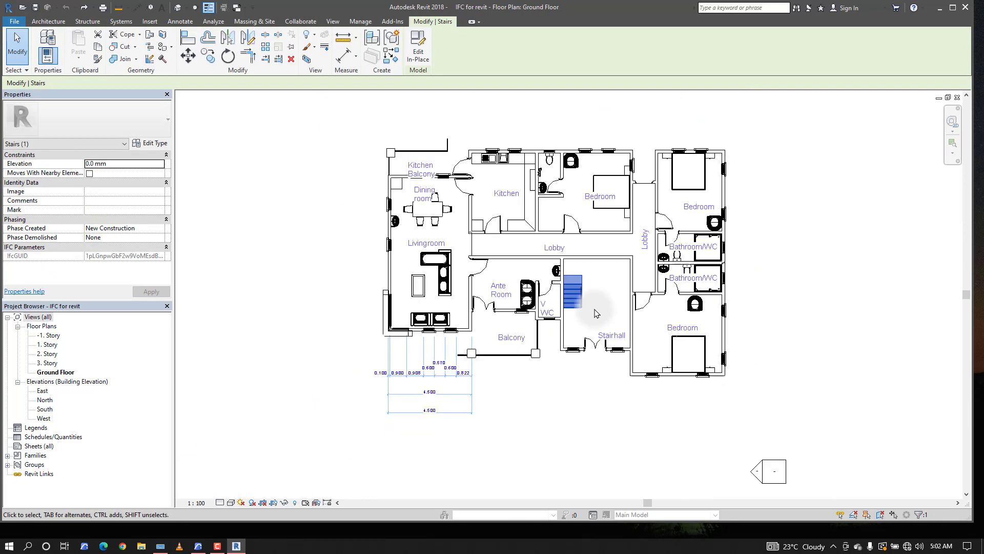
scroll(446, 340, down, 3)
click(439, 341)
scroll(264, 264, up, 5)
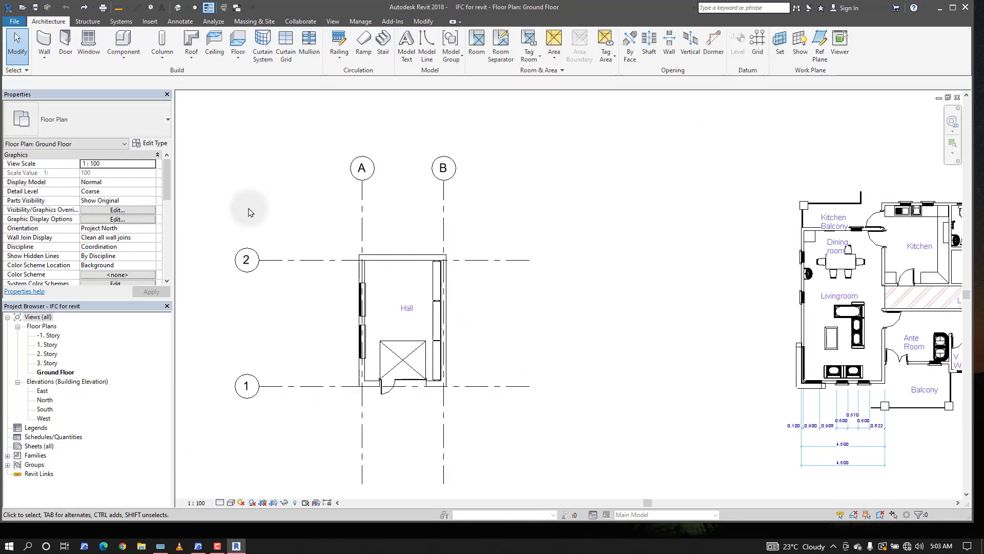
click(403, 312)
click(318, 321)
scroll(327, 306, down, 1)
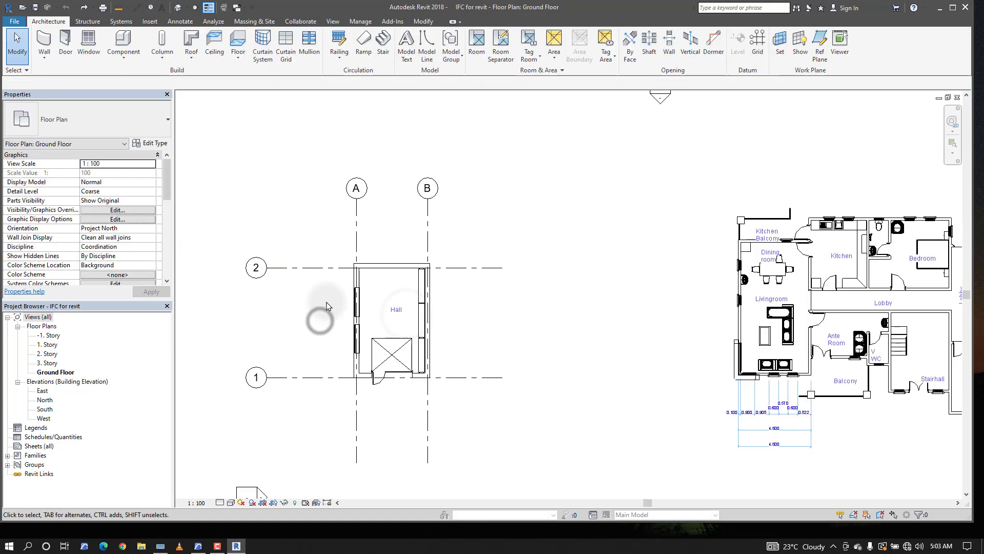
scroll(326, 306, down, 5)
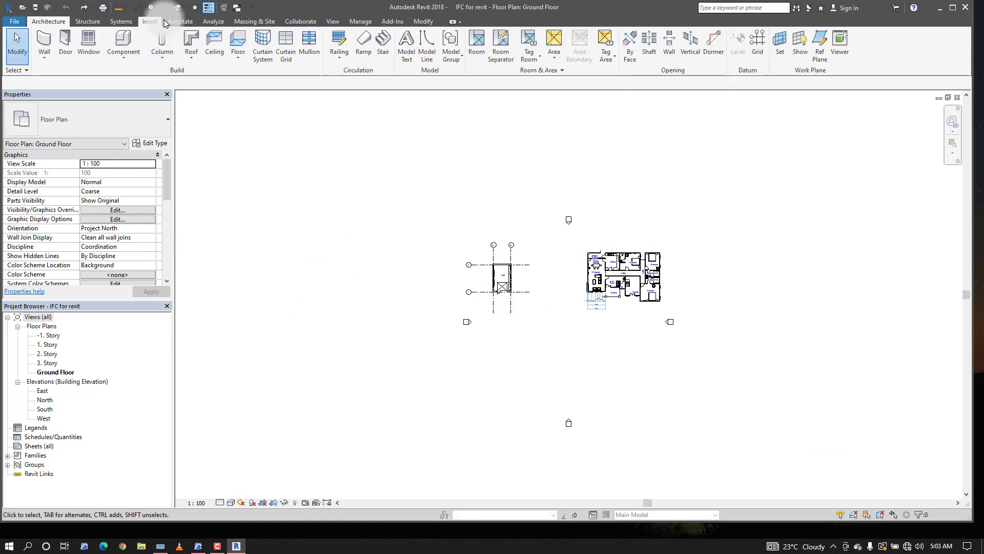
Open the default 3D view and examine the main building's corner window and the dimension lines from several angles.
click(175, 8)
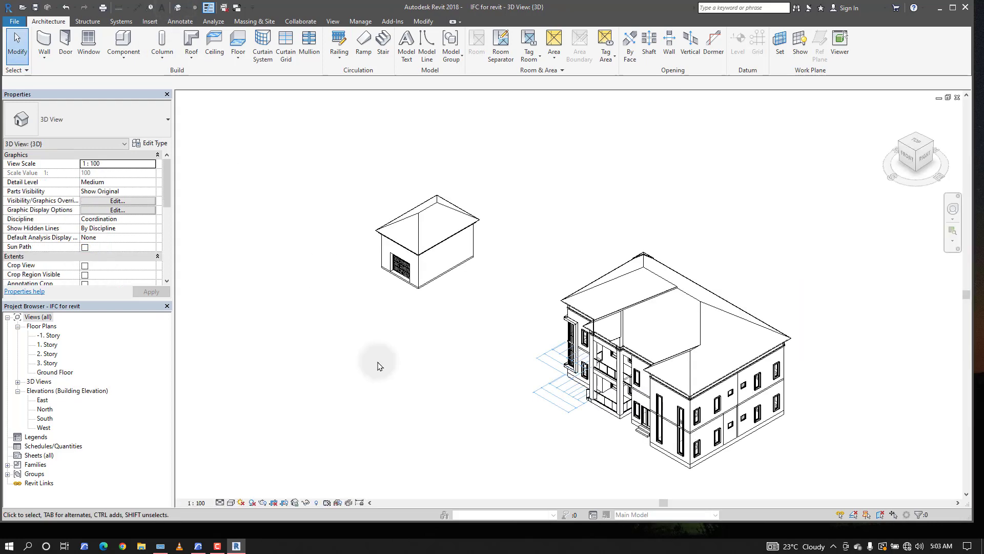
shift+middle_drag(387, 369, 589, 209)
scroll(644, 348, up, 3)
scroll(645, 348, up, 2)
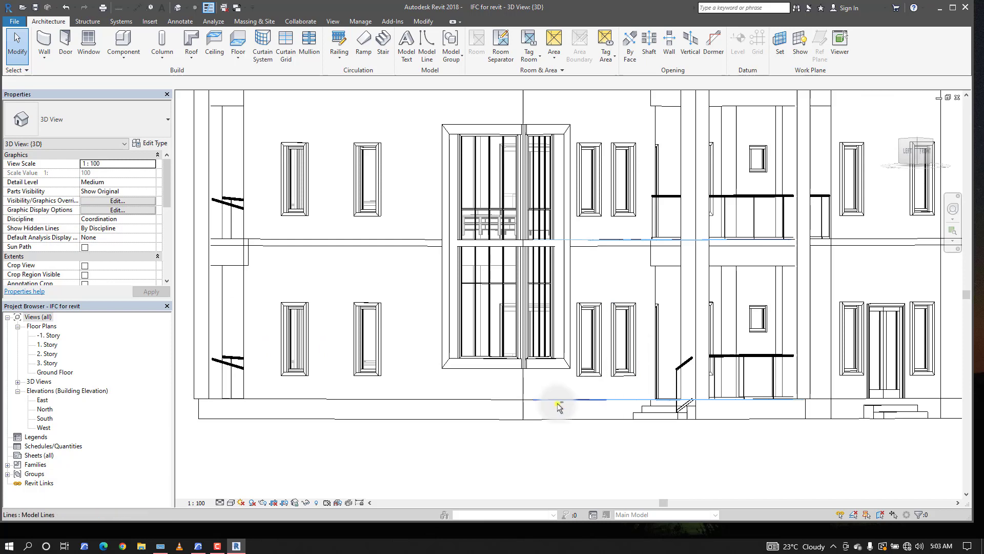
shift+middle_drag(564, 402, 576, 490)
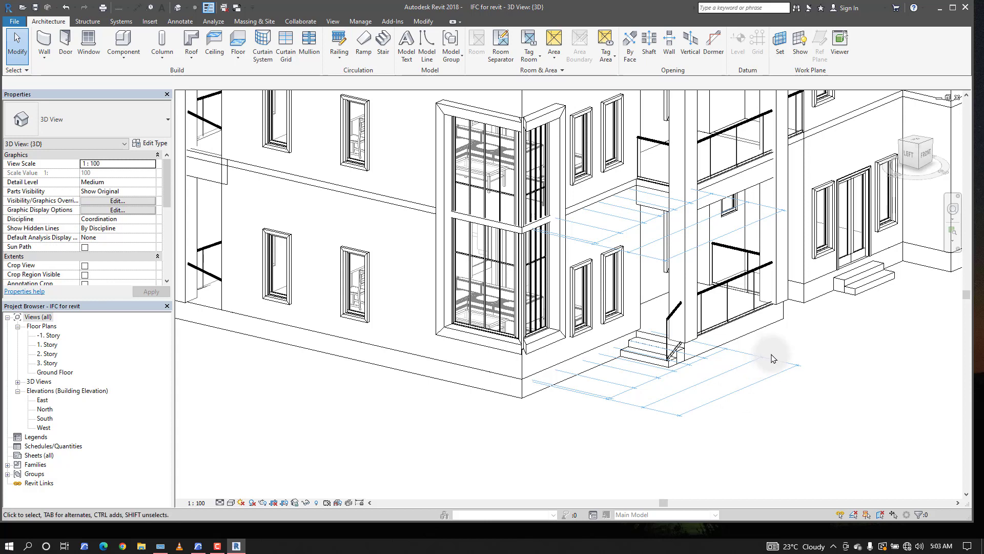
shift+middle_drag(571, 429, 508, 431)
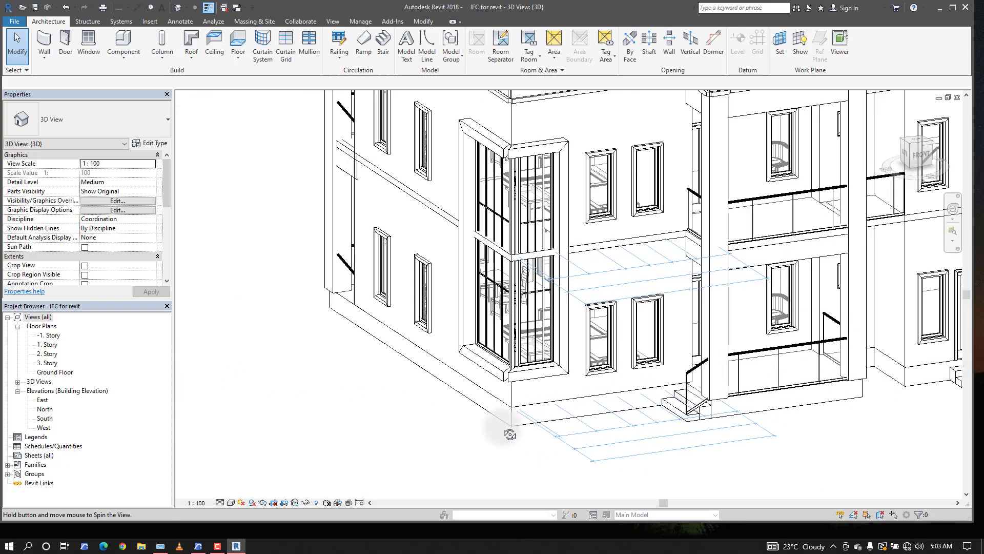
scroll(507, 431, down, 5)
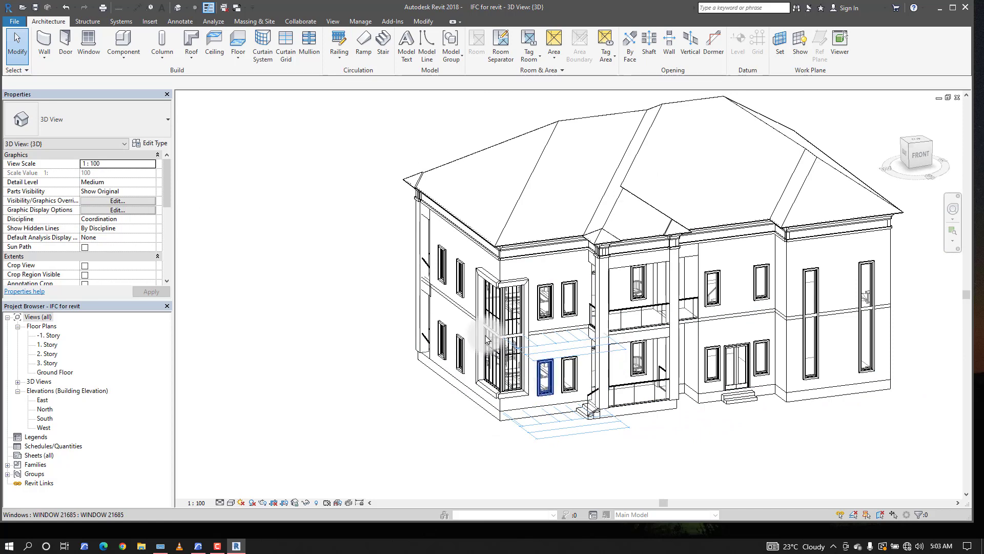
Inspect where the frames of the two tall corner windows meet at their upper end.
scroll(495, 275, up, 5)
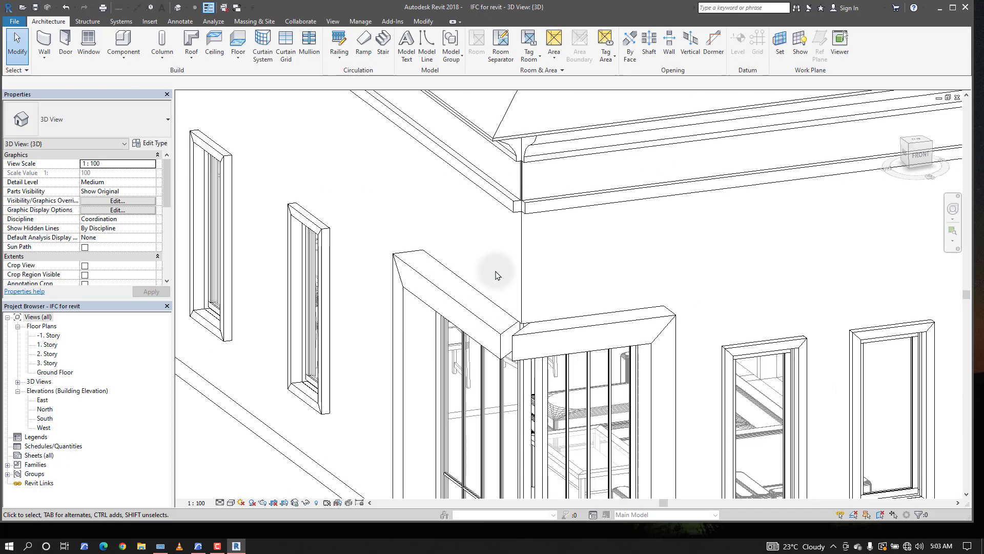
click(501, 336)
scroll(546, 334, down, 3)
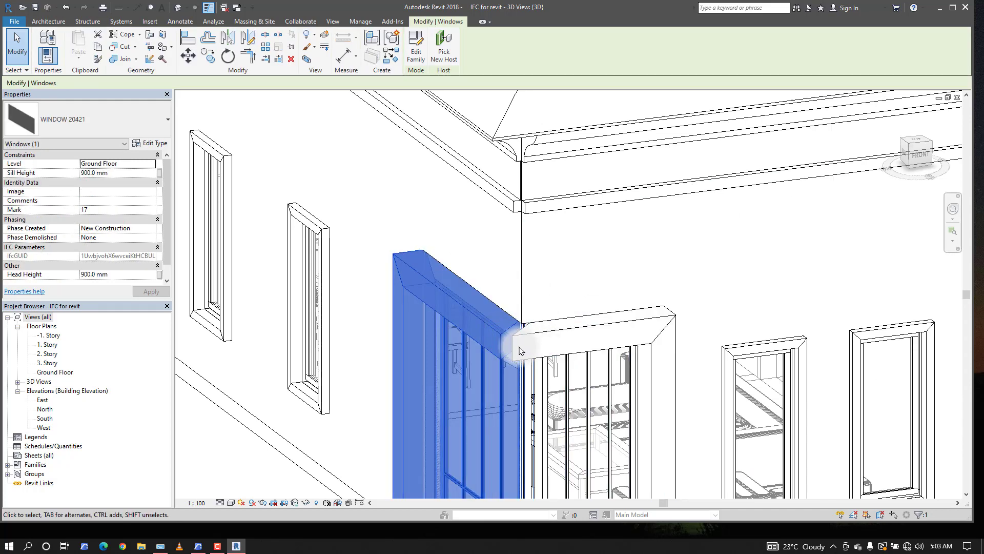
scroll(543, 276, down, 2)
scroll(550, 266, down, 4)
click(546, 417)
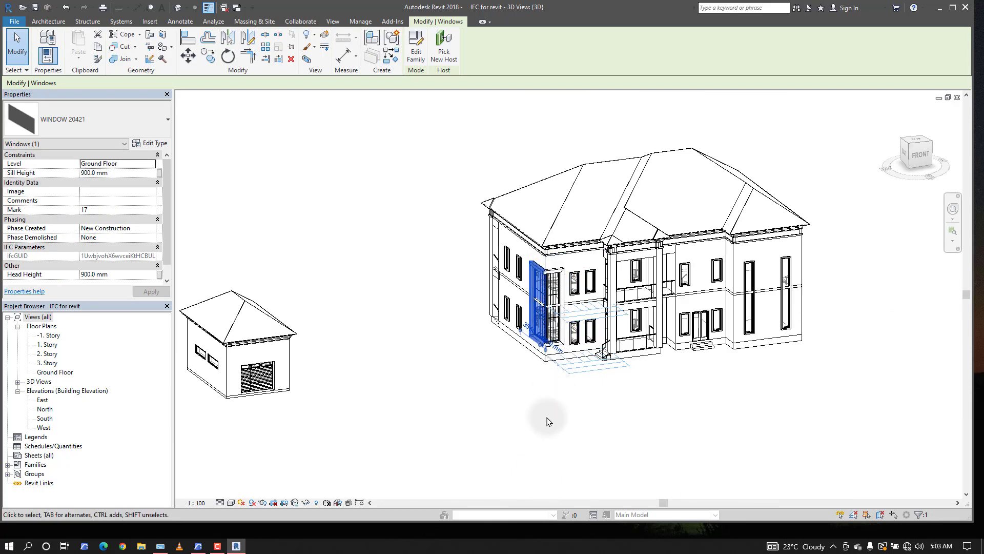
Inspect the lower end of the tall corner windows and check that each is a separate window element.
scroll(535, 290, up, 5)
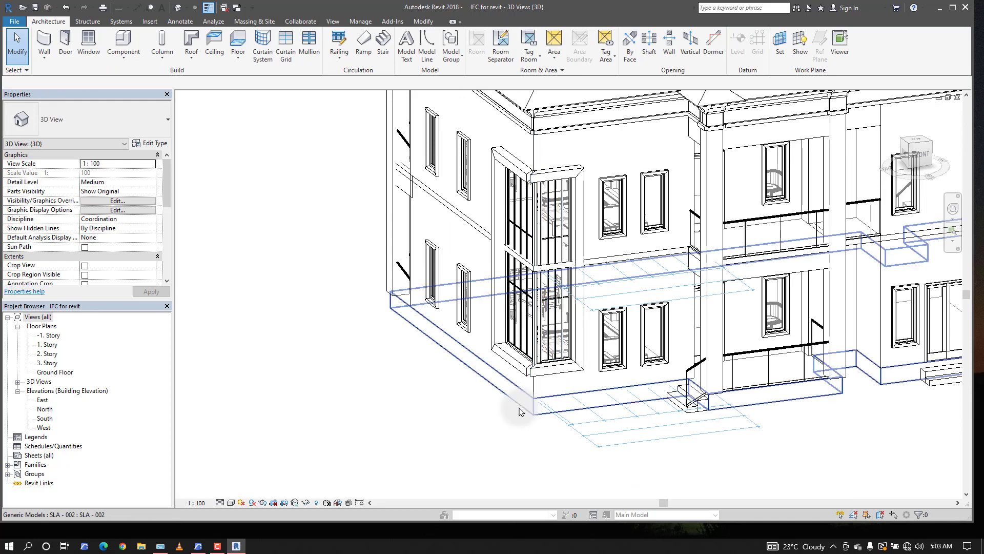
scroll(521, 400, up, 3)
scroll(525, 340, up, 2)
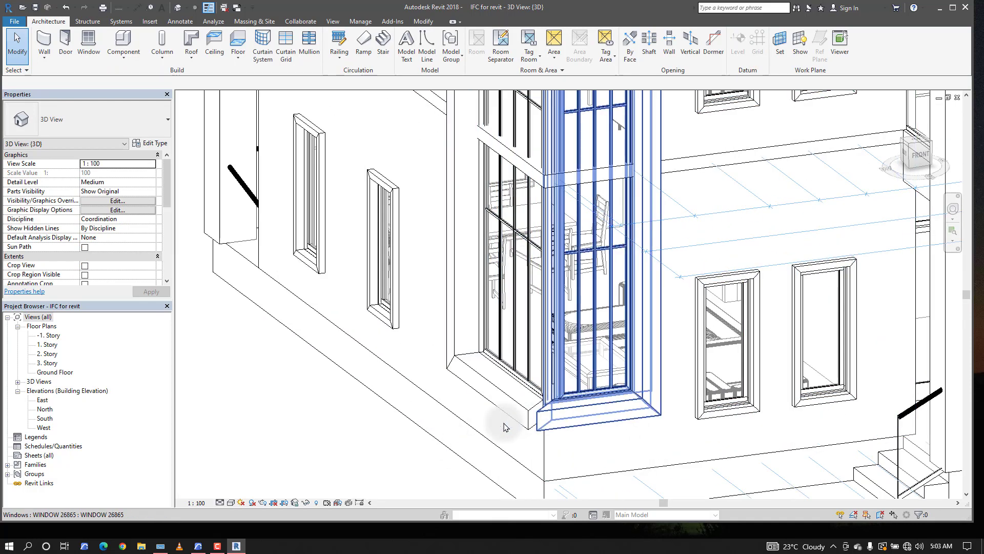
click(578, 240)
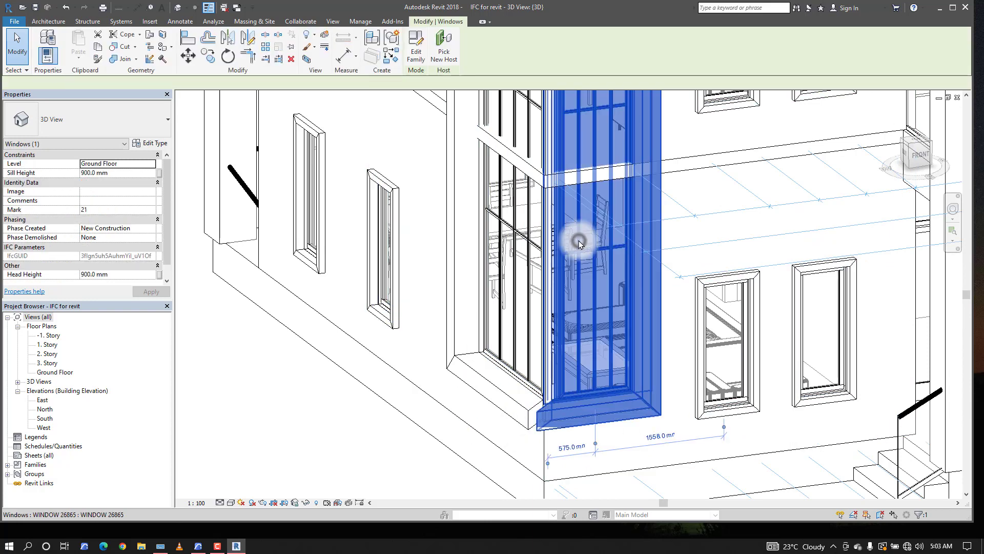
click(451, 280)
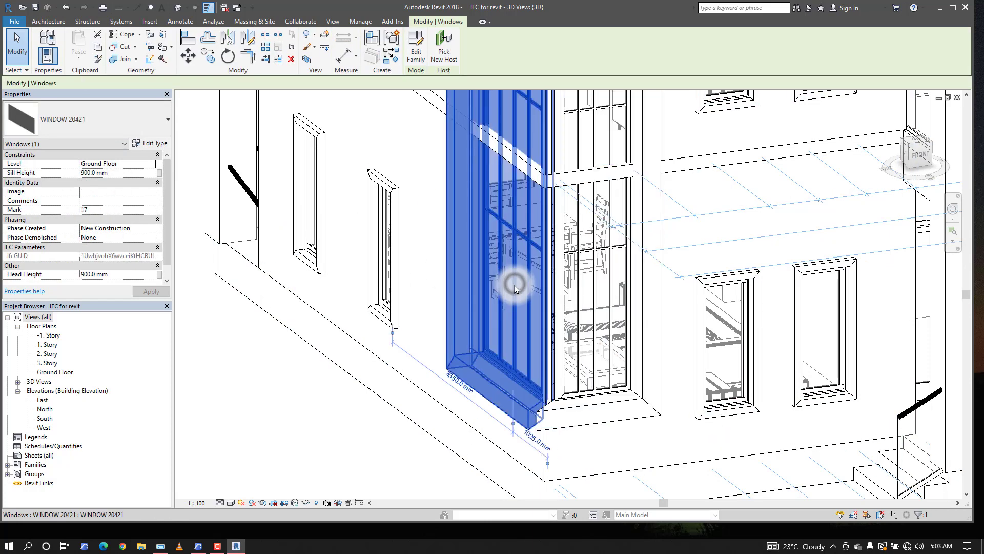
scroll(466, 318, down, 5)
click(302, 305)
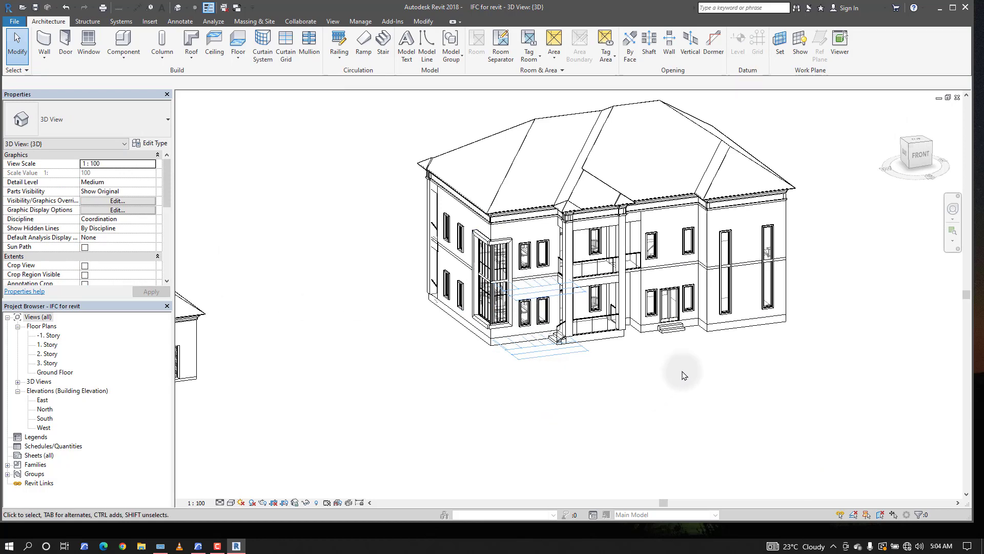
Set the 3D view's visual style to Shaded and examine the front facade and the roof cornice.
scroll(696, 249, up, 5)
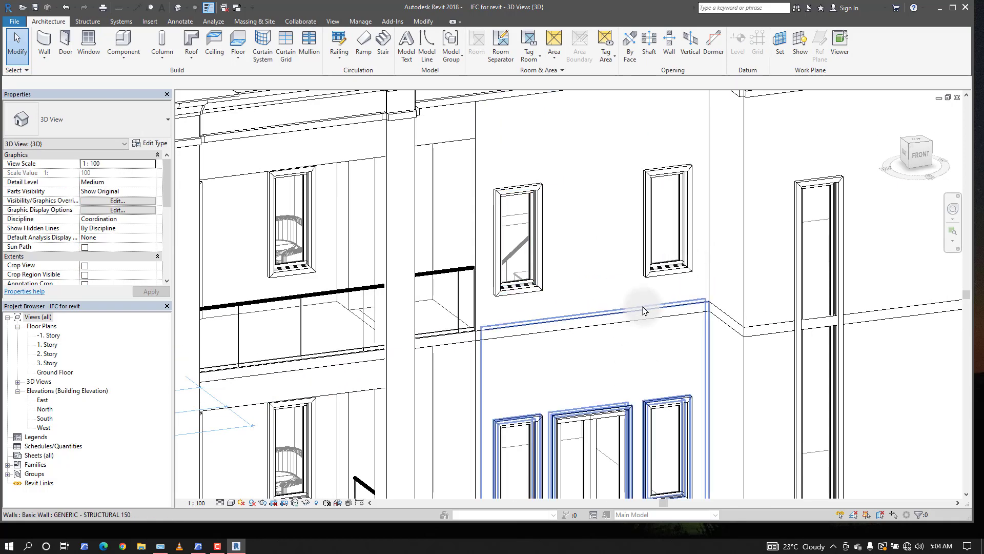
scroll(644, 308, down, 3)
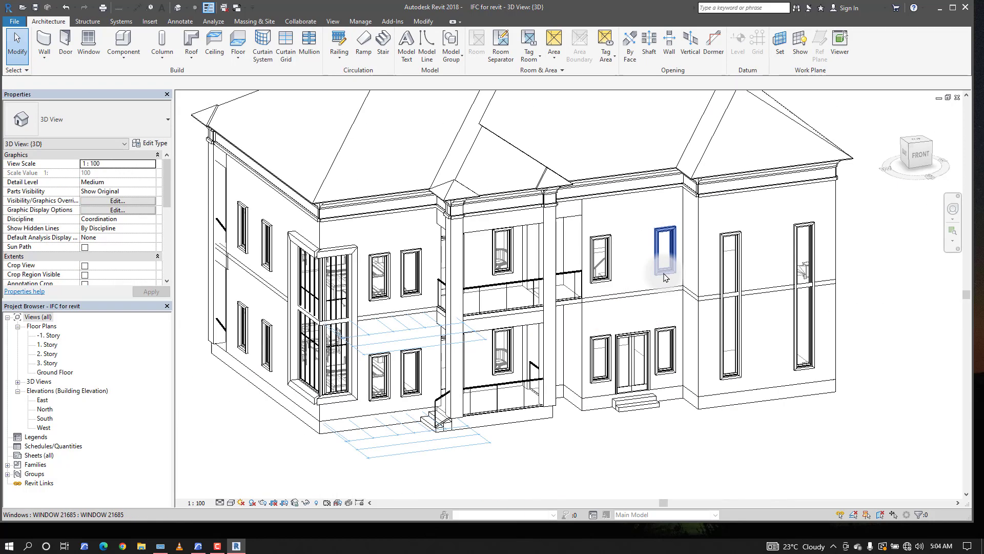
click(228, 502)
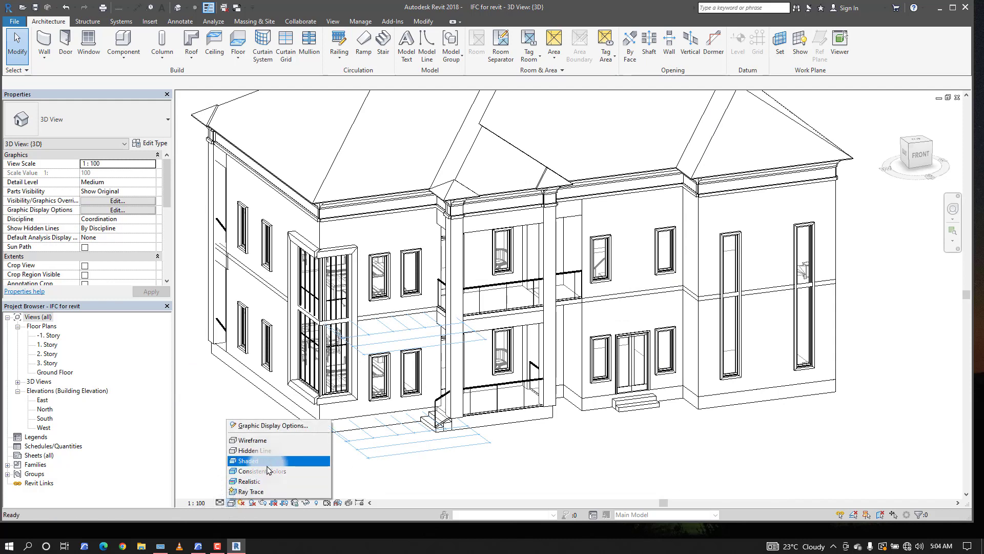
click(267, 467)
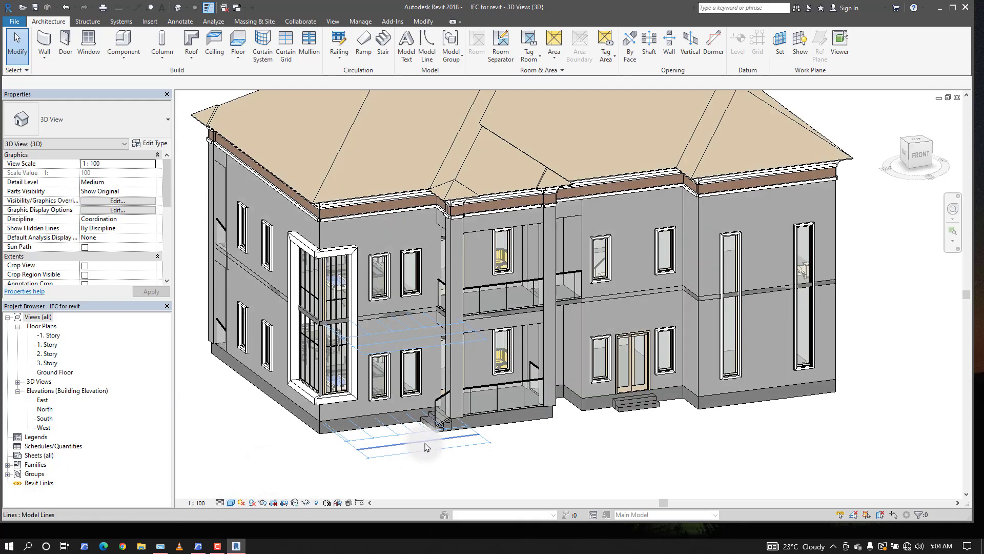
shift+middle_drag(425, 447, 383, 398)
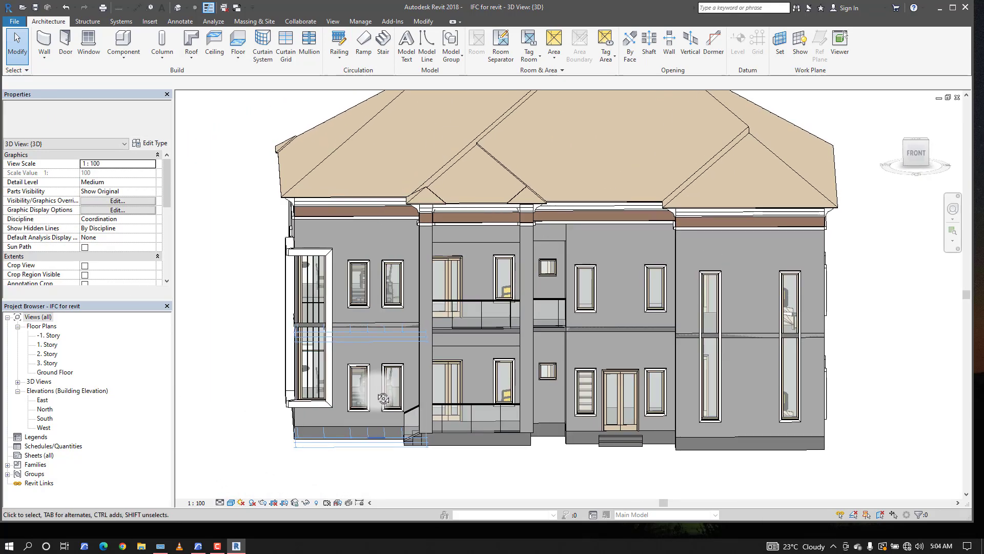
scroll(348, 237, up, 1)
scroll(368, 182, up, 3)
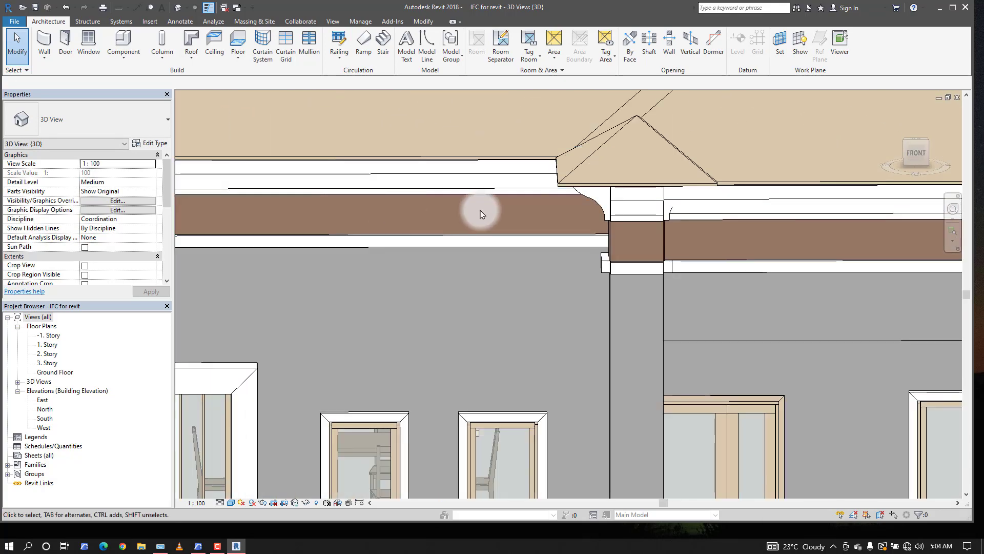
scroll(474, 215, down, 10)
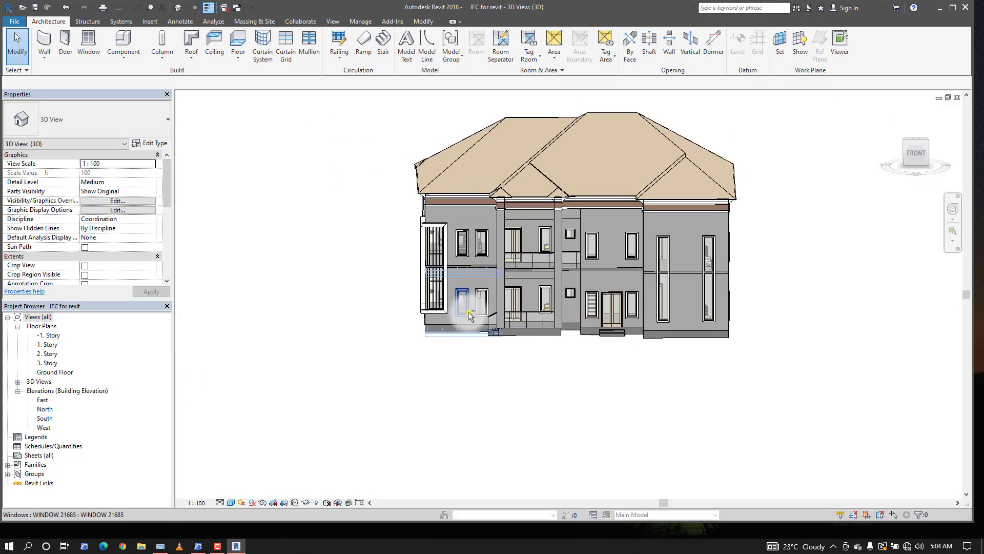
Try the Realistic visual style on the 3D view and examine the main building's roof cornice.
shift+middle_drag(468, 313, 521, 325)
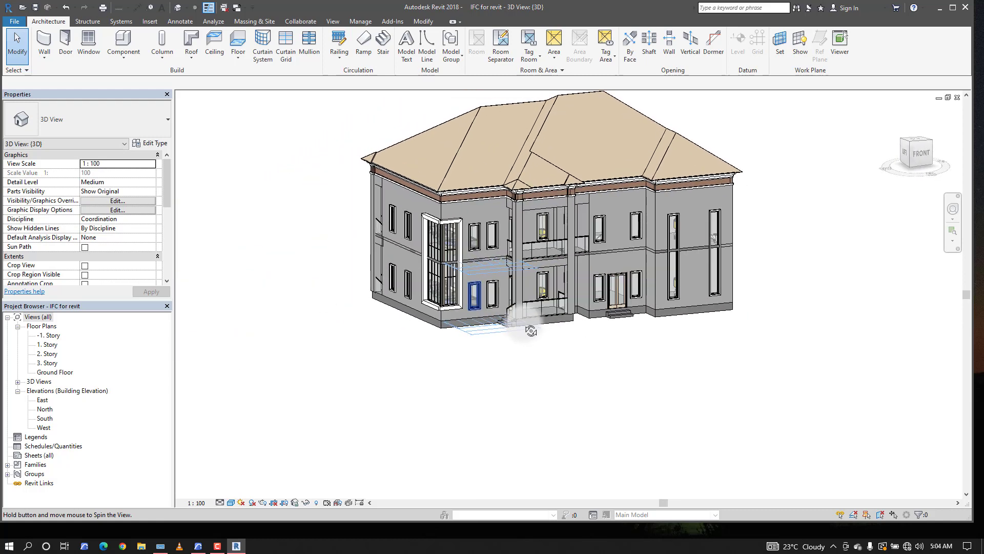
scroll(697, 353, down, 3)
scroll(564, 287, up, 6)
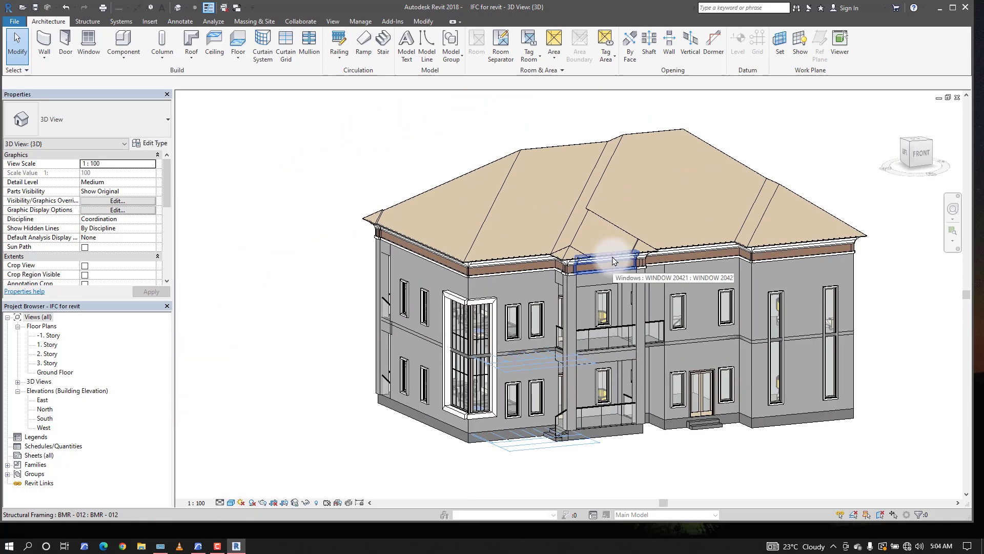
click(231, 502)
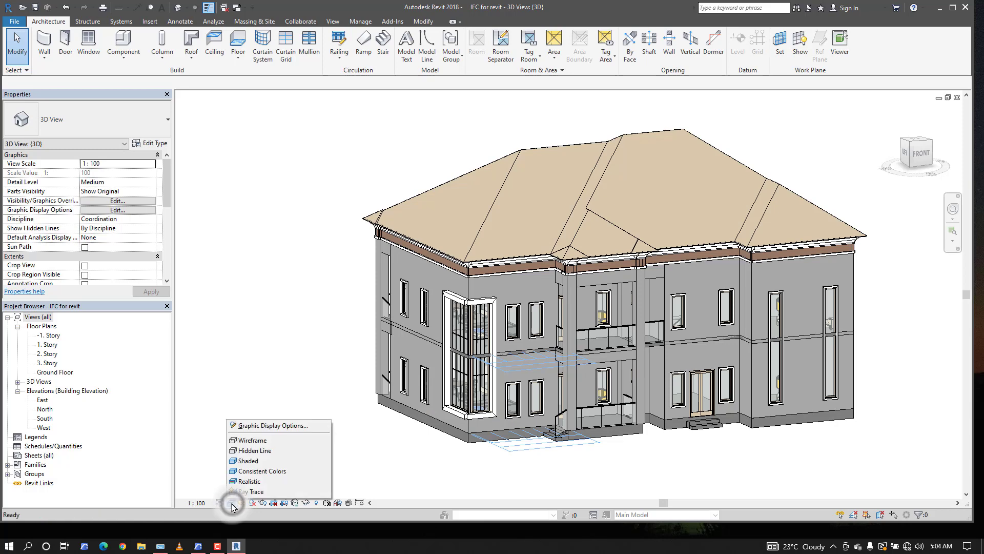
click(264, 489)
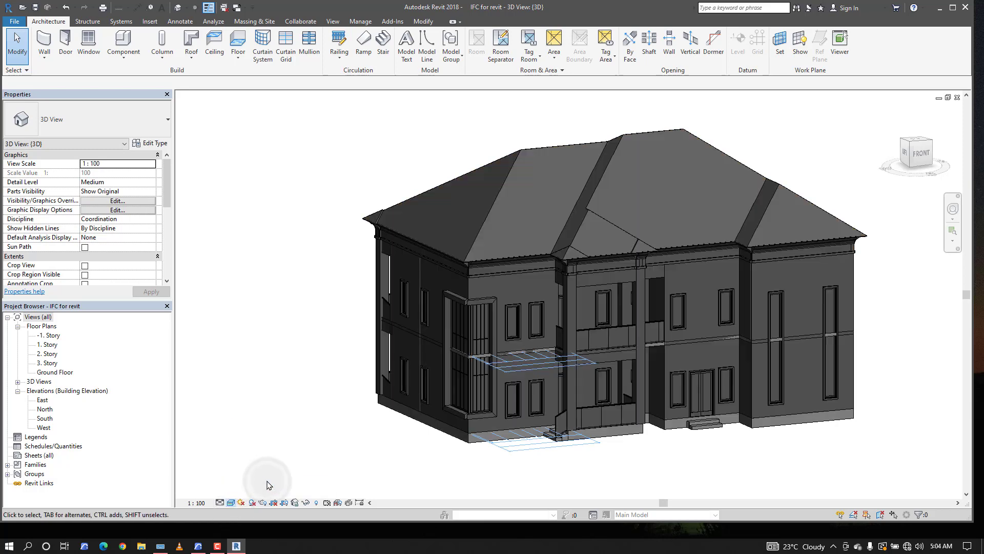
scroll(489, 261, up, 5)
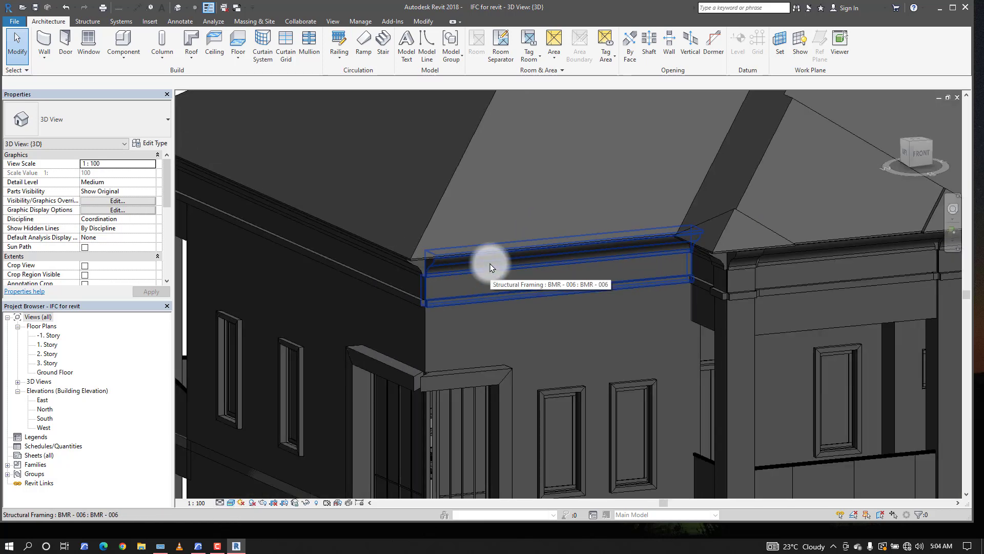
scroll(417, 209, down, 6)
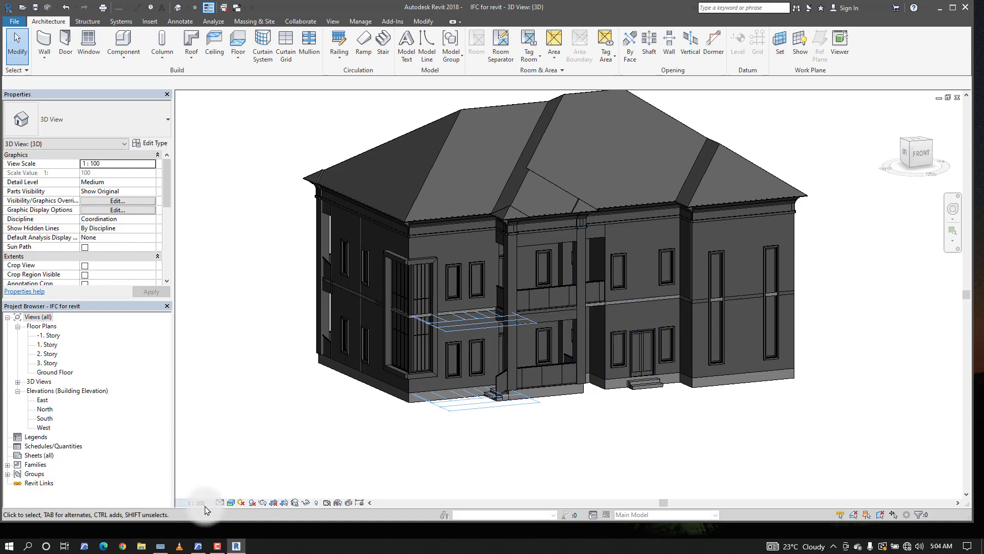
Set the 3D view's visual style to Consistent Colors and examine the garage door and the main building's front.
click(230, 504)
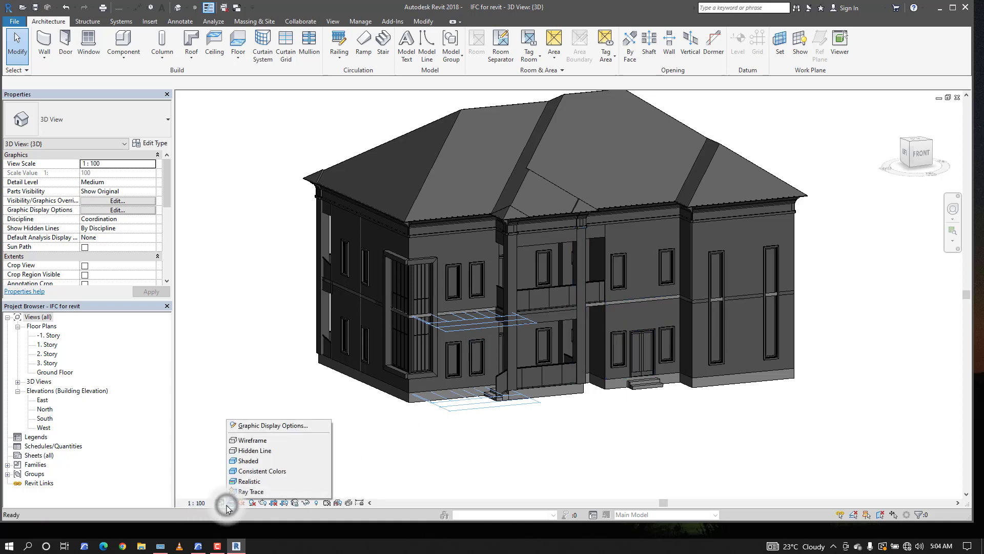
click(268, 470)
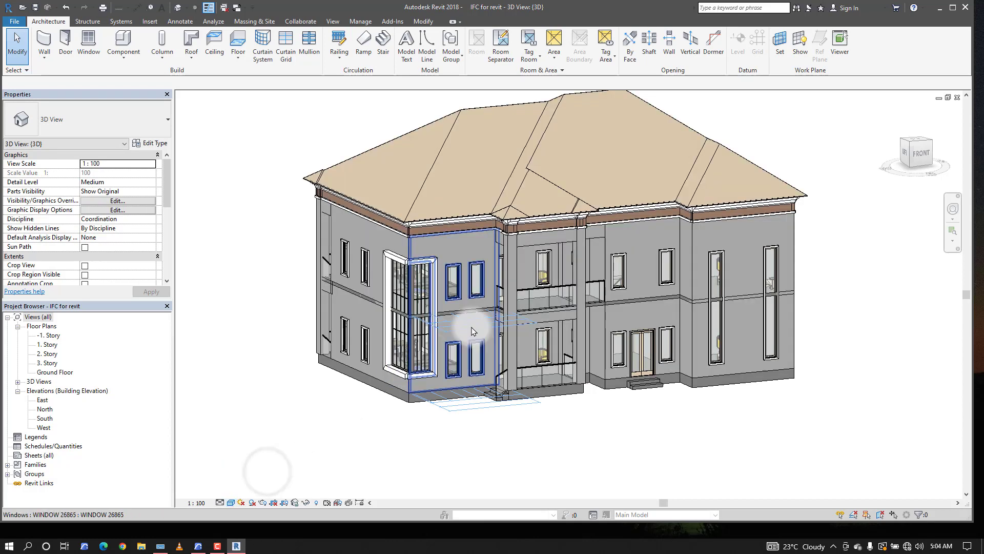
scroll(462, 330, down, 3)
scroll(435, 315, up, 10)
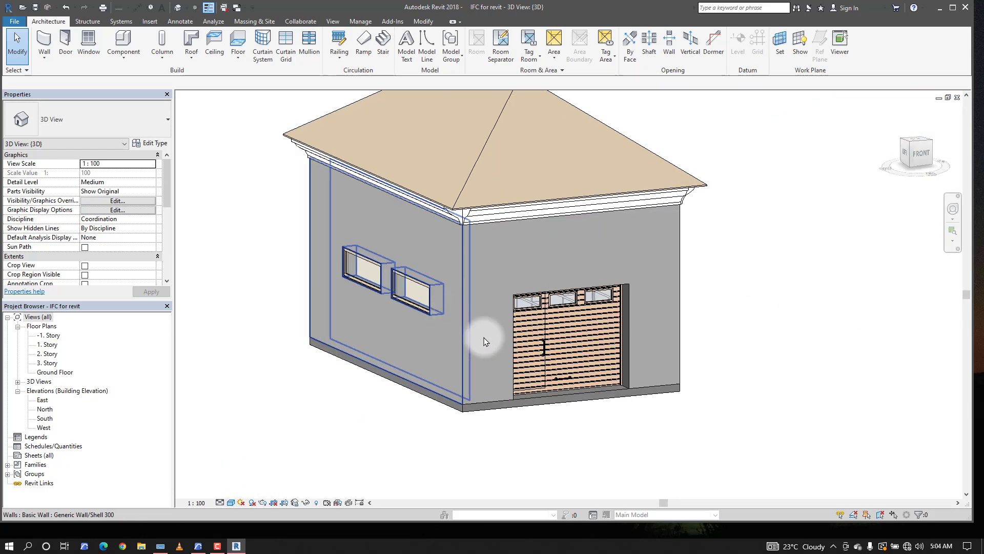
scroll(513, 235, down, 8)
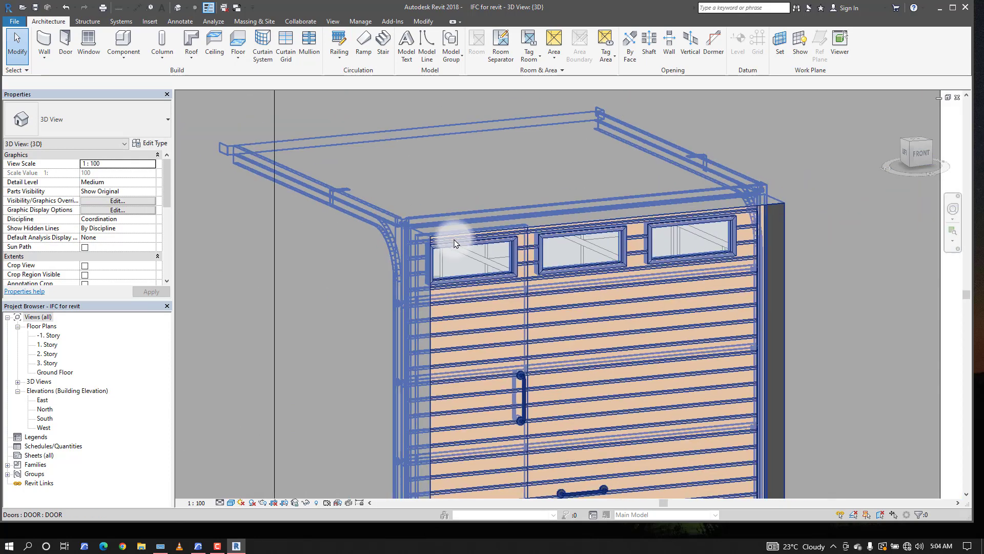
scroll(454, 243, down, 5)
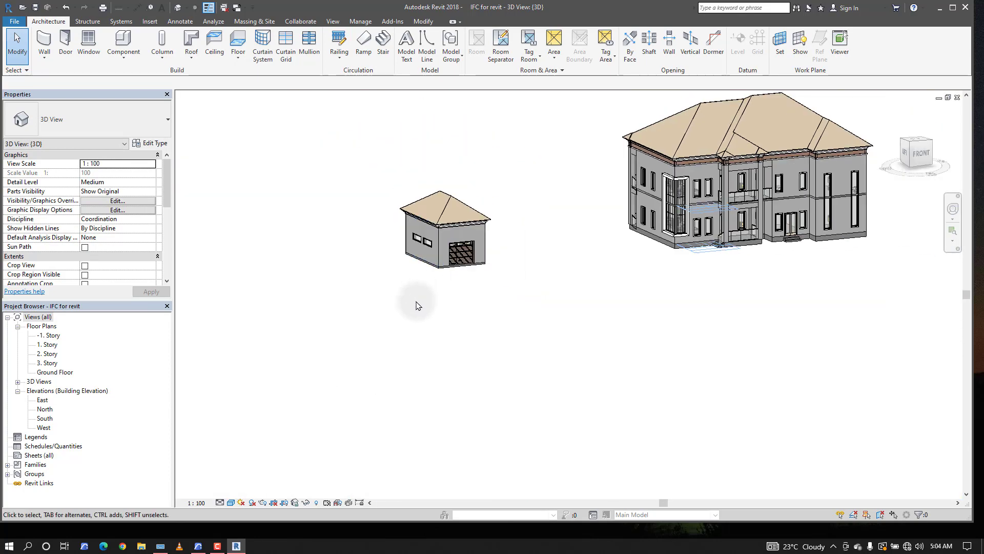
scroll(562, 257, up, 5)
scroll(563, 256, up, 3)
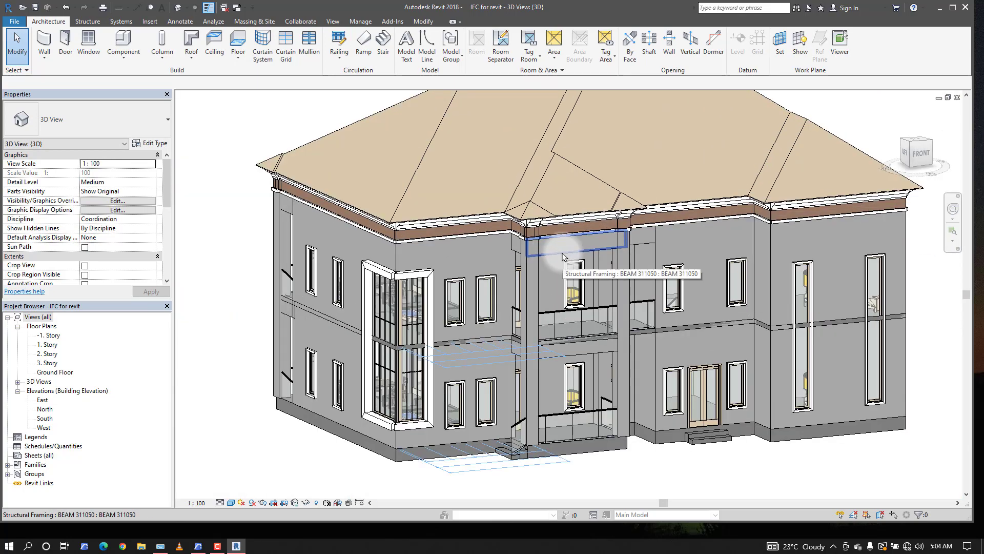
scroll(589, 322, down, 3)
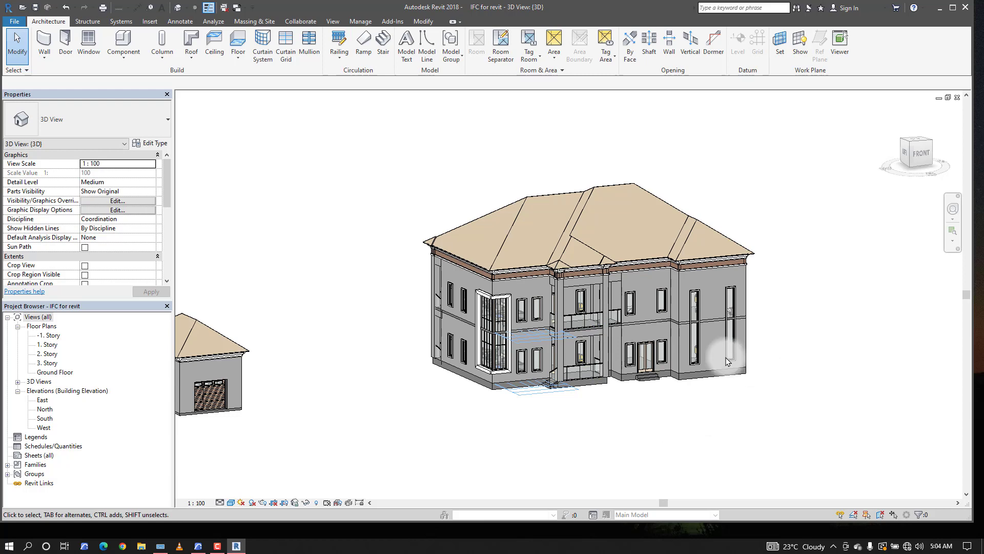
Select the front balcony's corner column and check its element category and its extent from base to capital.
click(562, 307)
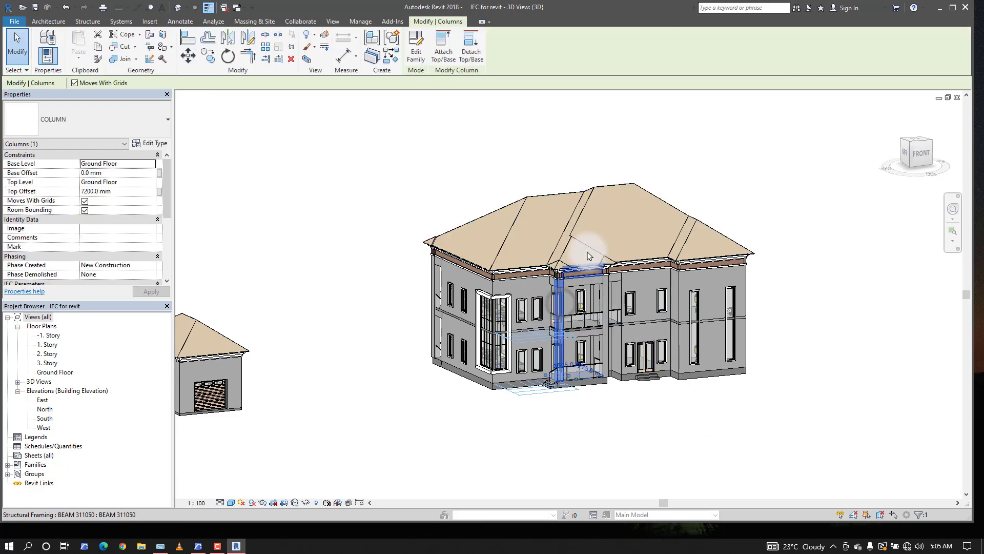
scroll(556, 287, up, 3)
scroll(569, 303, up, 4)
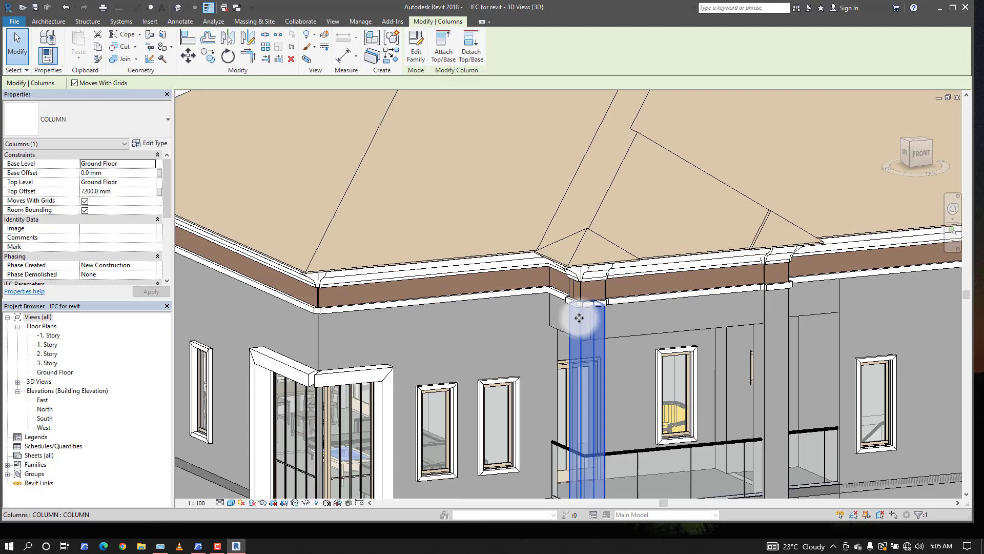
scroll(575, 205, down, 5)
scroll(587, 317, up, 3)
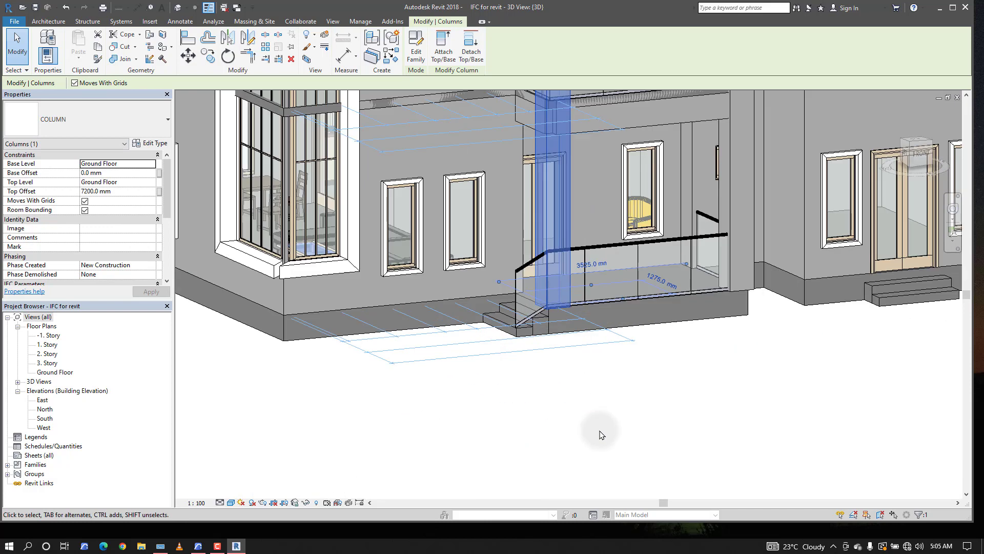
Check the element categories of the main building's base and roof, and clear the selection.
click(655, 324)
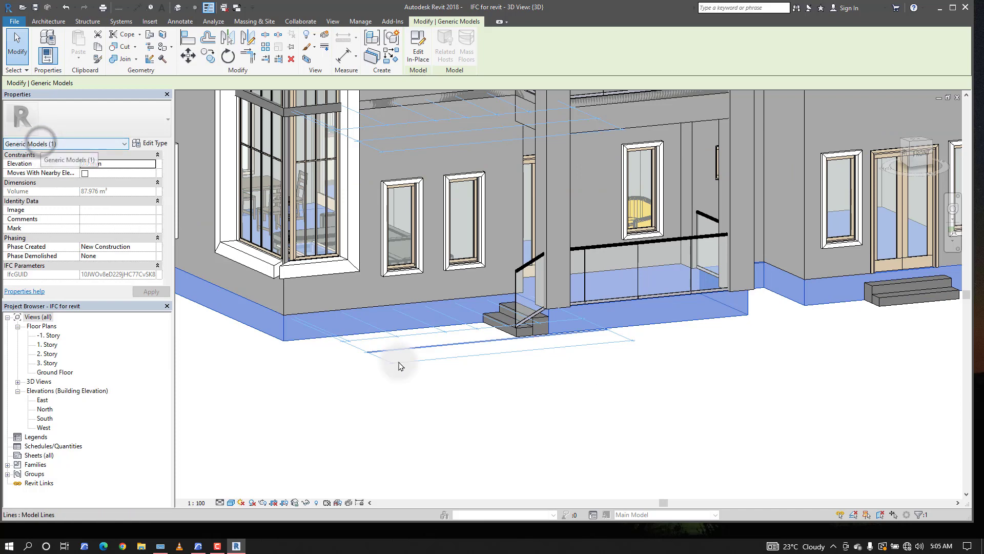
scroll(457, 428, down, 3)
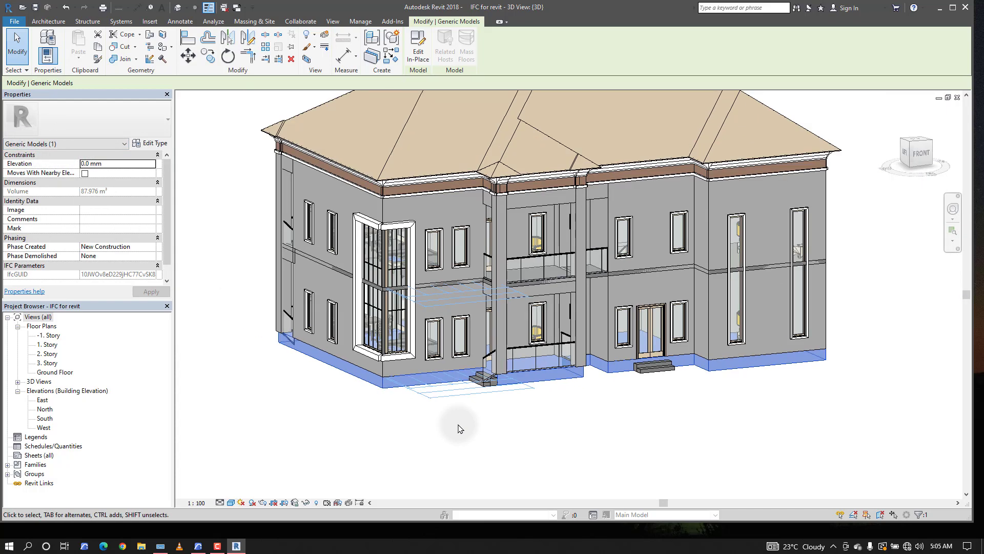
click(404, 134)
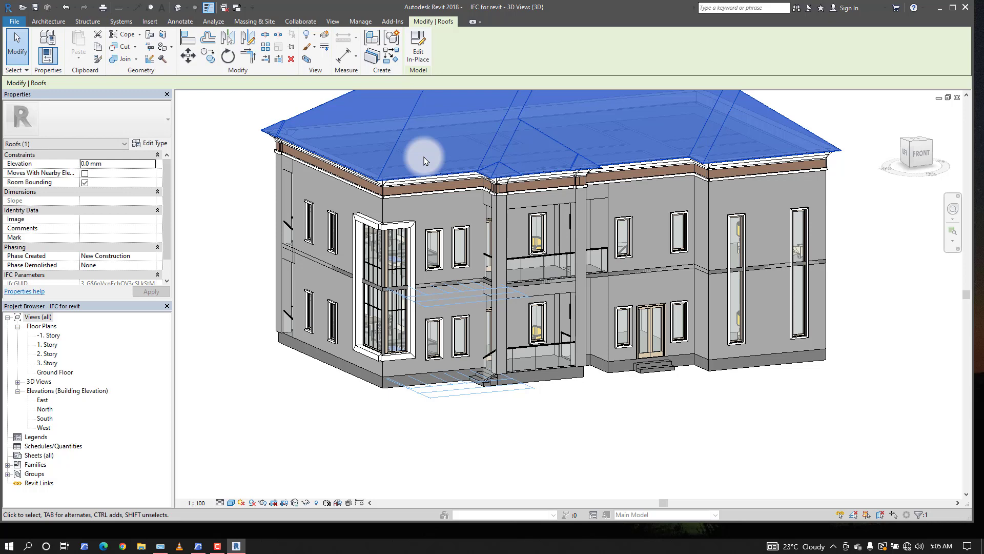
click(397, 412)
scroll(499, 424, down, 2)
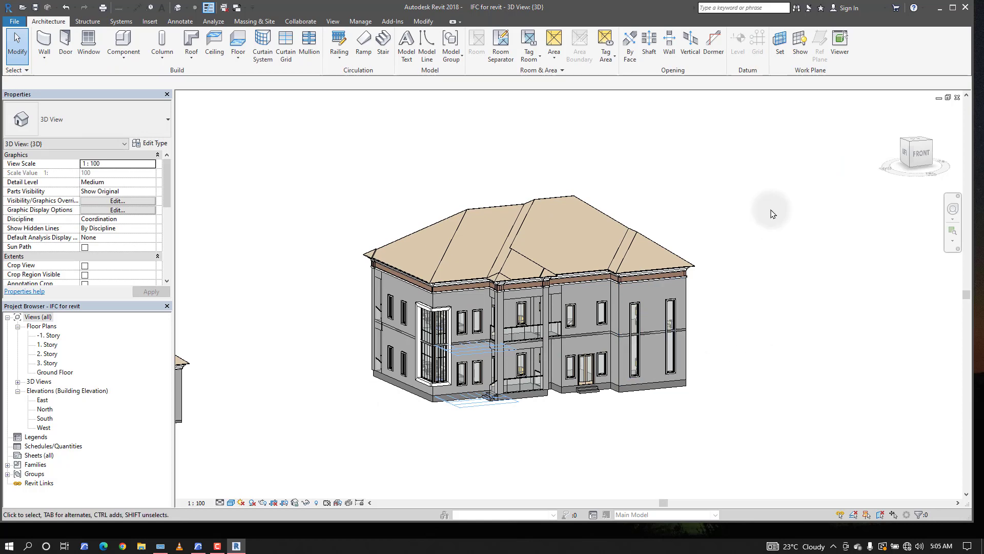
Select the cornice above the garage door and check its element category.
scroll(603, 308, down, 3)
scroll(468, 276, up, 6)
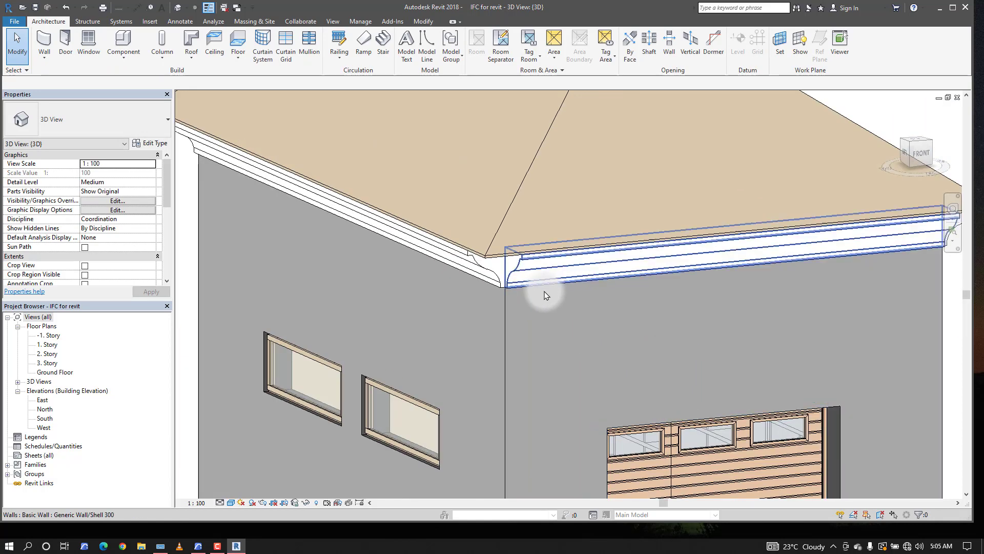
click(516, 259)
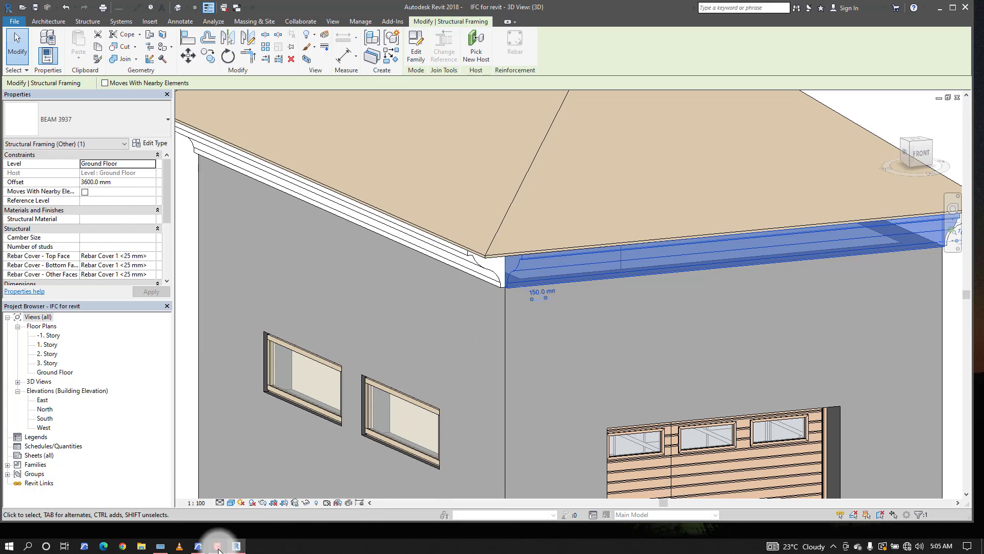
Switch to ARCHICAD and check the element type and profile of the fascia above the corner window in 3D.
click(198, 546)
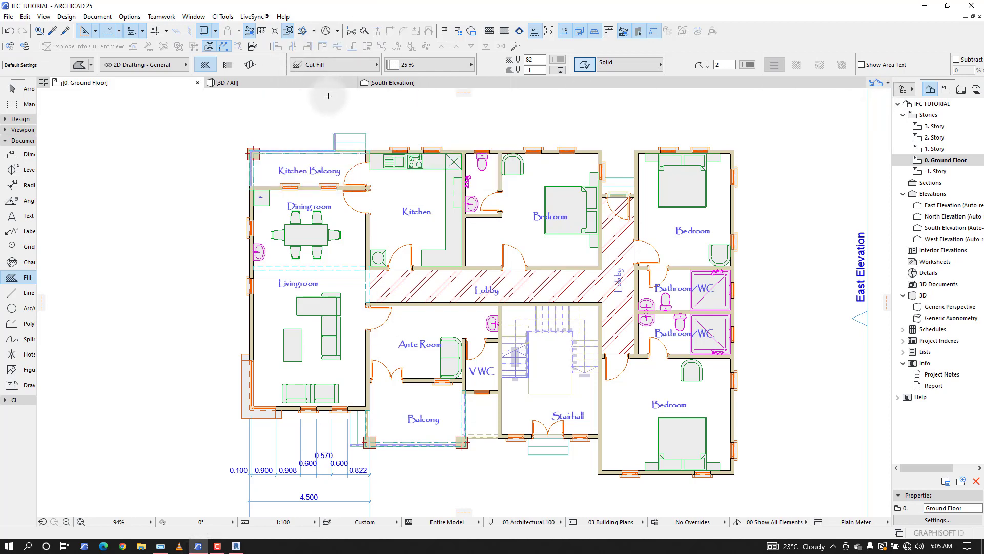
click(307, 83)
scroll(362, 169, up, 5)
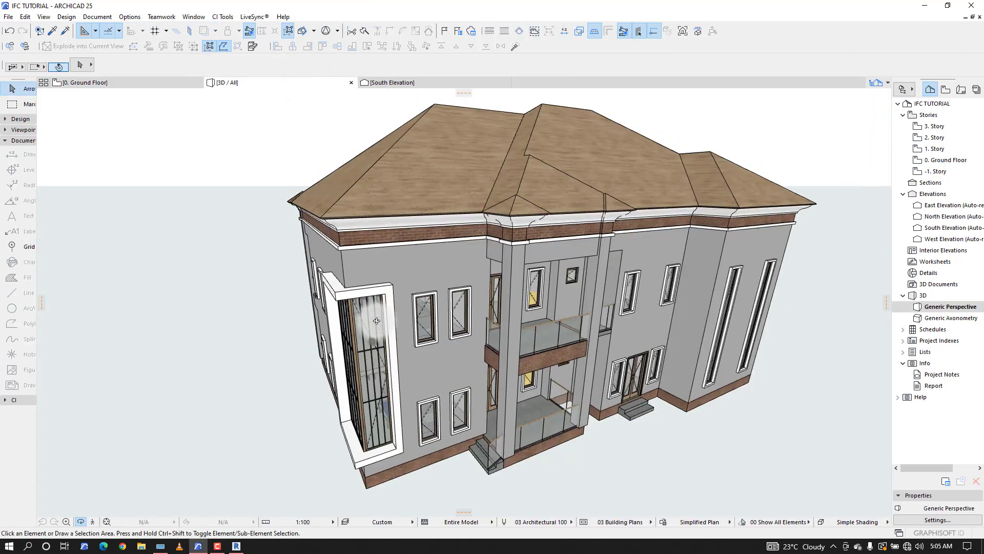
scroll(396, 185, up, 2)
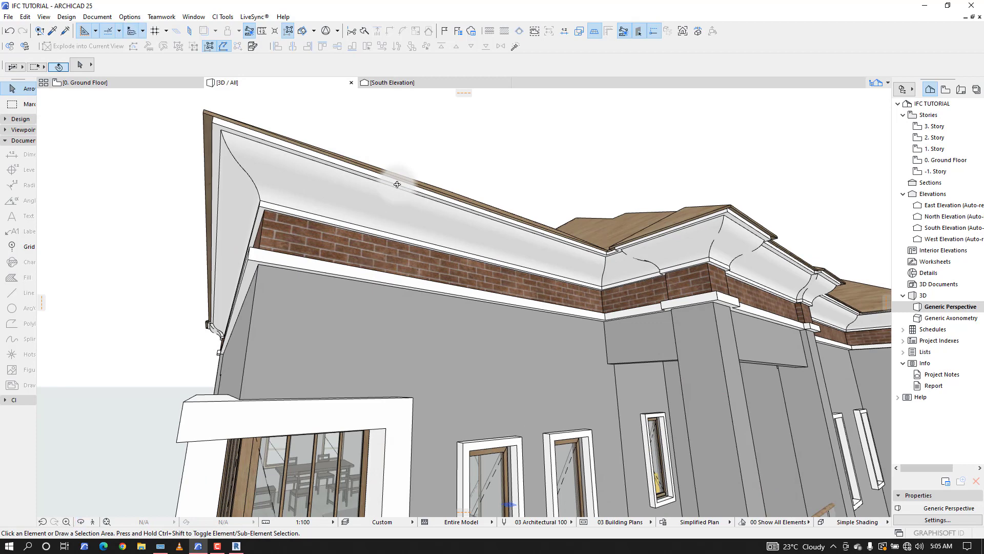
click(390, 191)
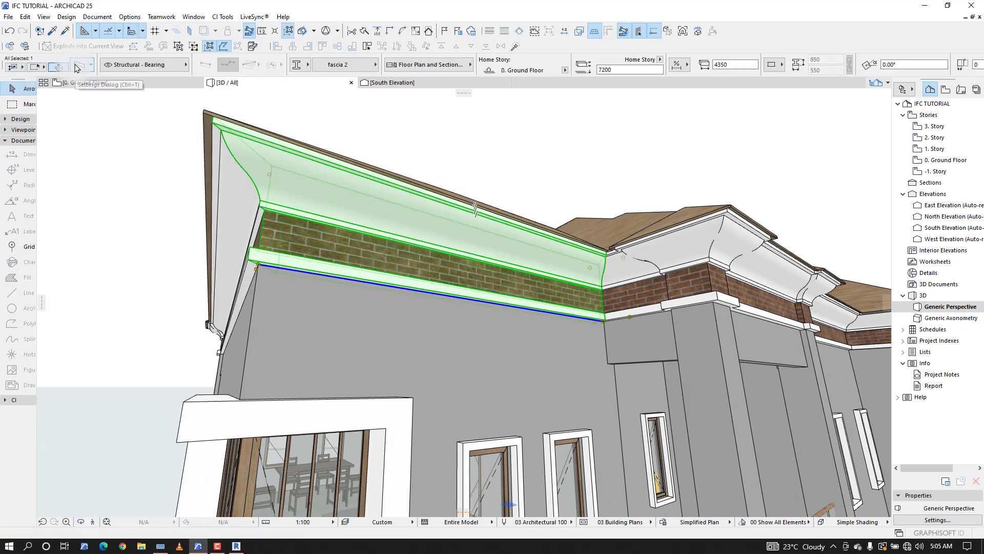
click(406, 103)
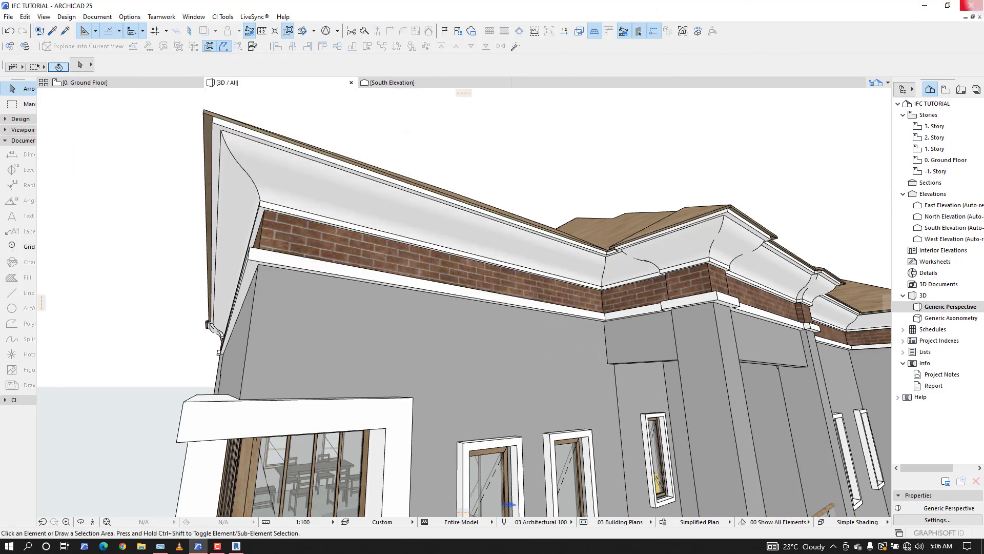
Return to Revit and inspect the garage cornice's corner joint, checking the side cornice's element category.
click(934, 4)
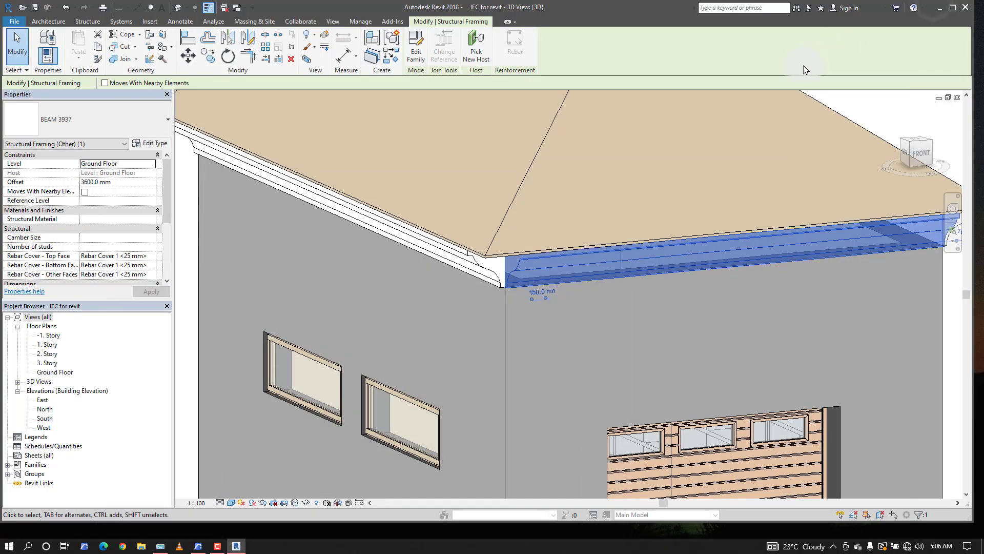
click(866, 109)
scroll(458, 336, down, 5)
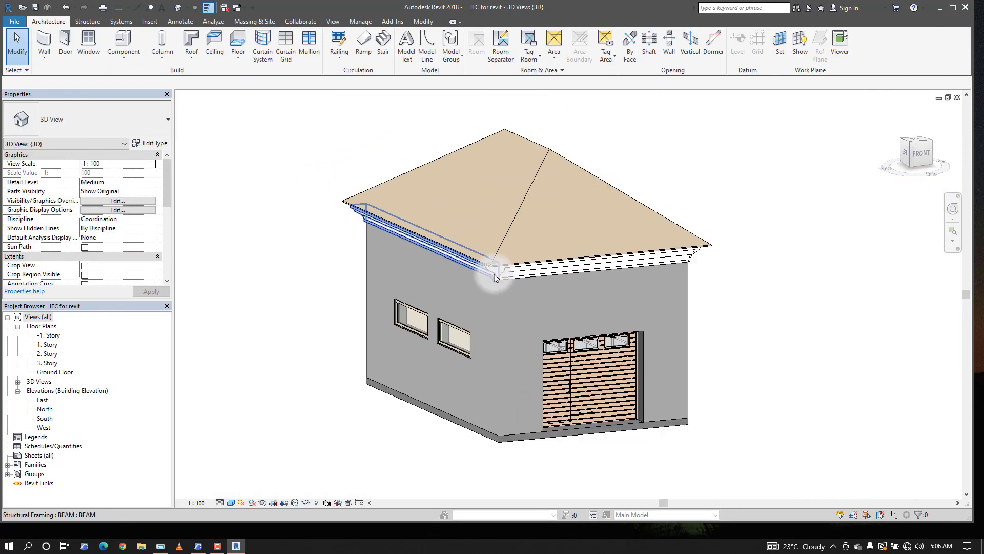
scroll(329, 356, down, 2)
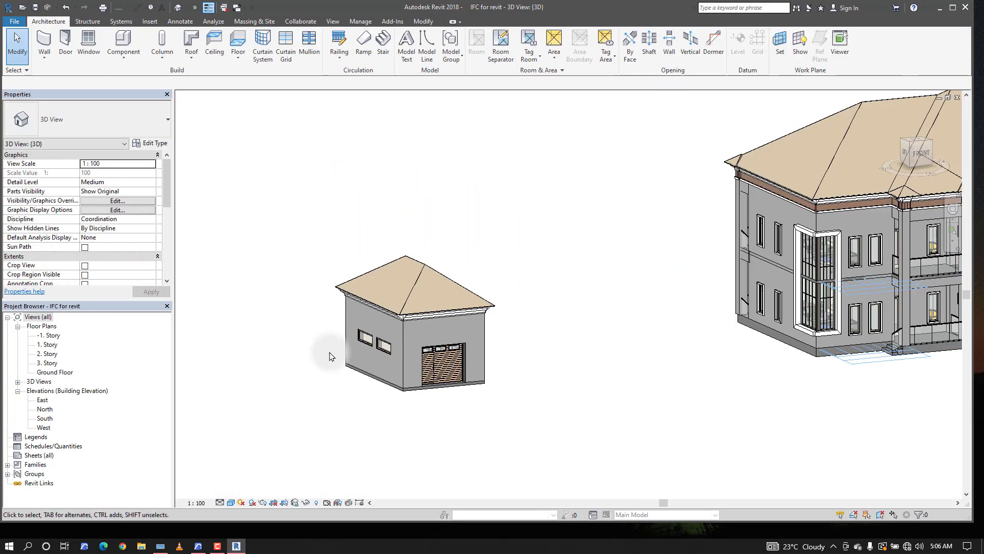
scroll(397, 311, up, 8)
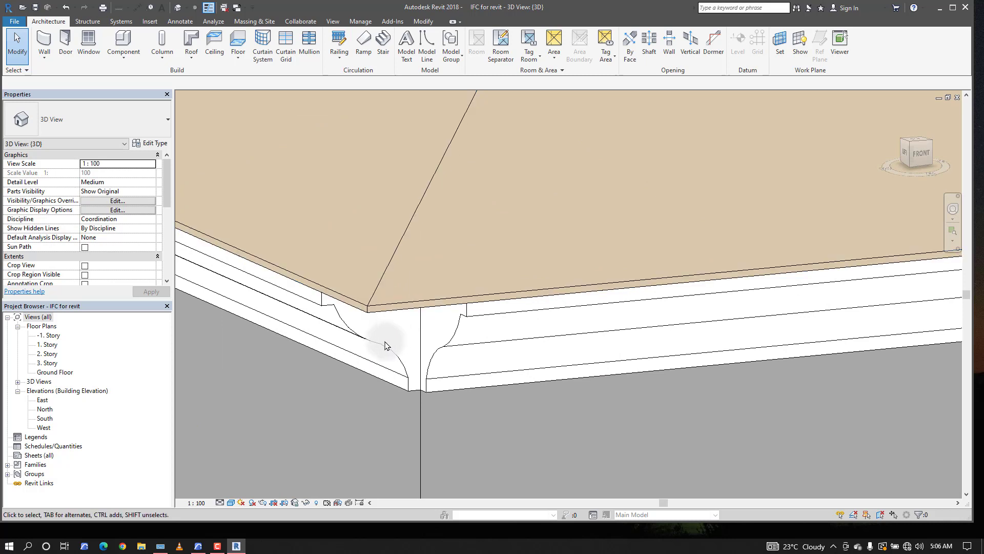
click(386, 345)
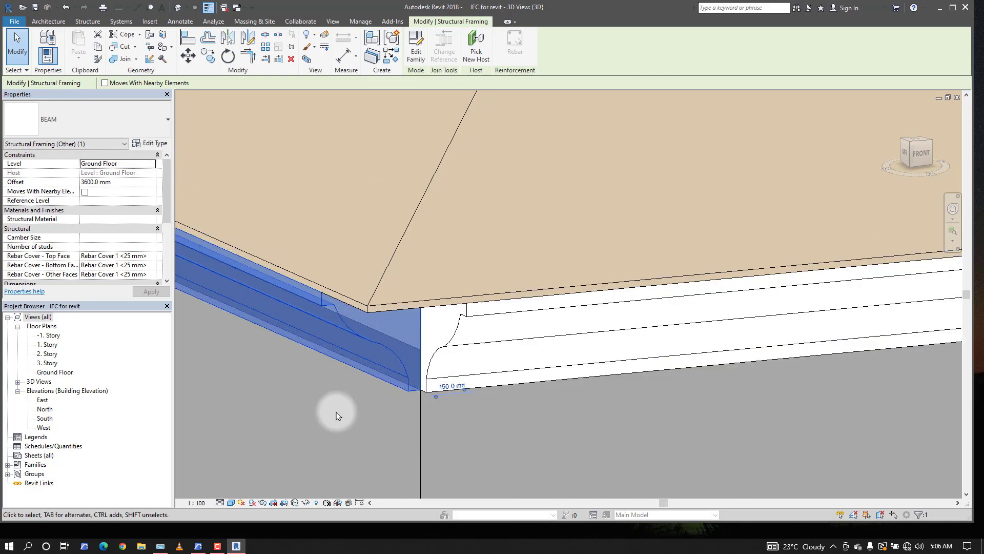
scroll(501, 288, down, 6)
click(314, 243)
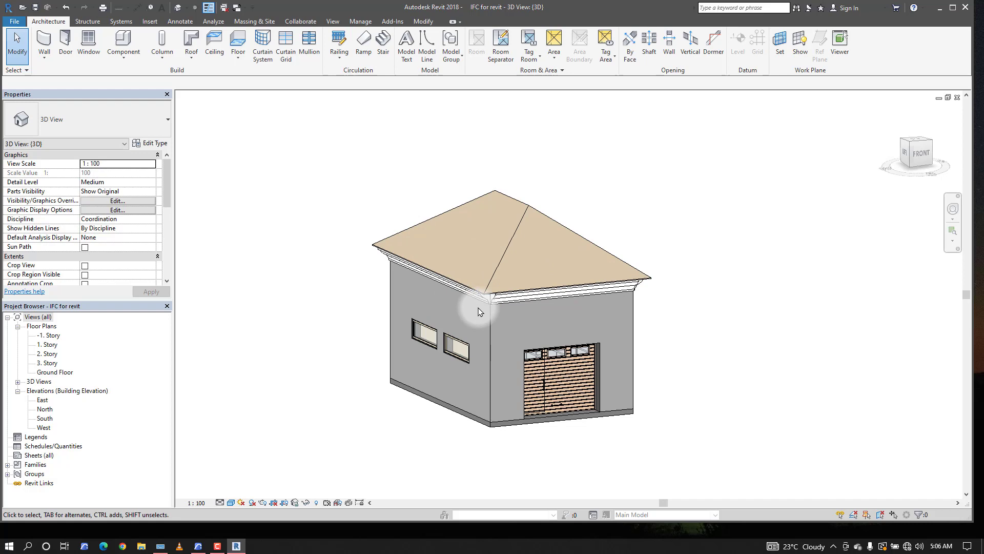
Examine the cornice and its corner joints along the main building's front roof edge.
scroll(446, 333, down, 5)
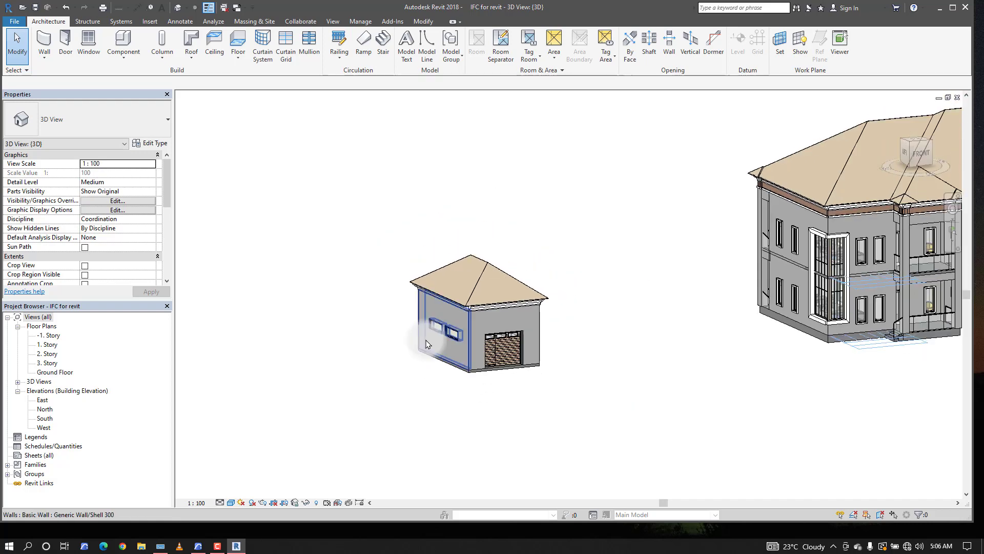
scroll(594, 278, up, 5)
scroll(595, 278, up, 3)
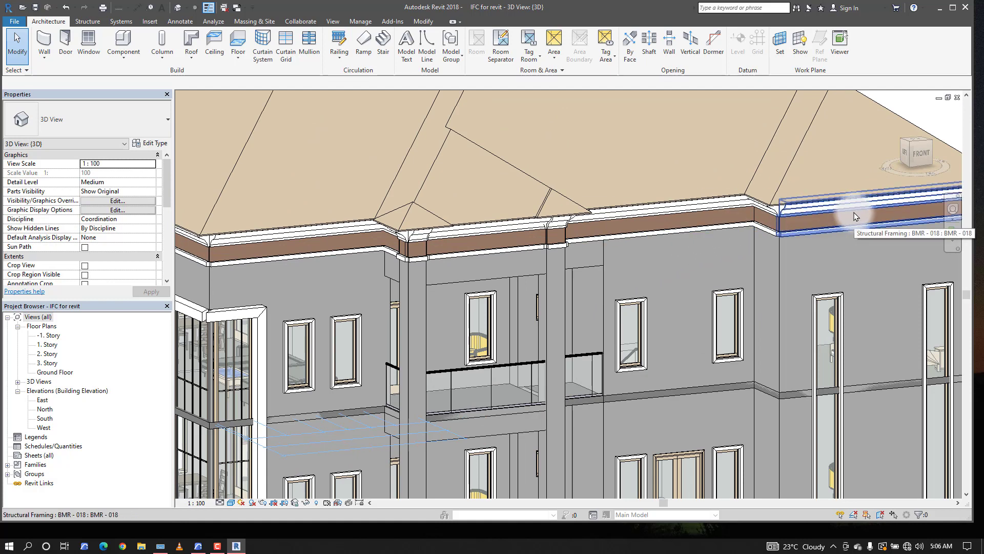
scroll(845, 216, down, 4)
scroll(548, 307, up, 3)
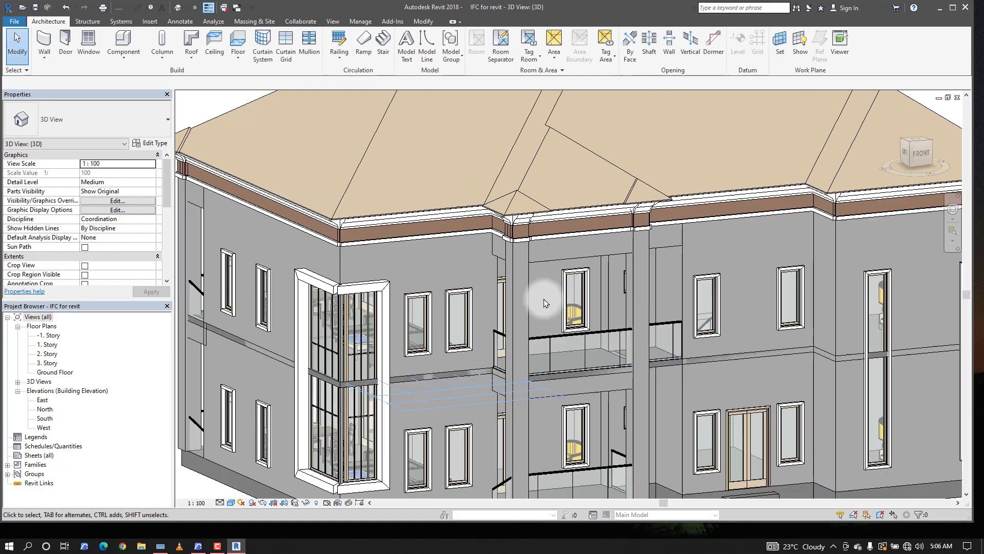
scroll(544, 302, up, 6)
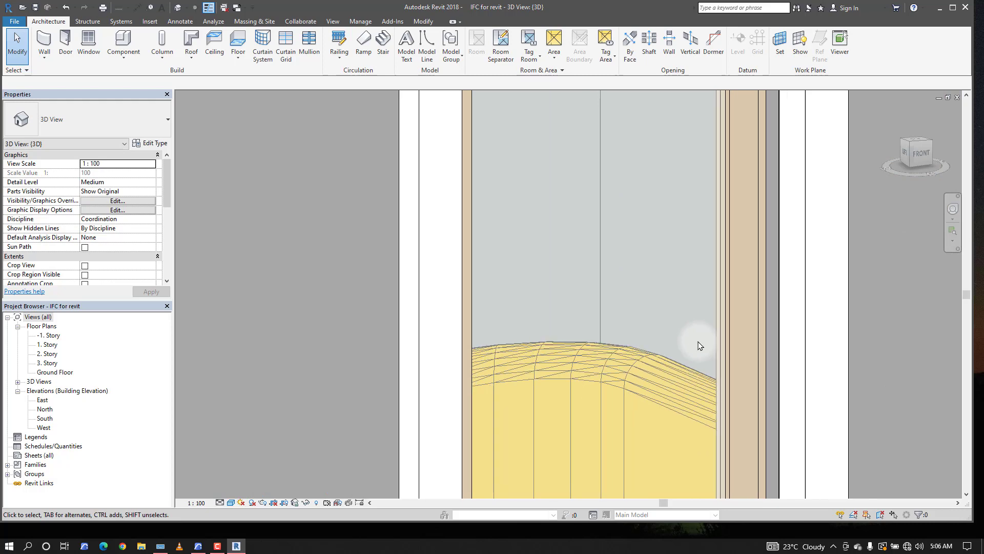
scroll(698, 345, down, 6)
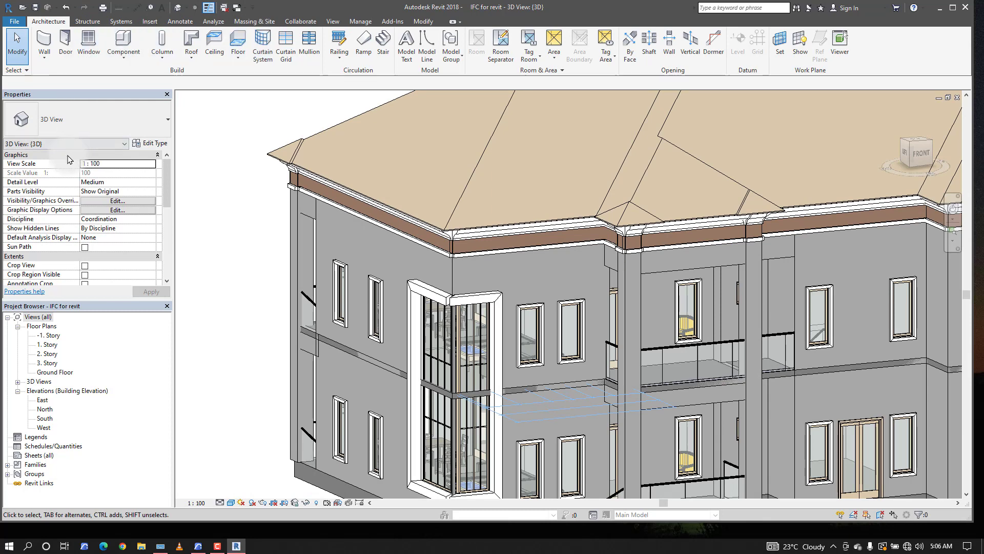
click(218, 546)
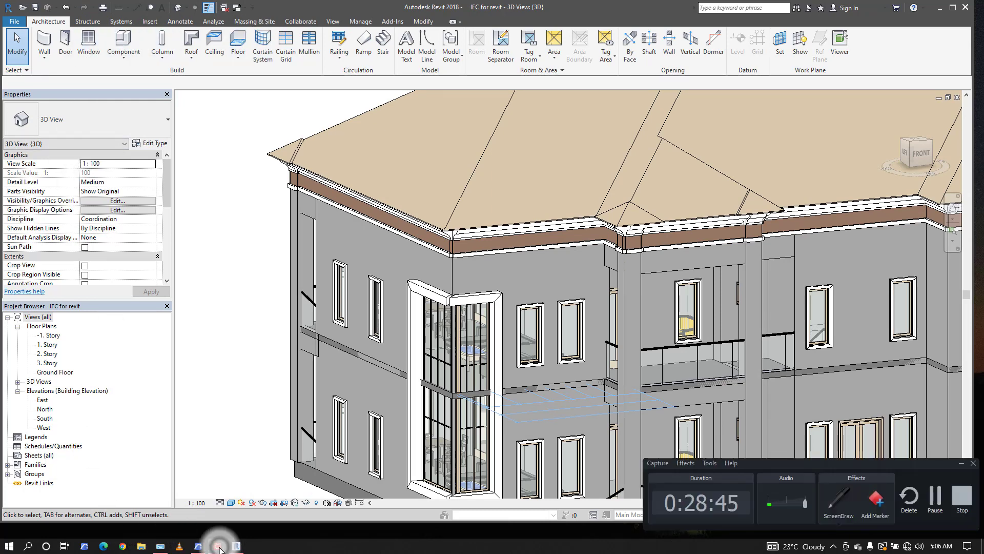
click(219, 547)
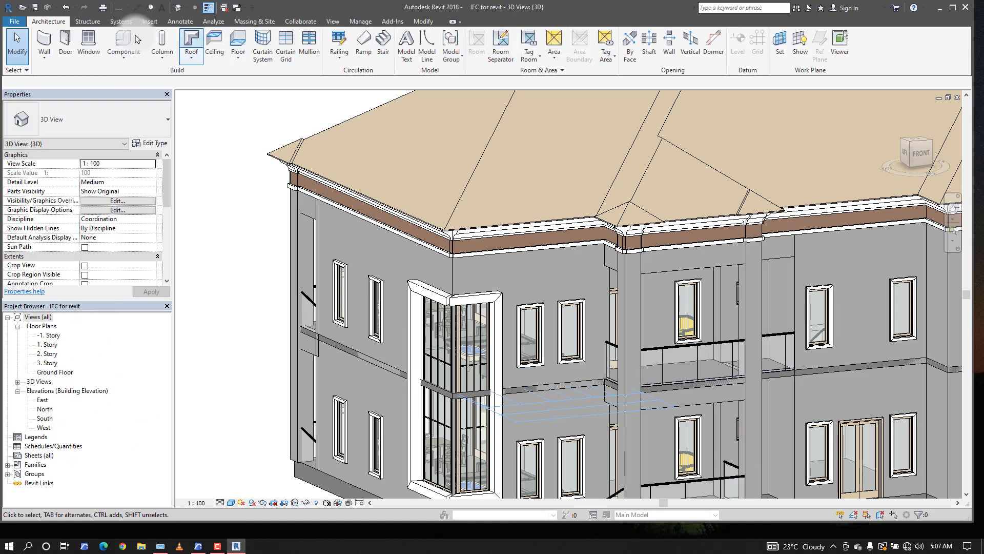
Place a perspective camera on the Ground Floor plan at the front bedroom's door, aimed diagonally across the bed at the opposite corner.
double_click(55, 372)
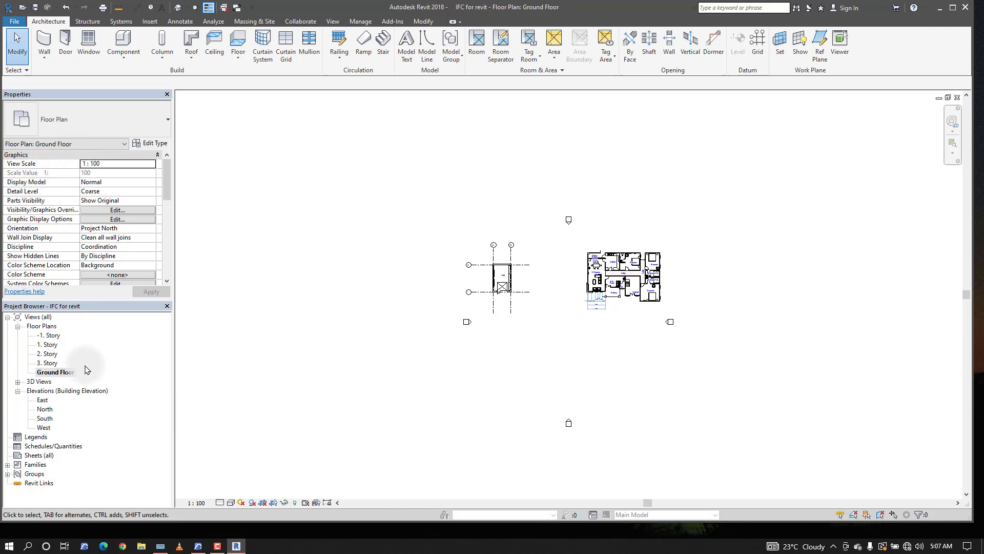
click(186, 7)
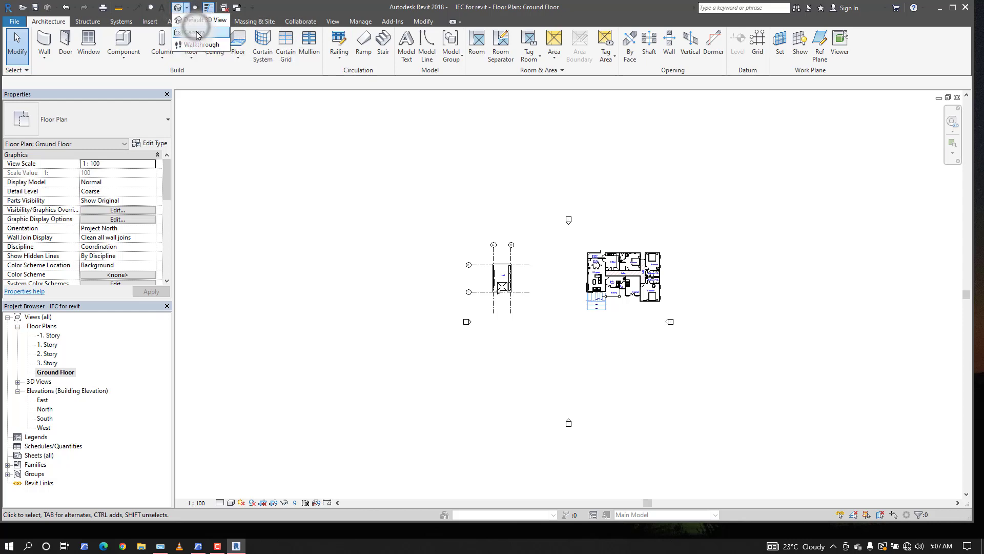
scroll(595, 277, up, 6)
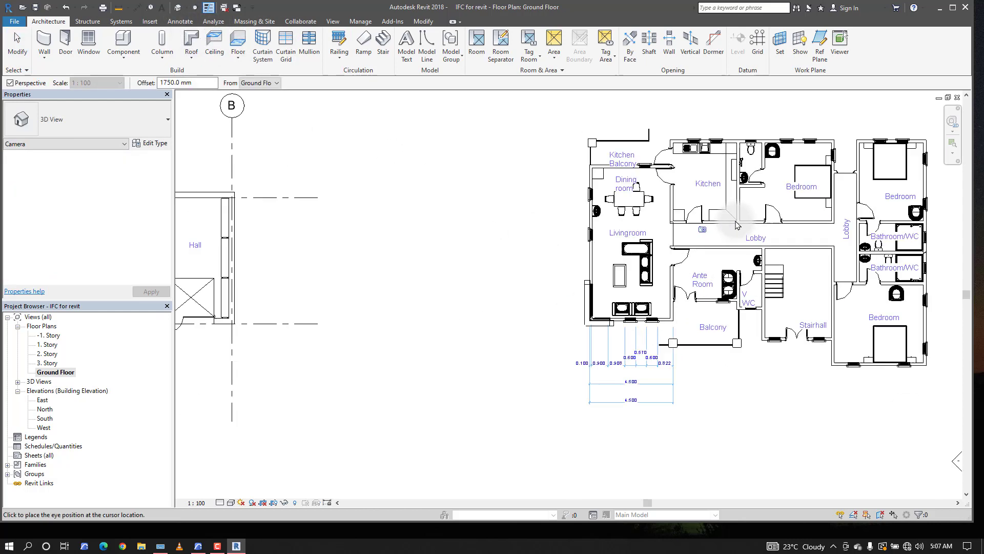
middle_drag(759, 221, 465, 203)
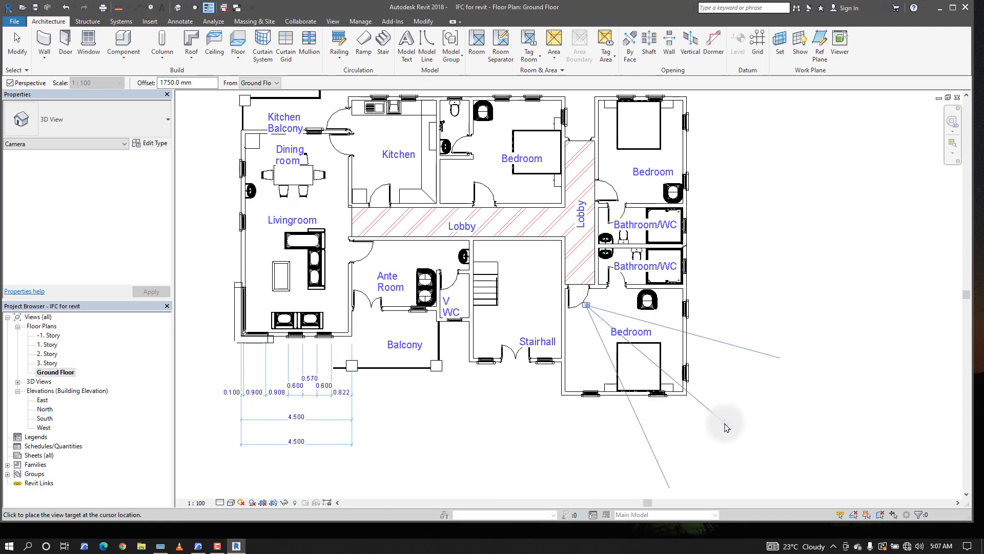
click(709, 407)
Enlarge the camera view's crop region on all four sides to take in the bedroom's windows, bed and nightstands.
scroll(554, 307, down, 4)
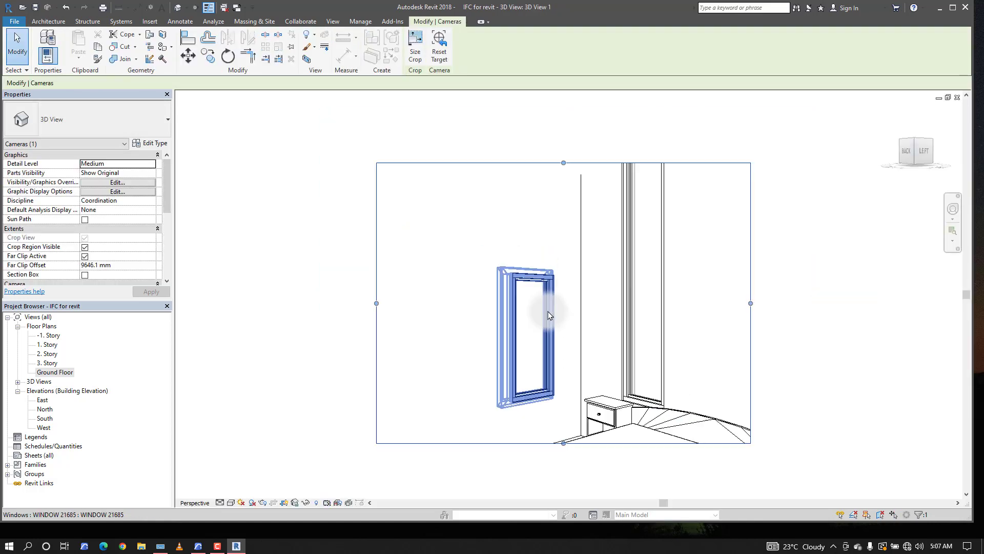
drag(681, 304, 851, 303)
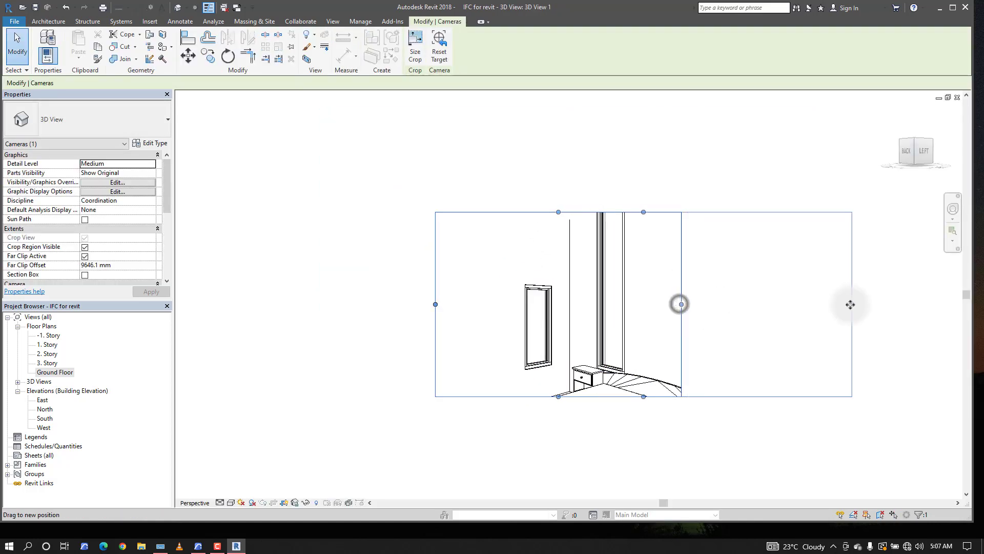
drag(435, 304, 300, 304)
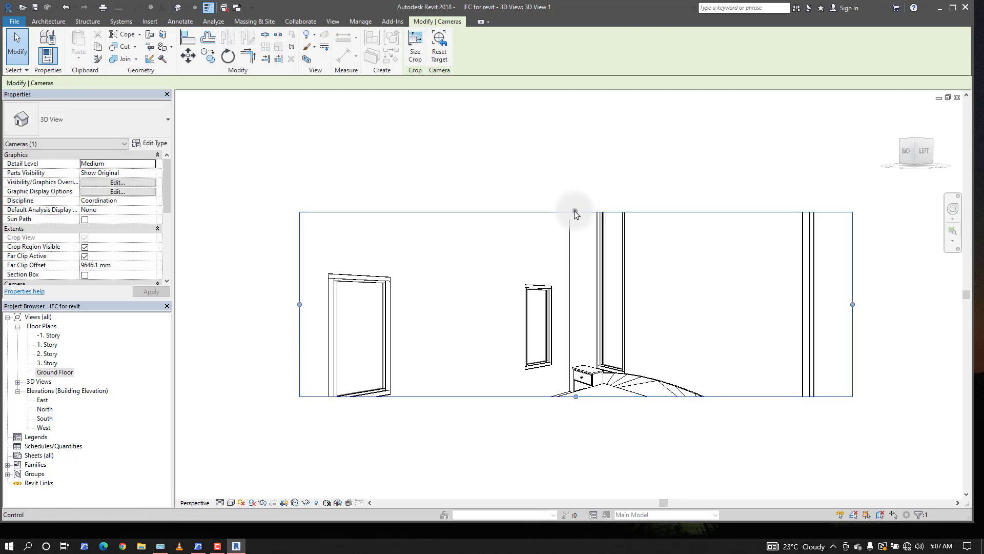
drag(575, 213, 568, 131)
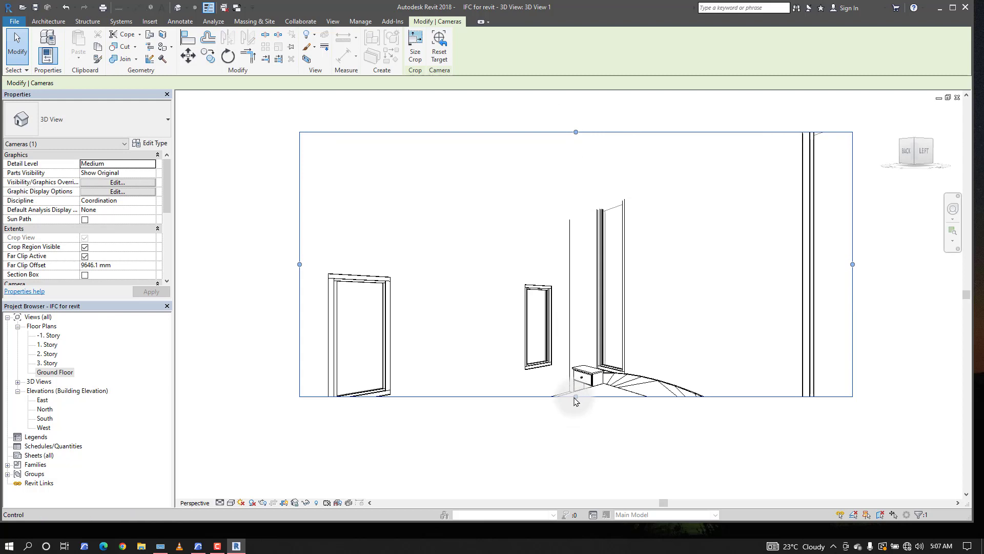
drag(573, 394, 620, 374)
Select the bed in the bedroom camera view, check its element category, and clear the selection.
scroll(564, 395, up, 3)
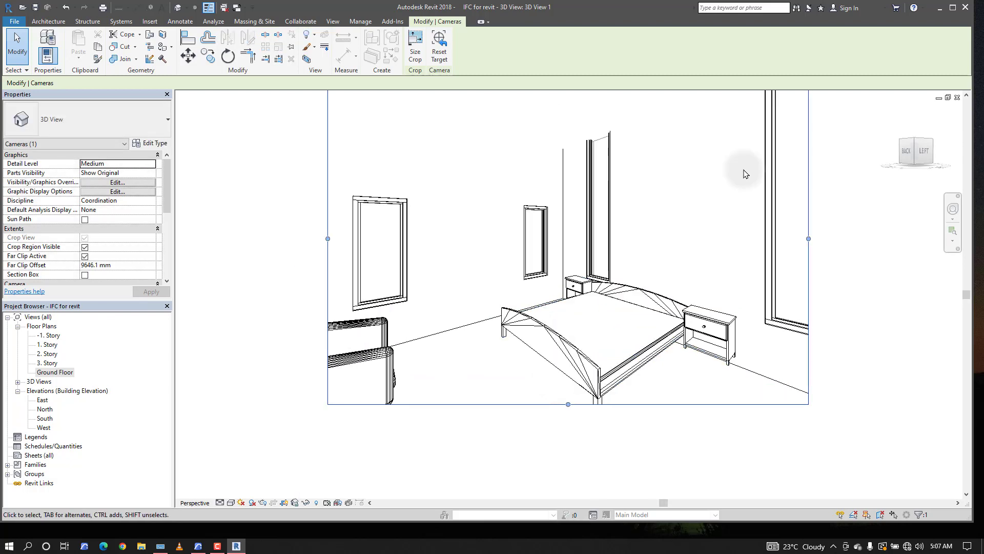
click(568, 337)
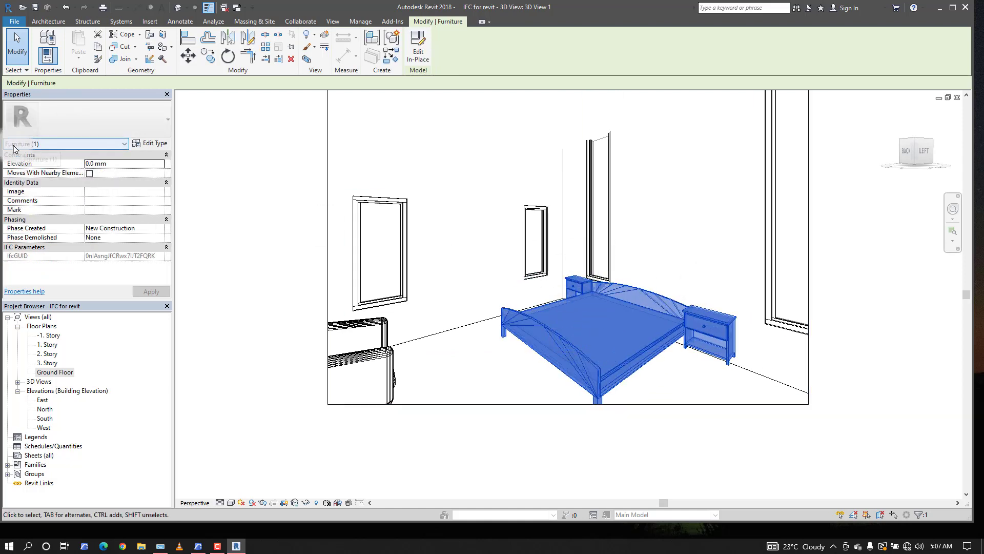
click(300, 219)
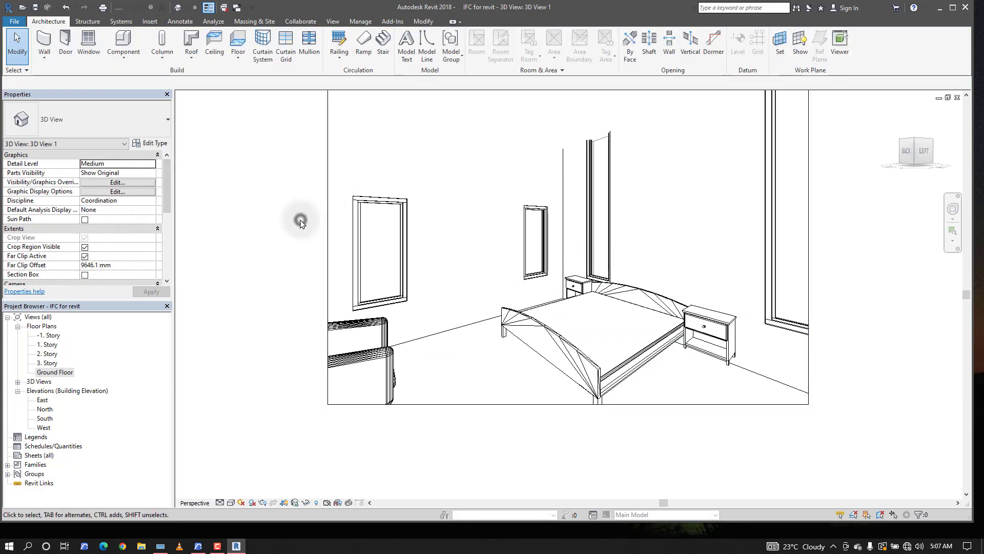
scroll(584, 350, down, 3)
scroll(585, 350, down, 2)
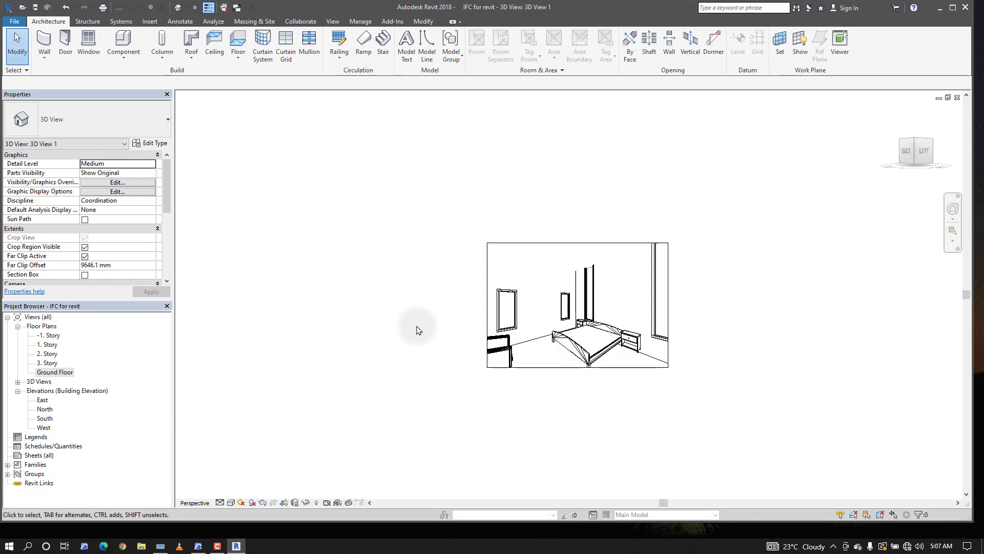